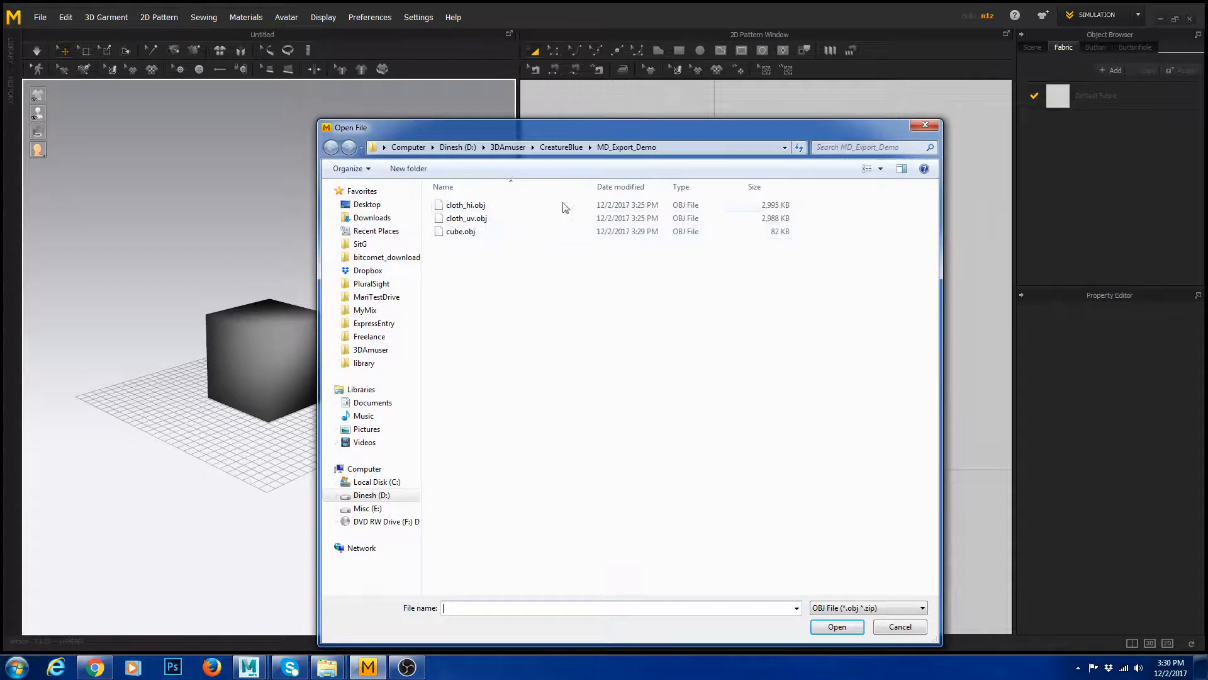
- Import cube.obj as an avatar at the default millimetre scale
{"action": "double_click", "coordinate": [481, 231]}
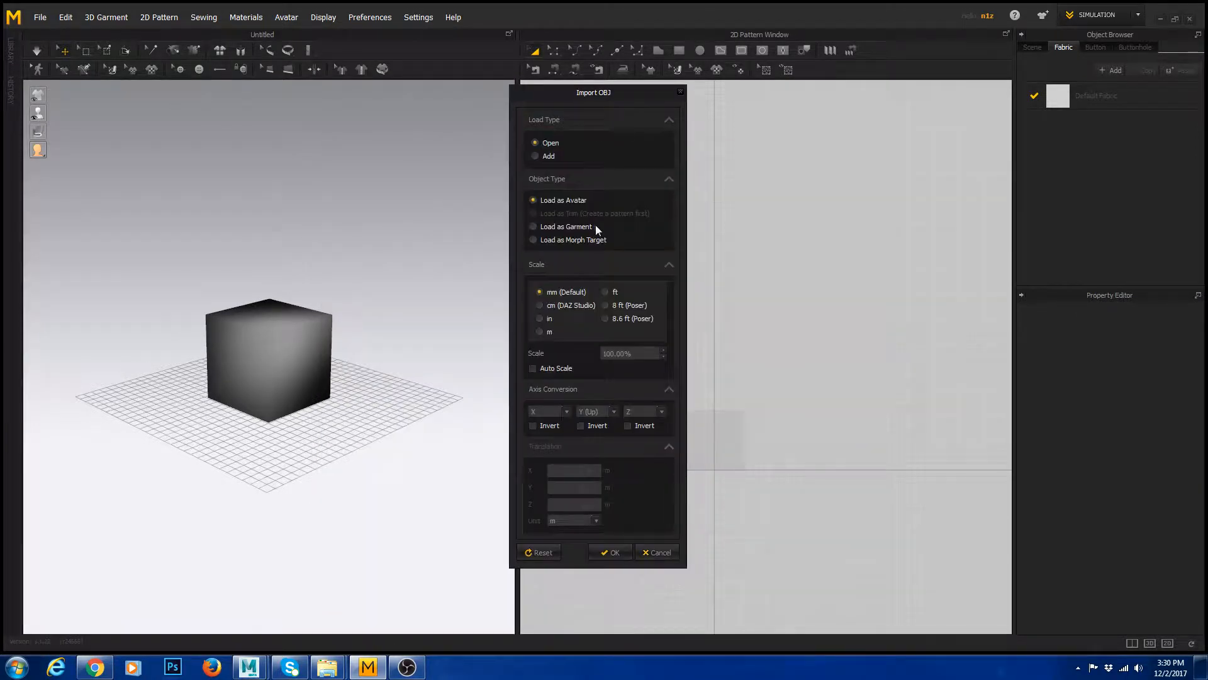
{"action": "left_click", "coordinate": [613, 553]}
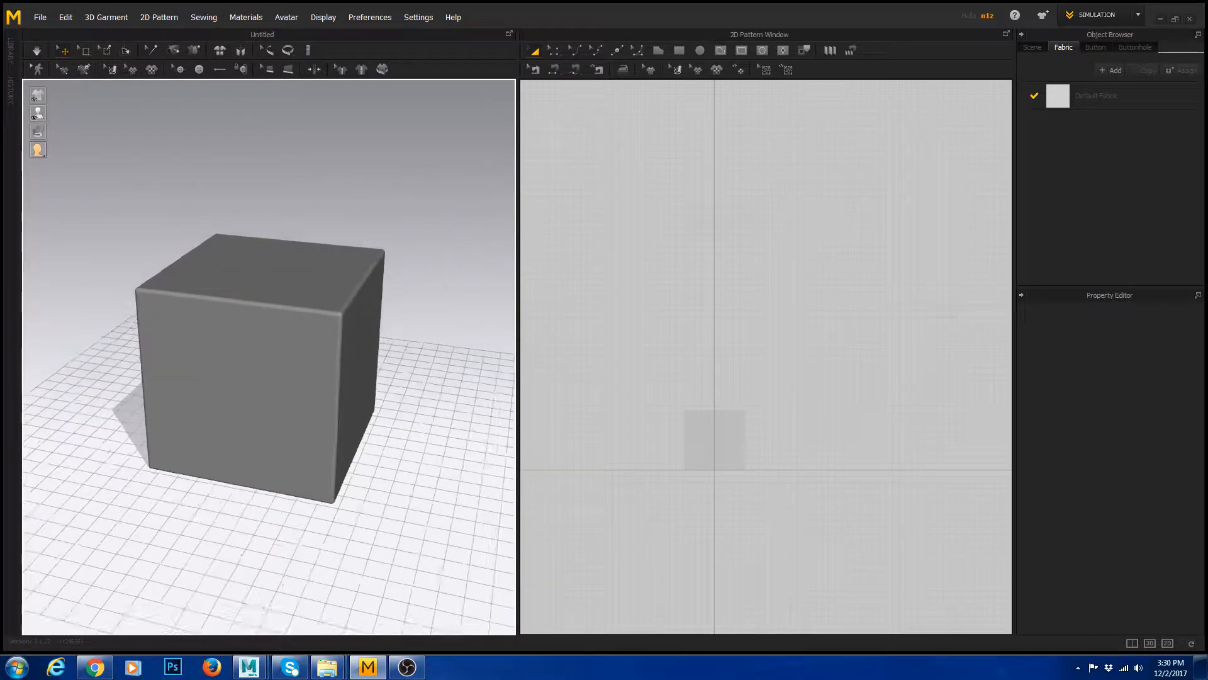
- Draw a rectangular cloth pattern about 2363 by 2413 mm above the avatar silhouette in the 2D pattern area
{"action": "left_click", "coordinate": [680, 51]}
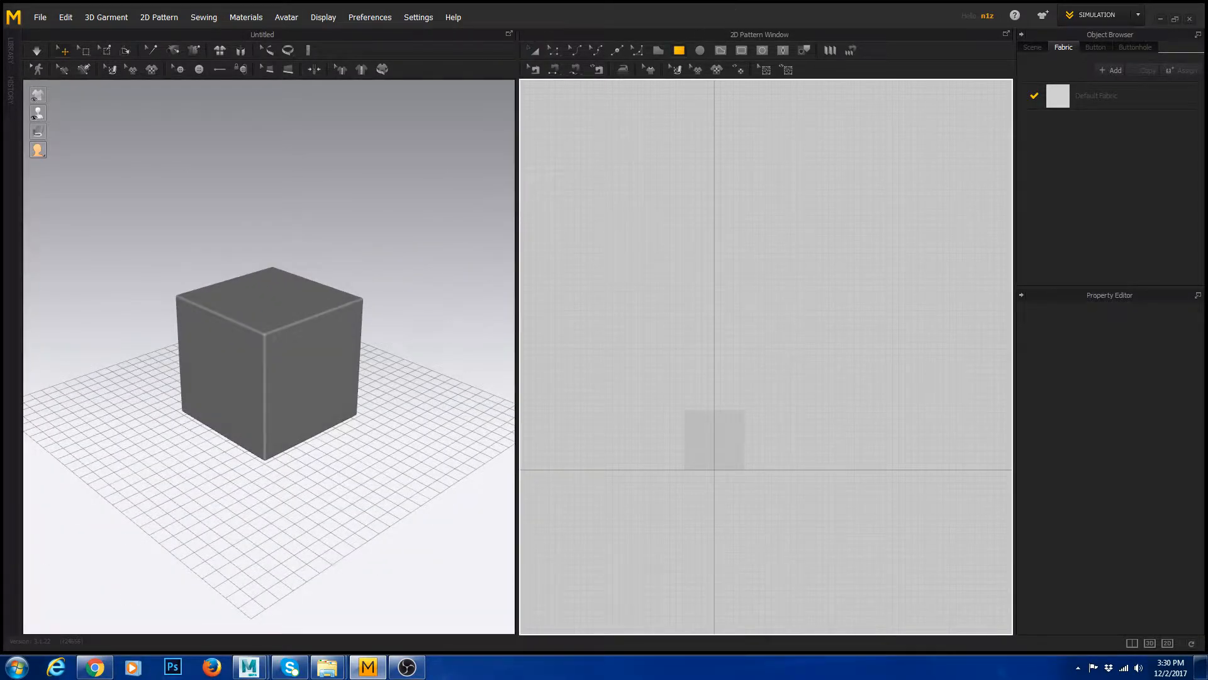
{"action": "left_click_drag", "start_coordinate": [634, 243], "coordinate": [785, 397]}
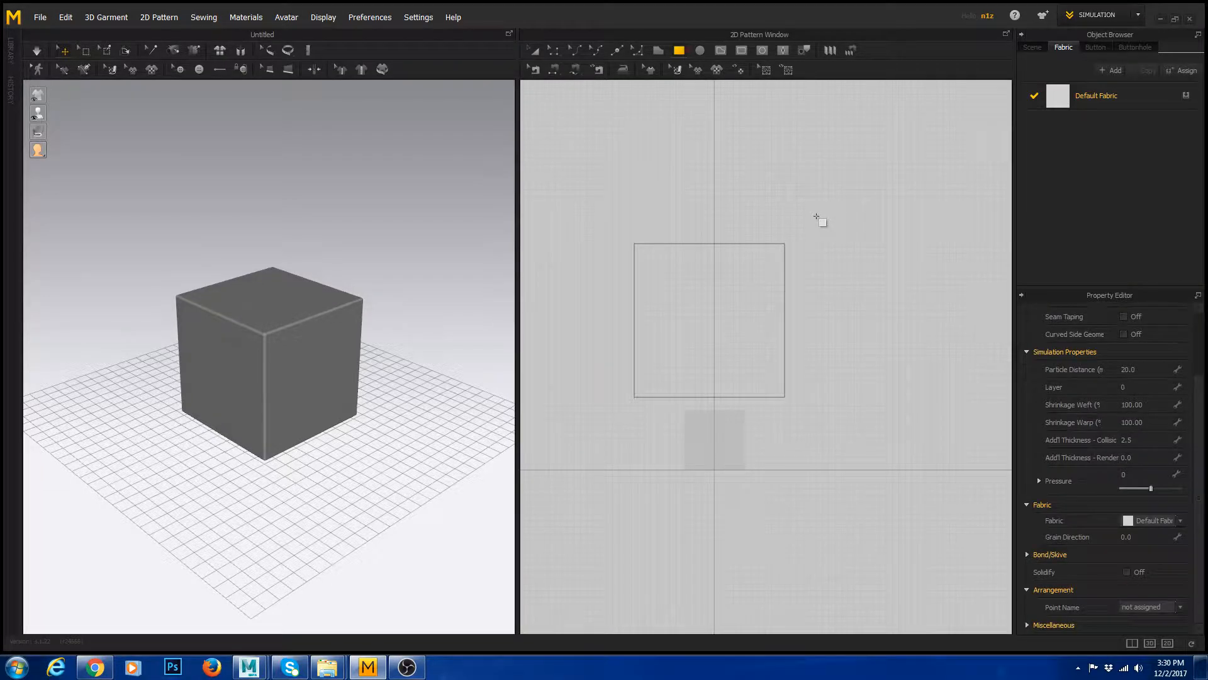
{"action": "scroll", "coordinate": [817, 217], "scroll_direction": "down", "scroll_amount": 1}
- Rotate the rectangular cloth in 3D so it lies flat and horizontal above the cube
{"action": "right_click_drag", "start_coordinate": [304, 141], "coordinate": [304, 265]}
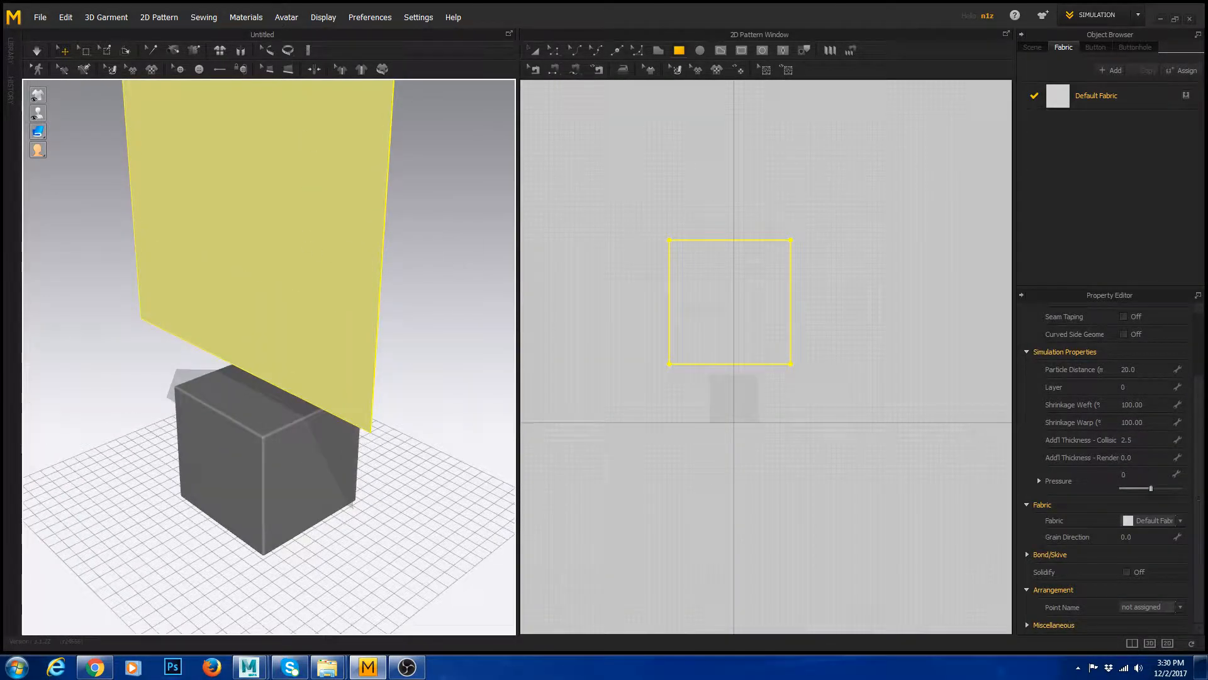
{"action": "scroll", "coordinate": [305, 235], "scroll_direction": "up", "scroll_amount": 1}
{"action": "left_click", "coordinate": [308, 170]}
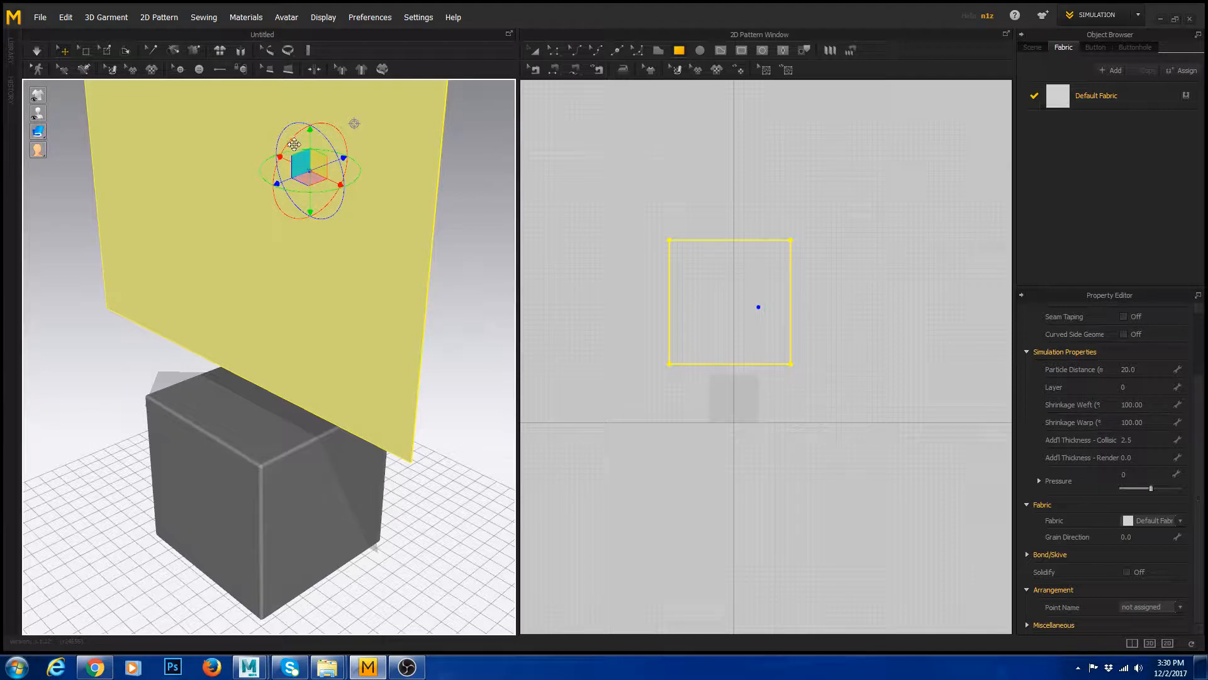
{"action": "left_click_drag", "start_coordinate": [294, 144], "coordinate": [283, 217]}
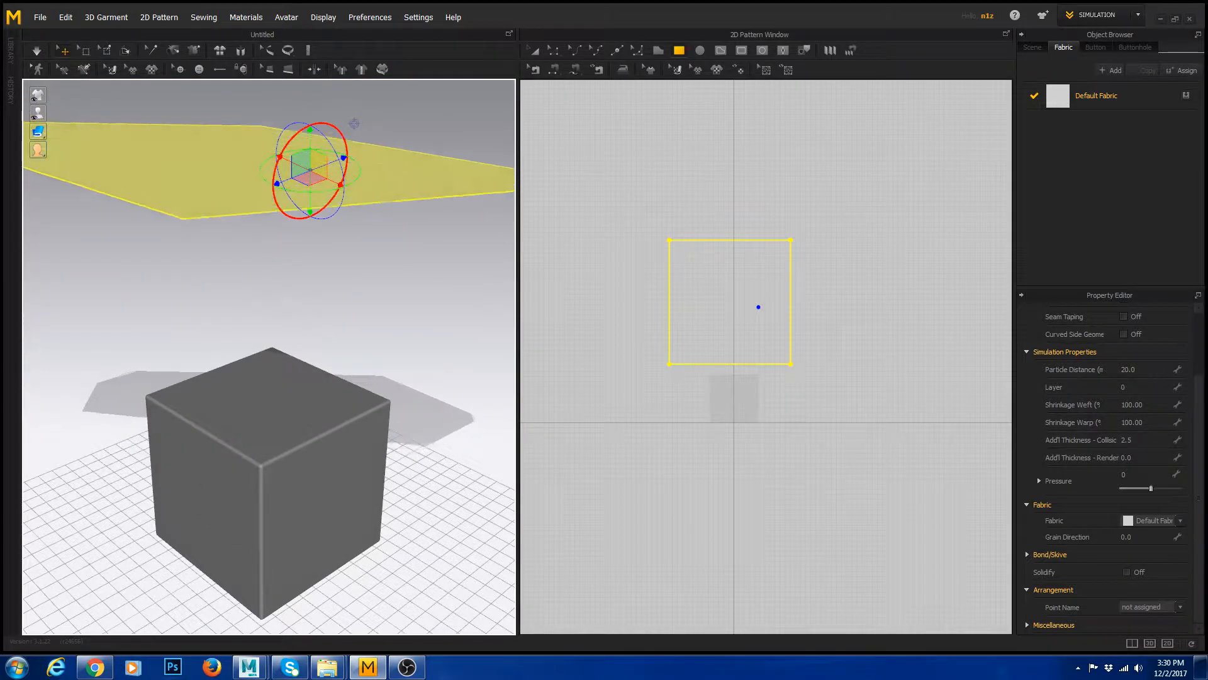
{"action": "right_click_drag", "start_coordinate": [354, 123], "coordinate": [363, 155]}
{"action": "scroll", "coordinate": [376, 338], "scroll_direction": "down", "scroll_amount": 2}
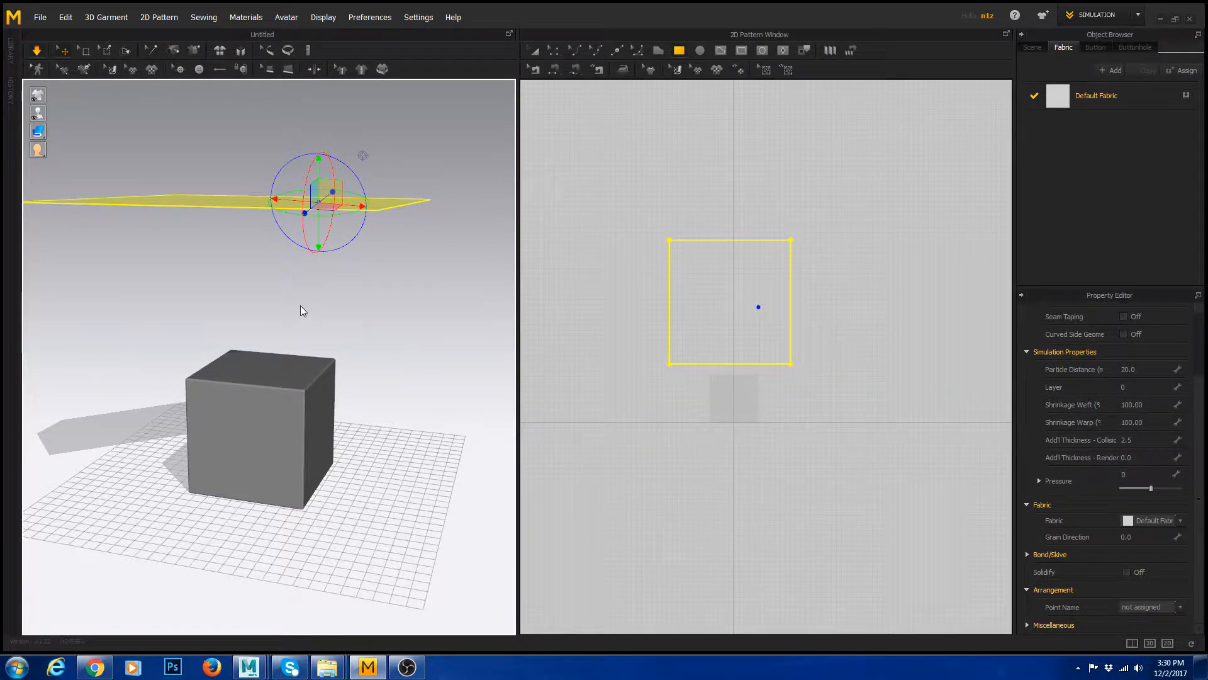
- Simulate the cloth until it drapes over the cube, and stop the simulation
{"action": "key", "text": "space"}
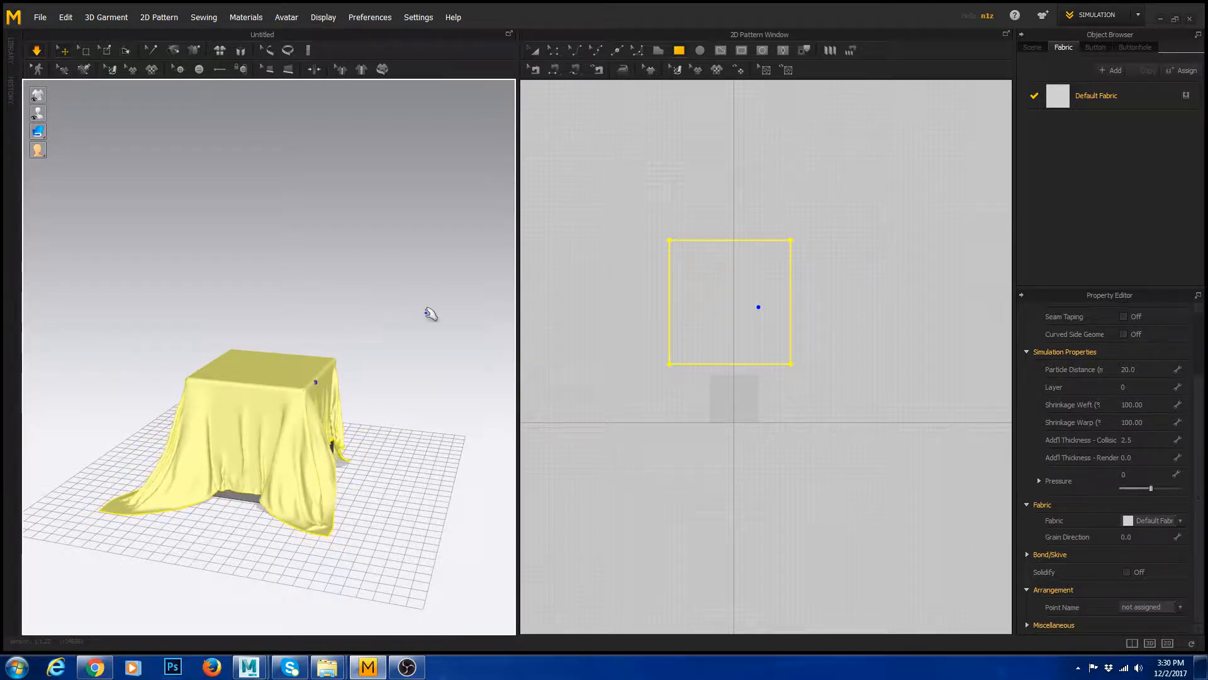
{"action": "right_click_drag", "start_coordinate": [429, 315], "coordinate": [447, 343]}
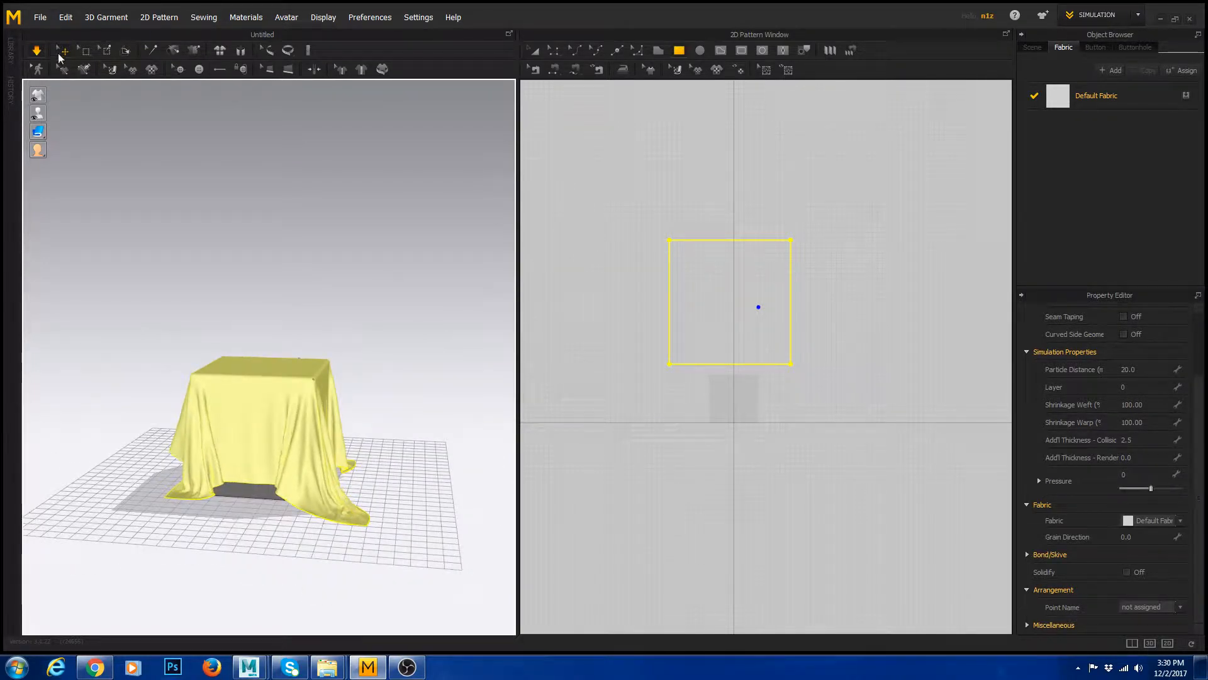
{"action": "left_click", "coordinate": [554, 50]}
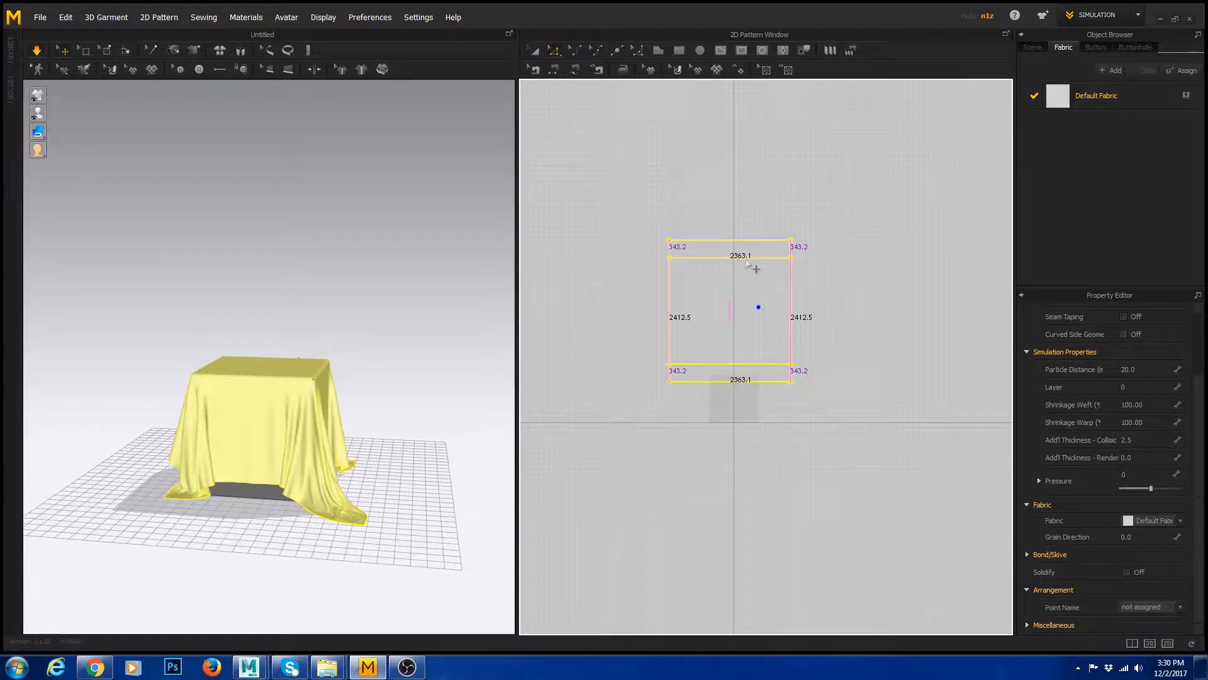
{"action": "left_click", "coordinate": [830, 304]}
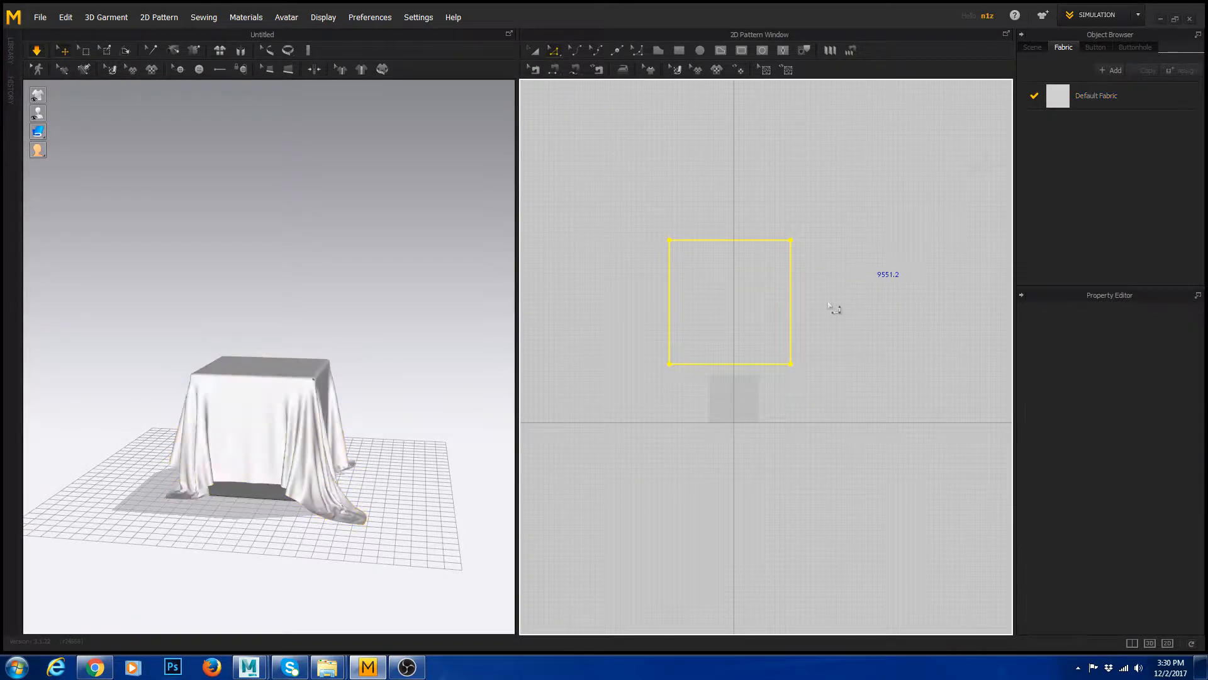
{"action": "left_click", "coordinate": [37, 50]}
- Shrink the rectangular pattern by moving all four edges inward, making it about 1848 mm wide
{"action": "left_click_drag", "start_coordinate": [734, 244], "coordinate": [737, 270]}
{"action": "key", "text": "ctrl+z"}
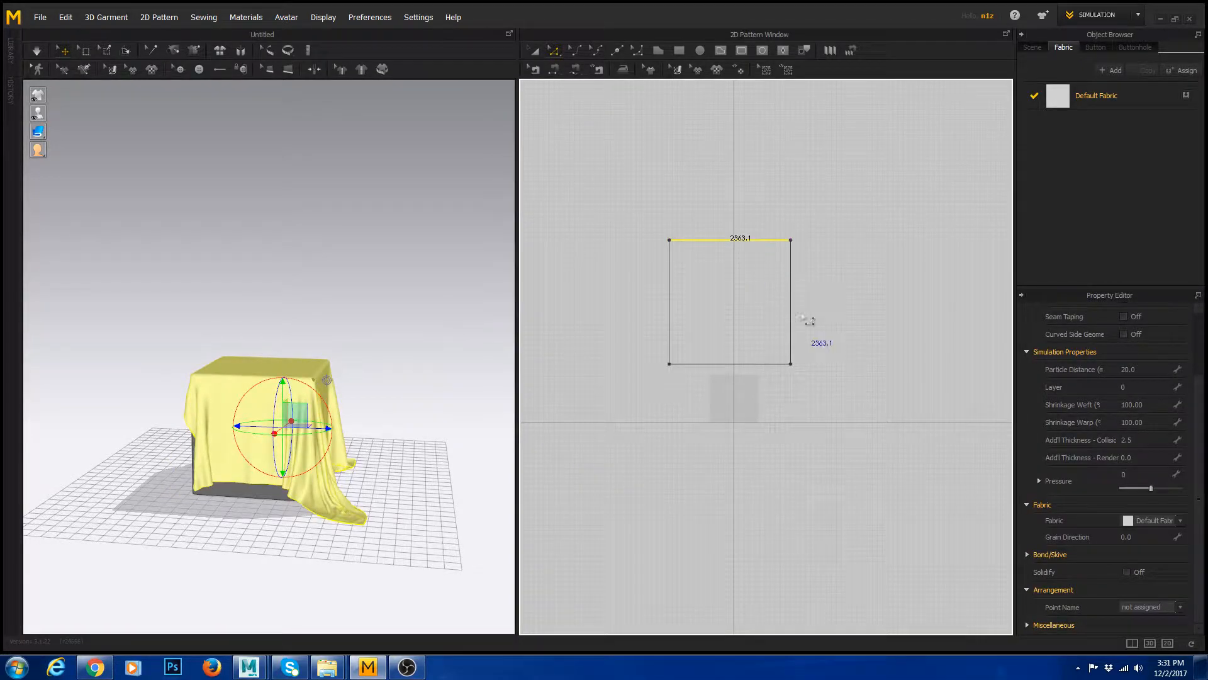
{"action": "left_click", "coordinate": [782, 300]}
{"action": "left_click_drag", "start_coordinate": [792, 302], "coordinate": [781, 303]}
{"action": "left_click_drag", "start_coordinate": [670, 307], "coordinate": [684, 307]}
{"action": "right_click_drag", "start_coordinate": [401, 383], "coordinate": [284, 370]}
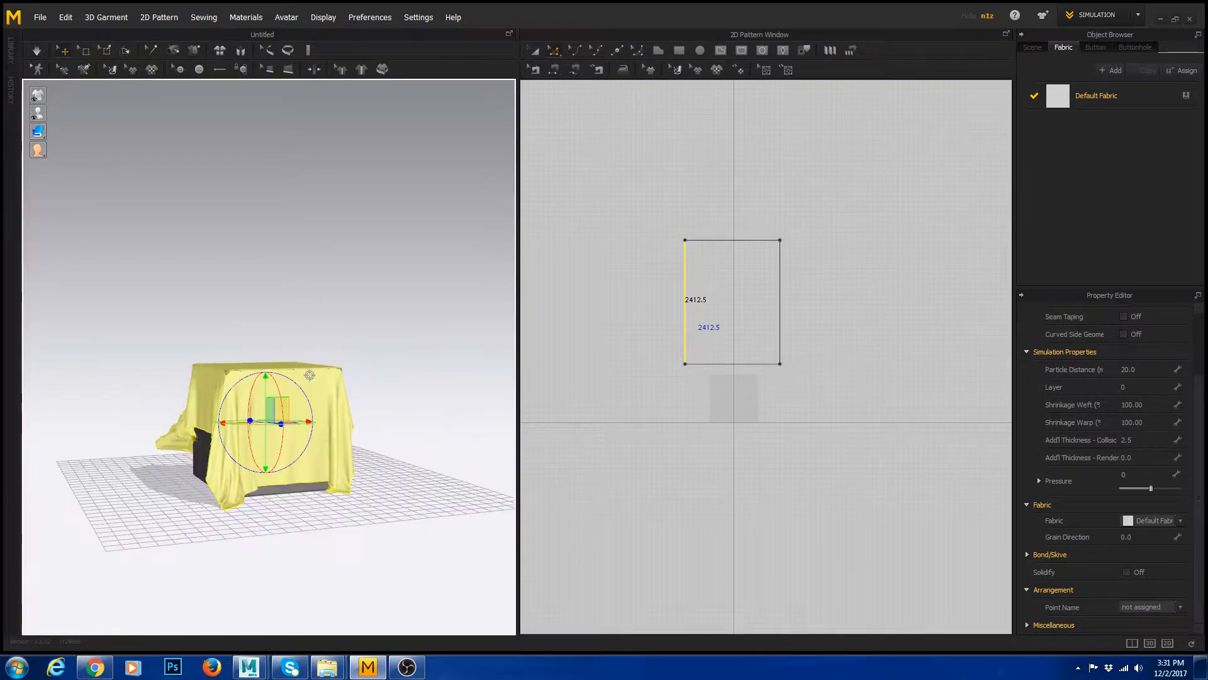
{"action": "left_click_drag", "start_coordinate": [734, 242], "coordinate": [735, 252]}
{"action": "left_click_drag", "start_coordinate": [734, 363], "coordinate": [741, 356]}
- Simulate the smaller cloth over the cube until it settles, and stop the simulation
{"action": "key", "text": "space"}
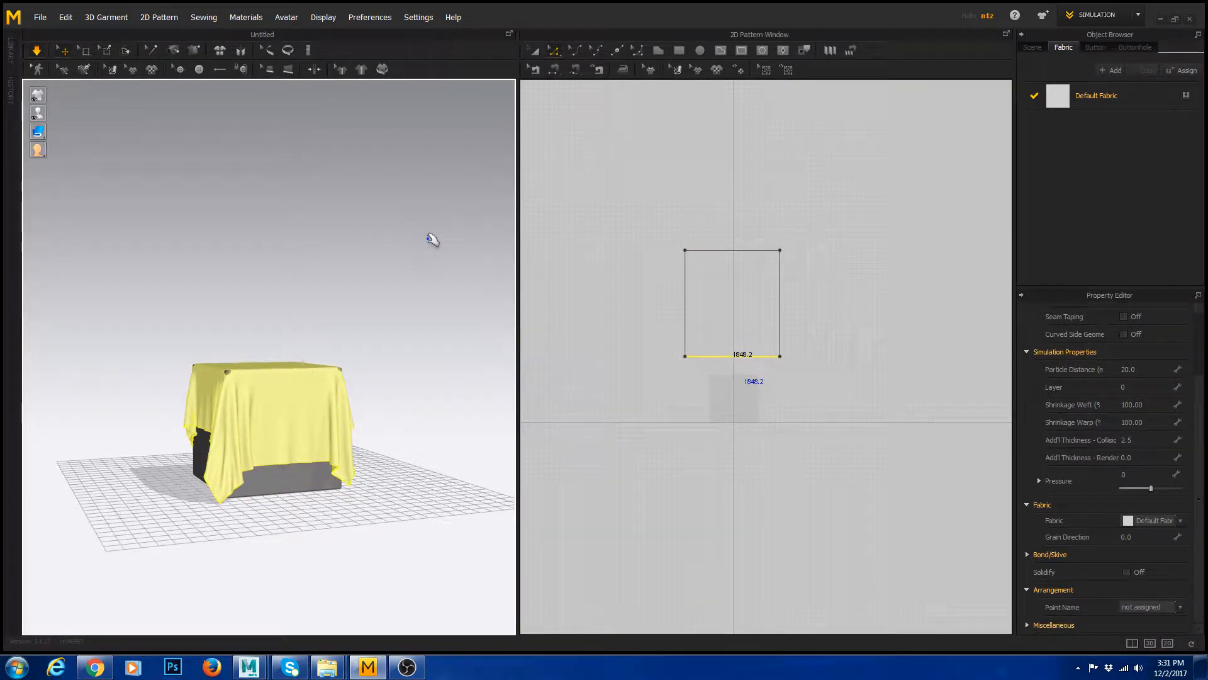
{"action": "right_click_drag", "start_coordinate": [324, 248], "coordinate": [494, 248]}
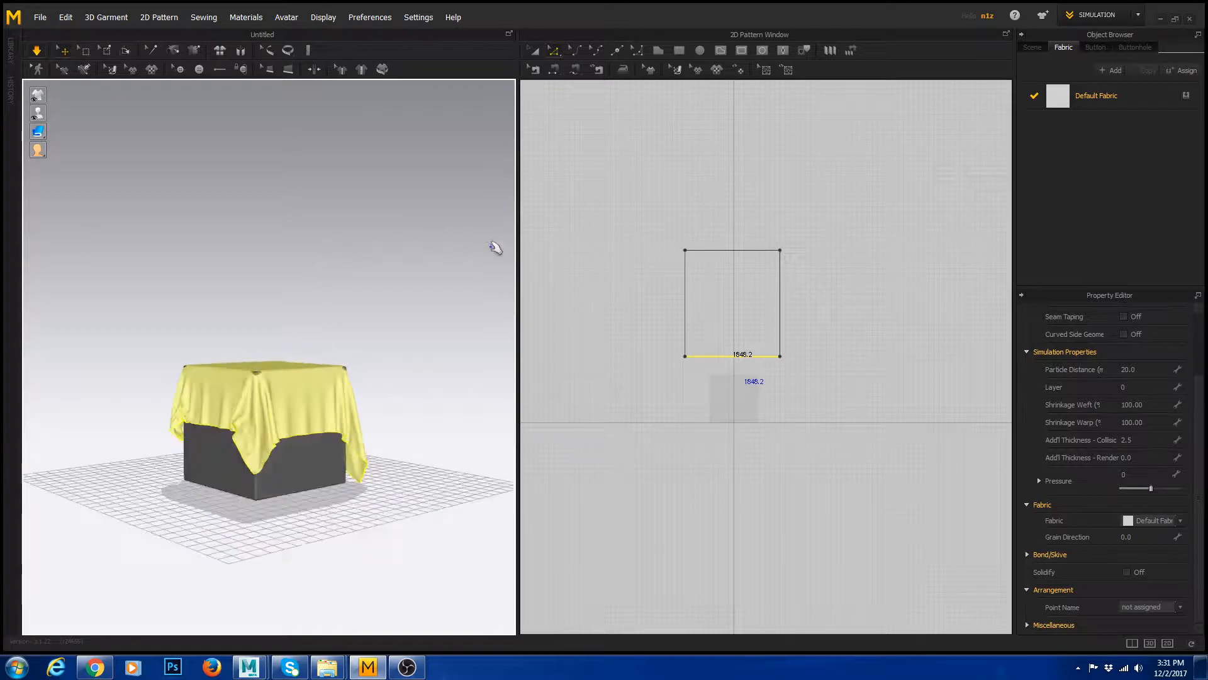
{"action": "right_click_drag", "start_coordinate": [276, 250], "coordinate": [391, 294]}
{"action": "scroll", "coordinate": [388, 318], "scroll_direction": "up", "scroll_amount": 5}
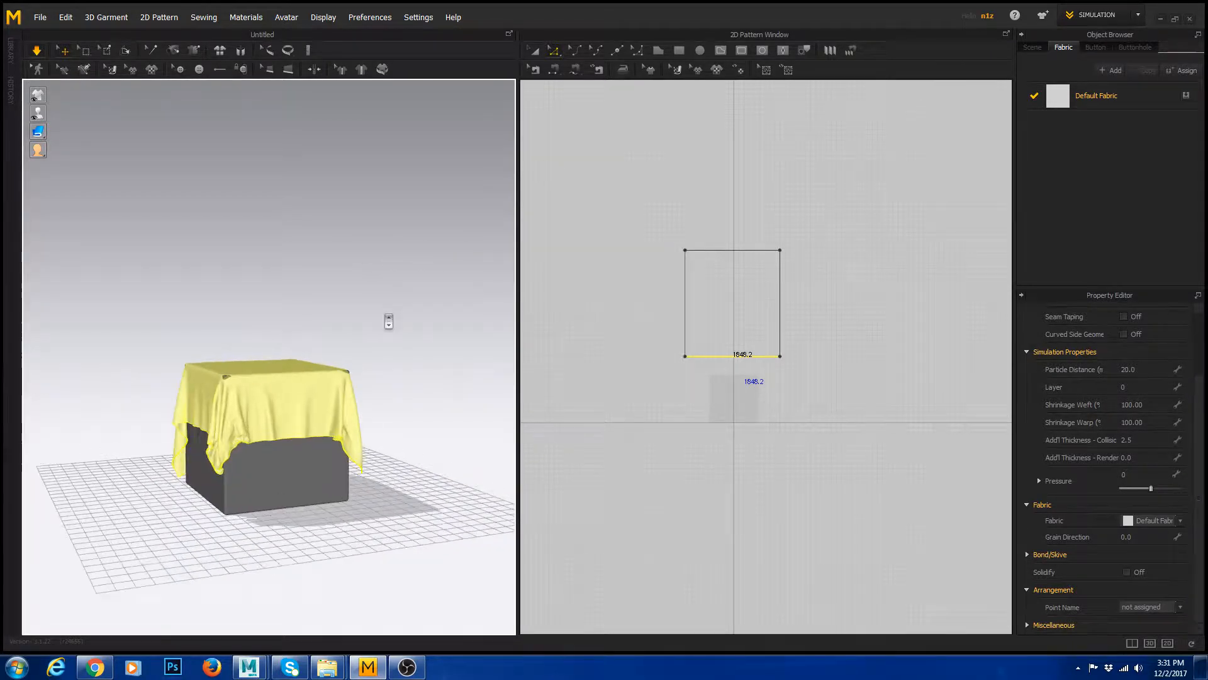
{"action": "right_click_drag", "start_coordinate": [261, 280], "coordinate": [441, 318]}
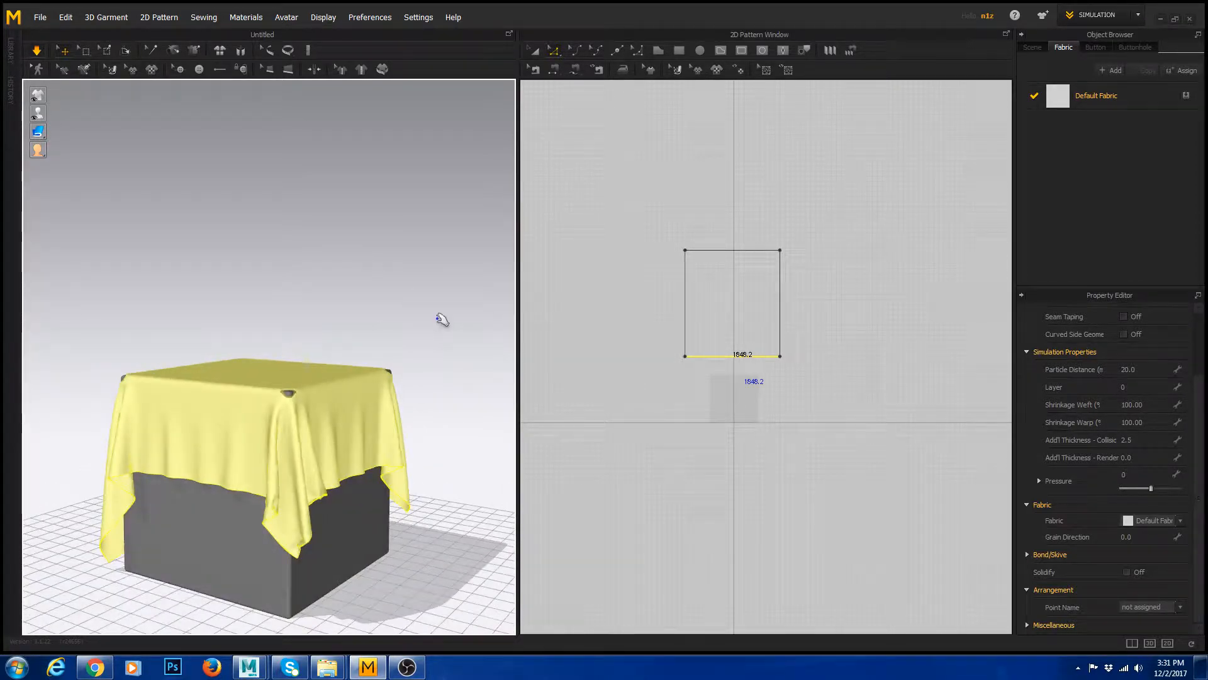
{"action": "left_click", "coordinate": [38, 53]}
- Hide the cube avatar to examine the draped cloth on its own, and show the cube again
{"action": "left_click", "coordinate": [386, 262]}
{"action": "mouse_move", "coordinate": [386, 262]}
{"action": "right_mouse_down"}
{"action": "mouse_move", "coordinate": [270, 239]}
{"action": "mouse_move", "coordinate": [371, 252]}
{"action": "right_mouse_up"}
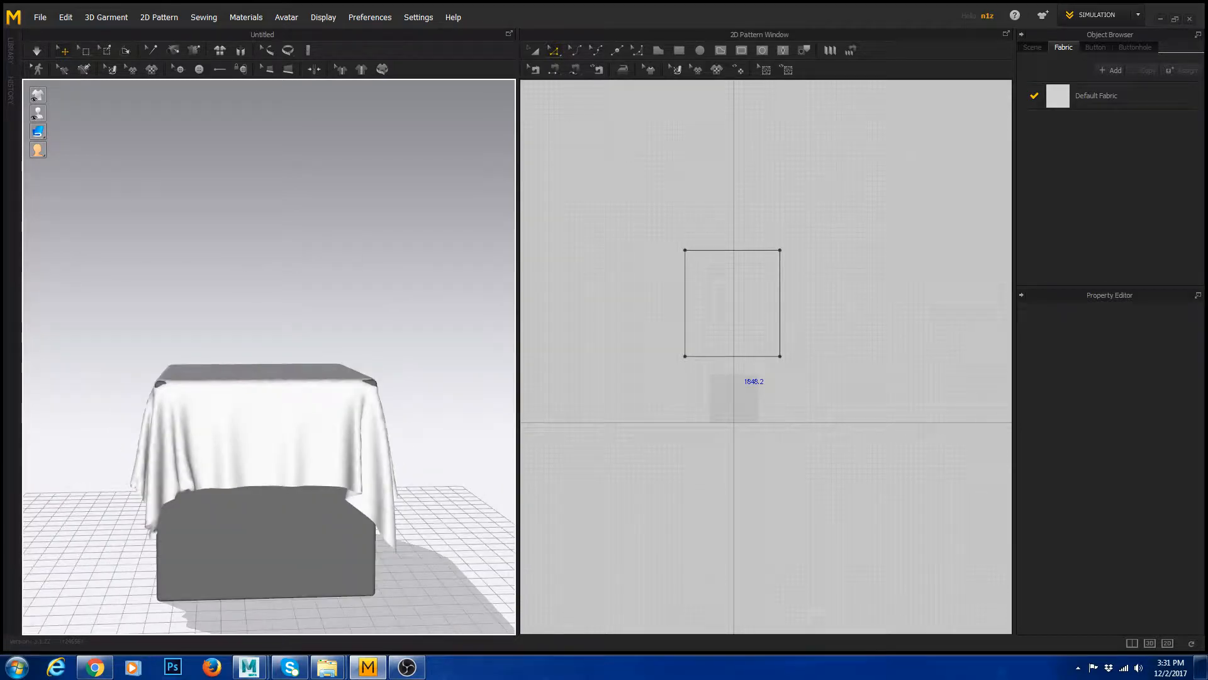
{"action": "left_click", "coordinate": [38, 113]}
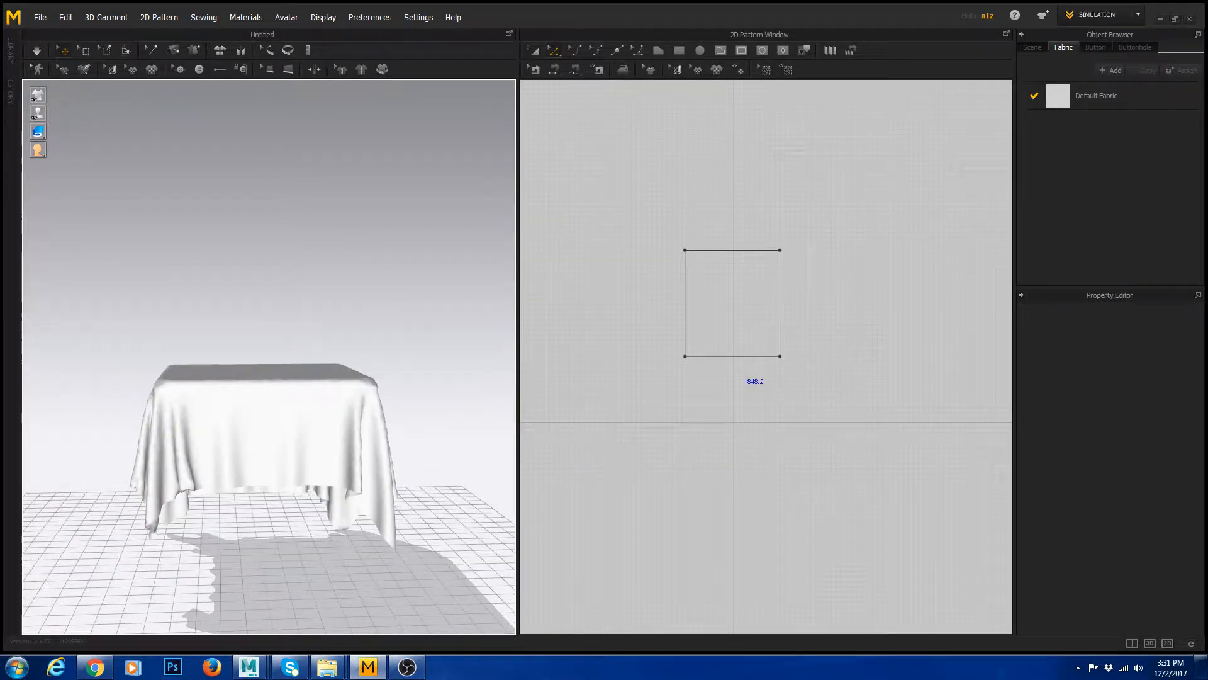
{"action": "right_click_drag", "start_coordinate": [353, 409], "coordinate": [38, 145]}
{"action": "left_click", "coordinate": [38, 113]}
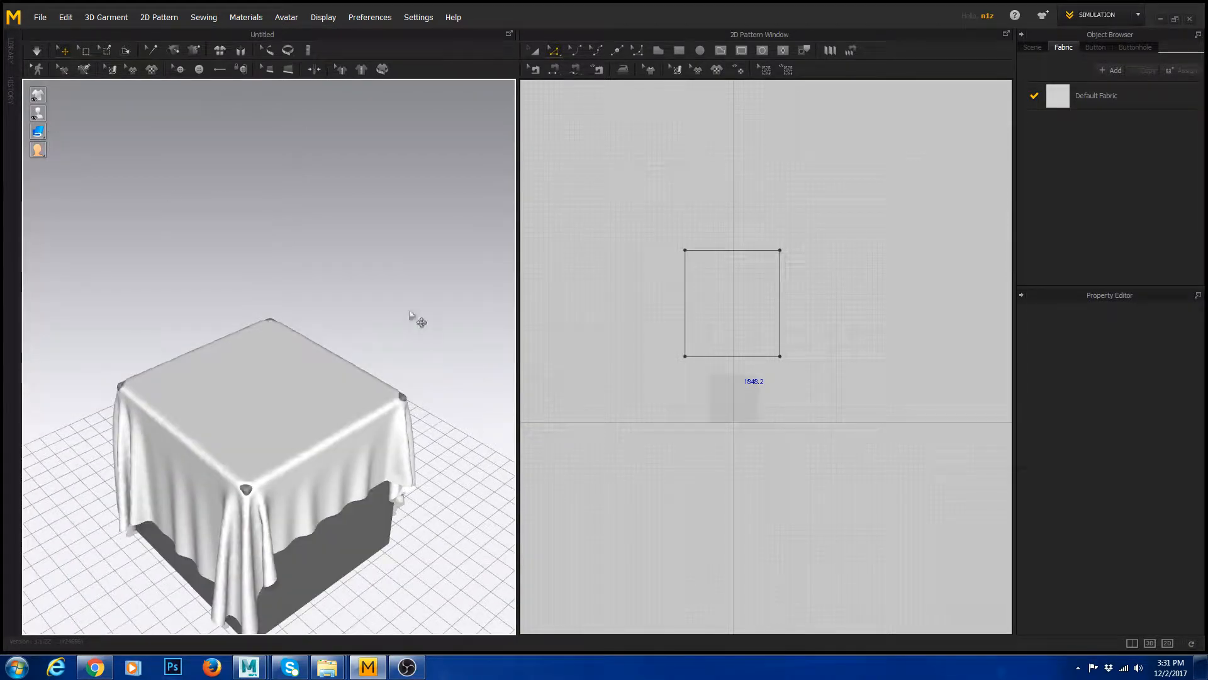
{"action": "scroll", "coordinate": [397, 320], "scroll_direction": "down", "scroll_amount": 3}
{"action": "right_click_drag", "start_coordinate": [440, 449], "coordinate": [432, 410]}
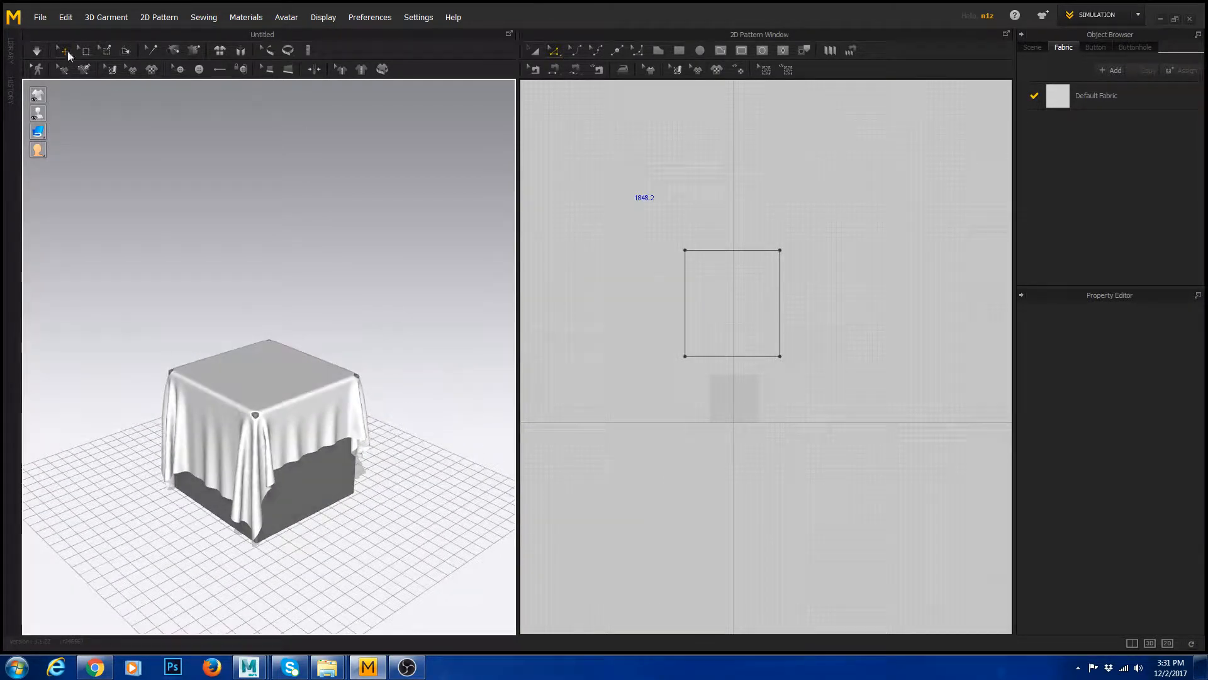
- Select the draped cloth and start its OBJ export, overwriting the existing cloth_hi.obj
{"action": "left_click", "coordinate": [342, 442]}
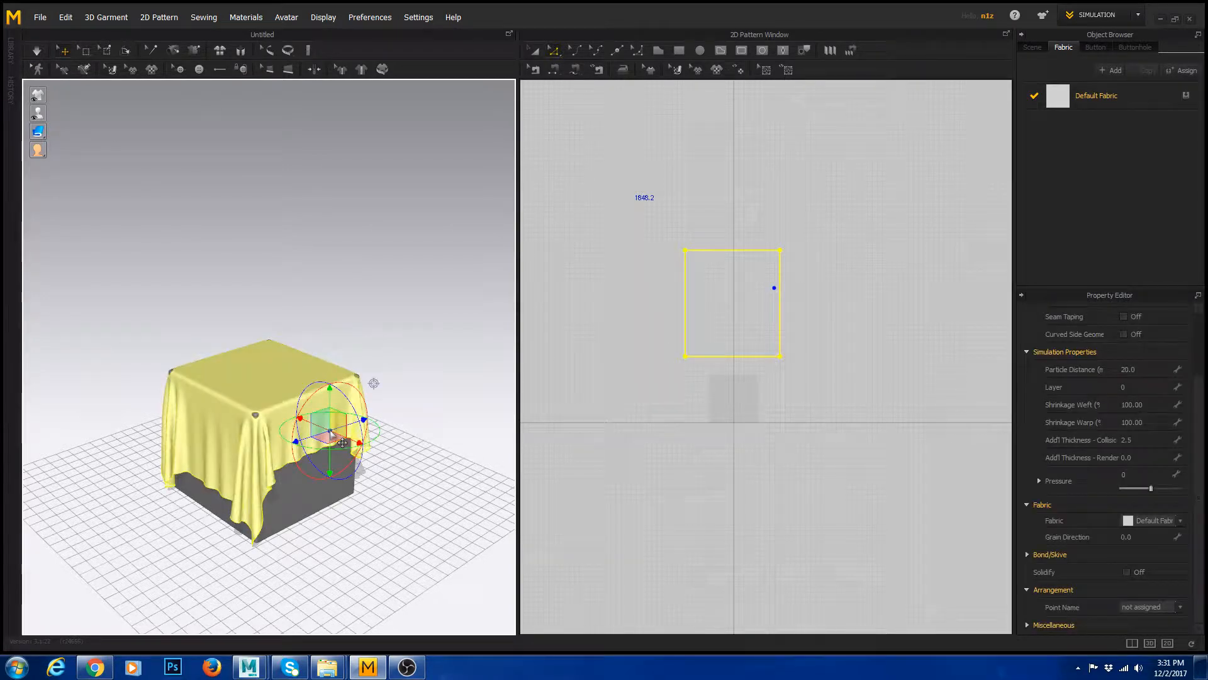
{"action": "left_click", "coordinate": [40, 17]}
{"action": "mouse_move", "coordinate": [71, 123]}
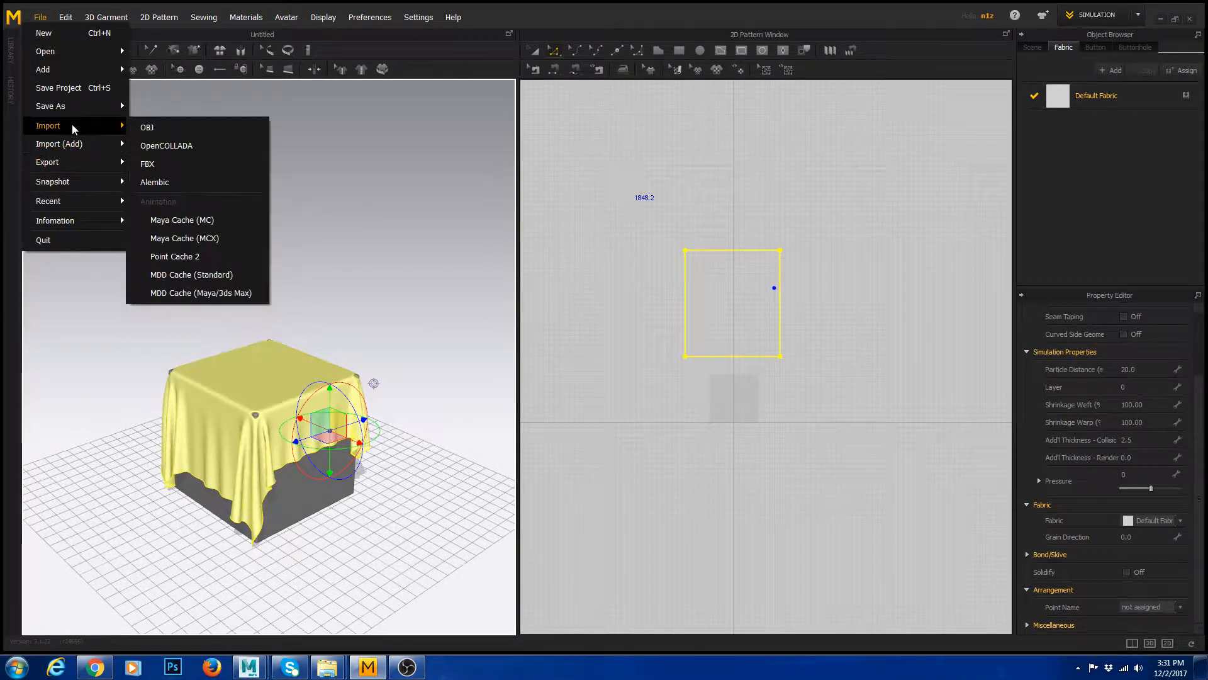
{"action": "left_click", "coordinate": [243, 198]}
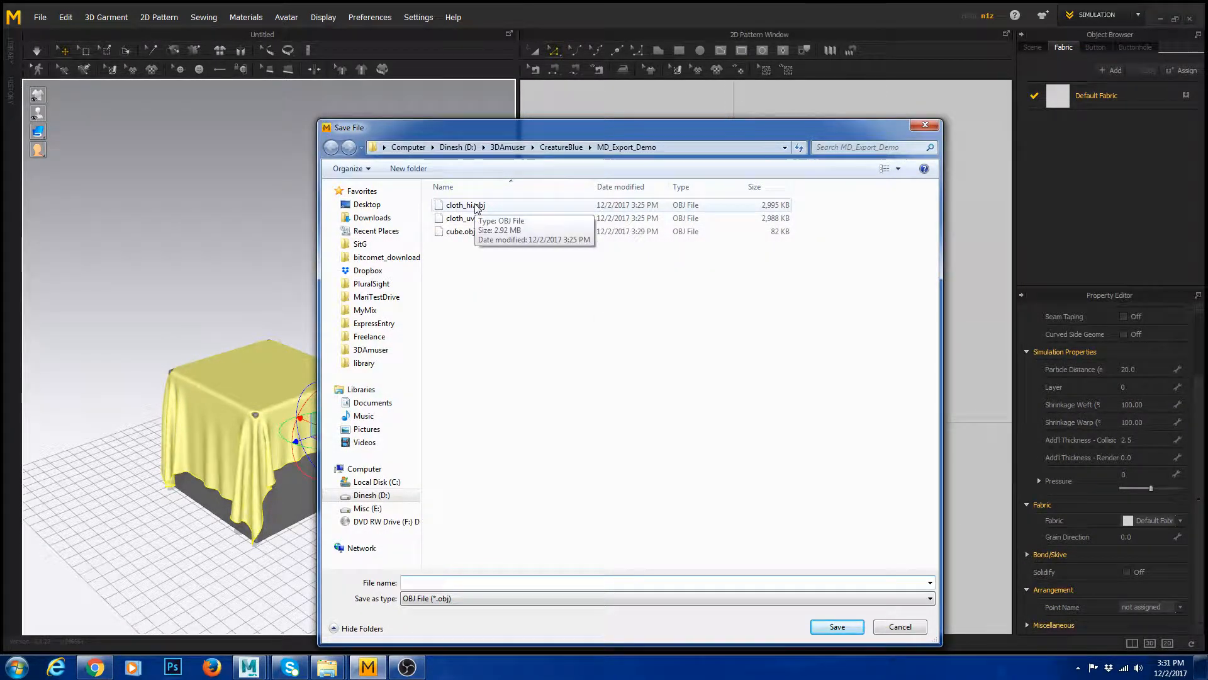
{"action": "left_click", "coordinate": [475, 206]}
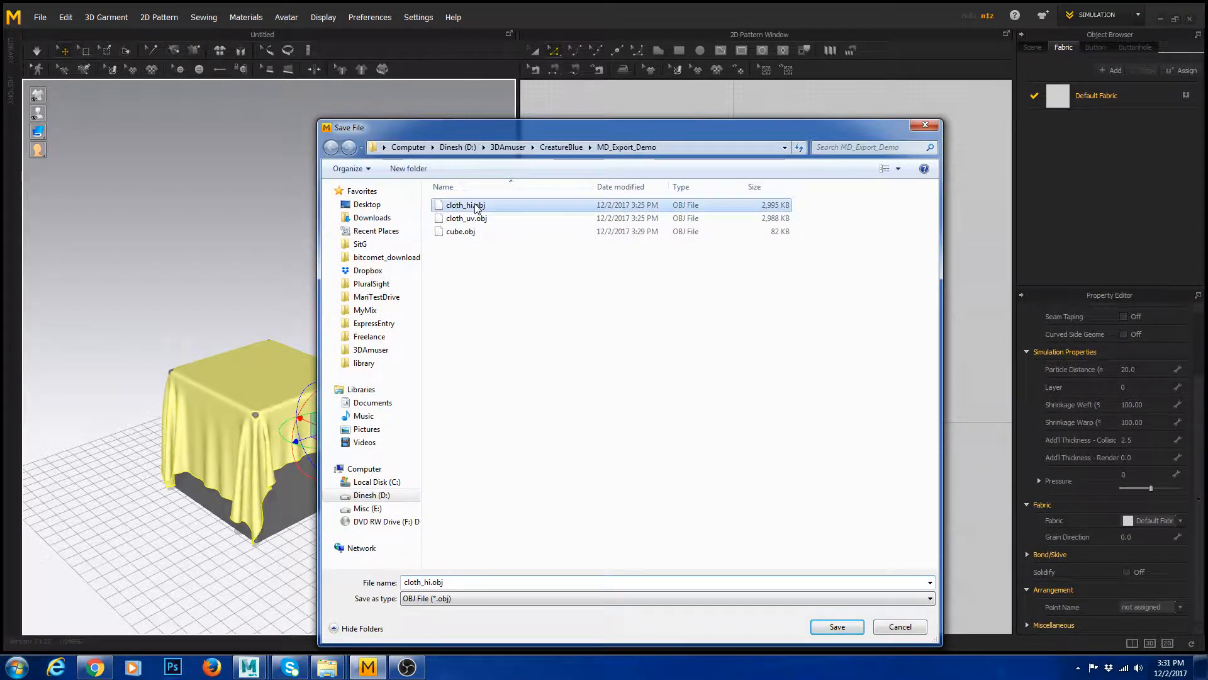
{"action": "left_click", "coordinate": [853, 628]}
{"action": "left_click", "coordinate": [634, 335]}
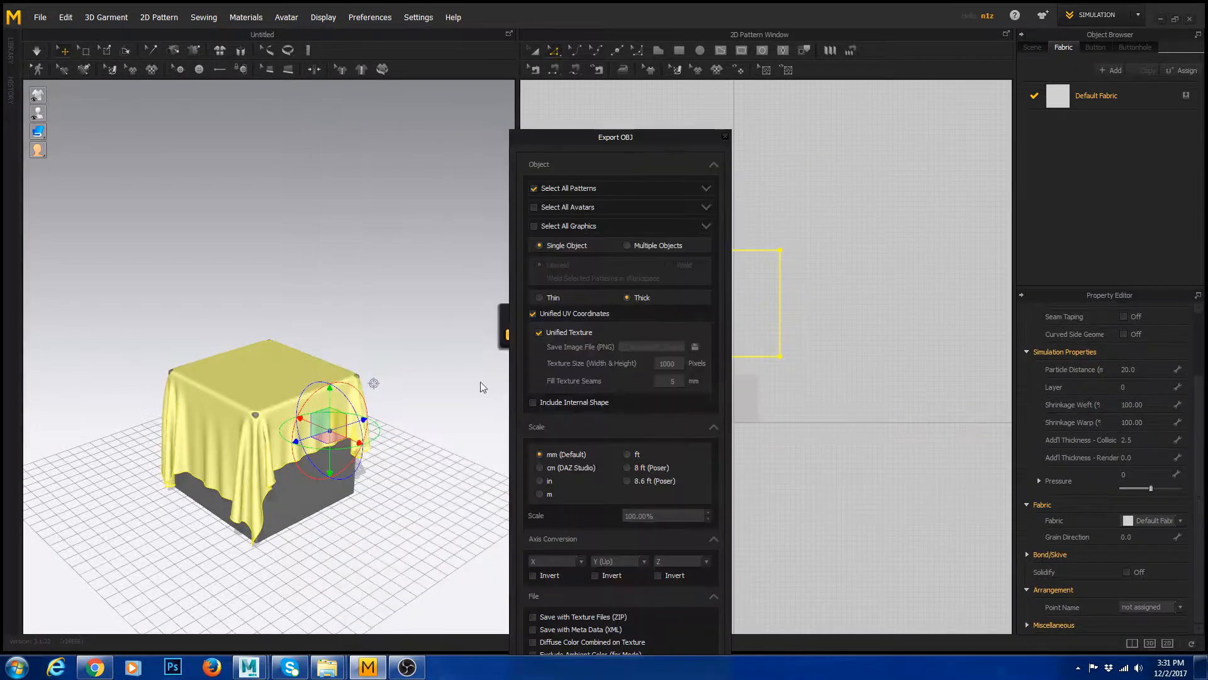
- Export the draped cloth as a single, thin, welded object with unified UV coordinates and Unified Texture turned off
{"action": "left_click_drag", "start_coordinate": [611, 137], "coordinate": [488, 100]}
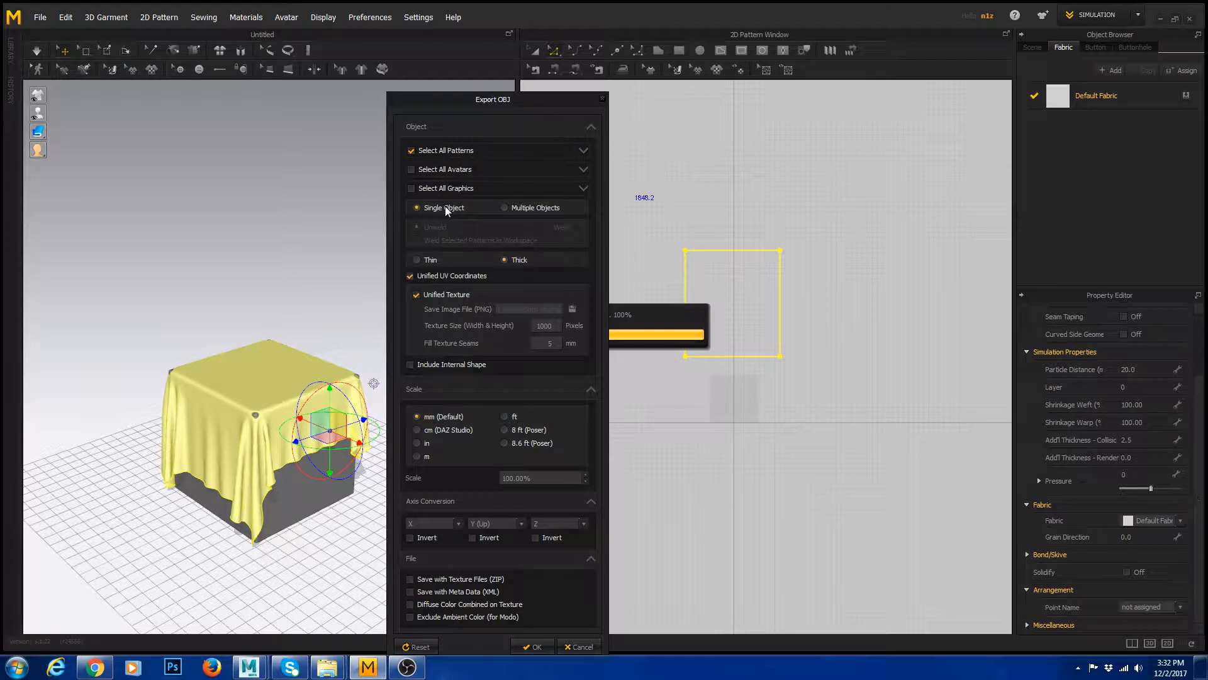
{"action": "left_click", "coordinate": [416, 260]}
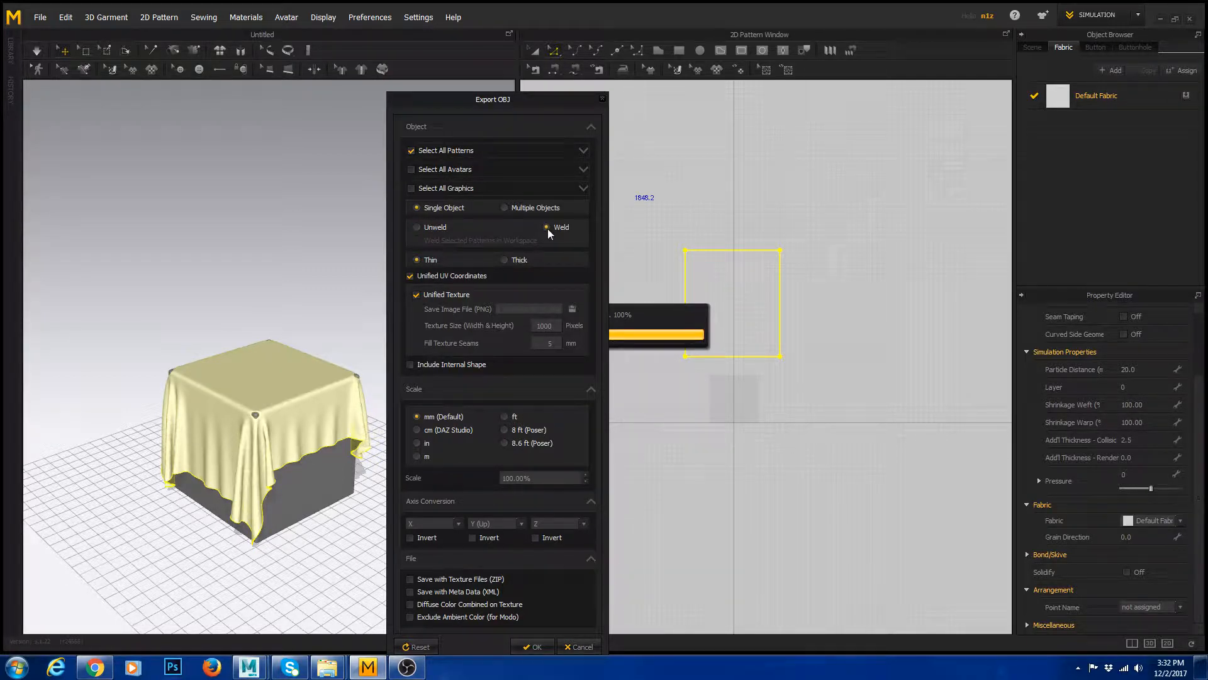
{"action": "left_click", "coordinate": [424, 226]}
{"action": "left_click", "coordinate": [547, 228]}
{"action": "left_click", "coordinate": [458, 208]}
{"action": "left_click", "coordinate": [416, 294]}
{"action": "left_click_drag", "start_coordinate": [529, 104], "coordinate": [466, 80]}
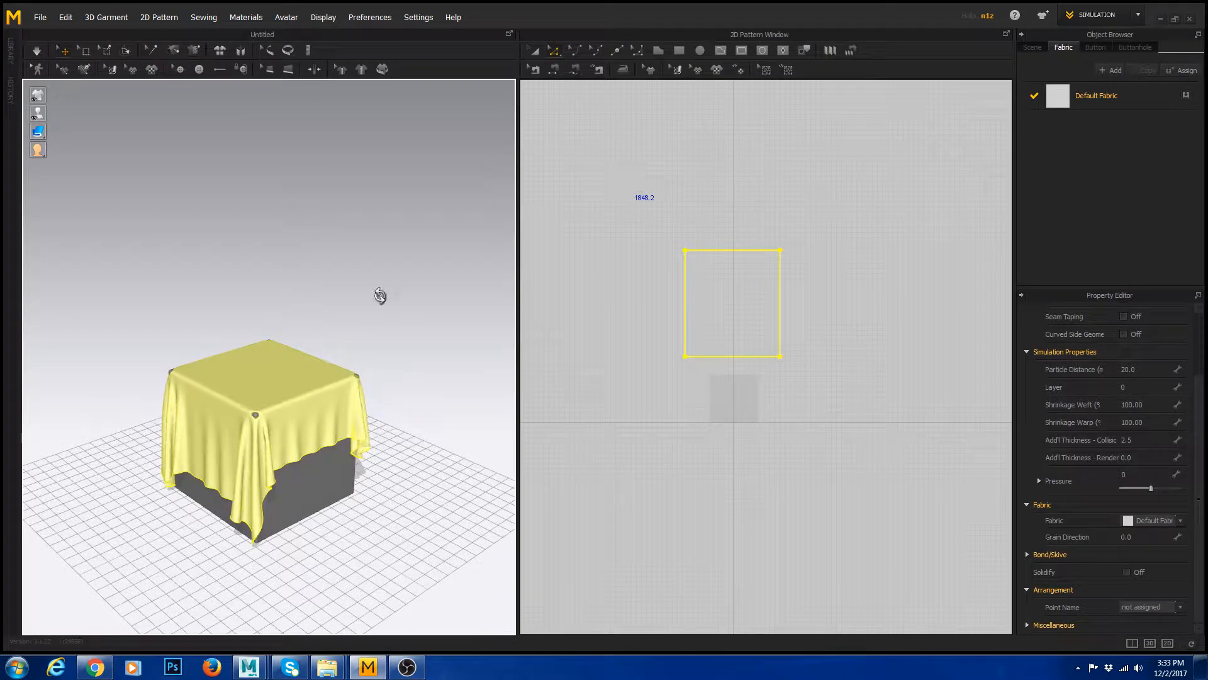
- Reset the cloth's 3D arrangement from the draped shape to the flat pattern
{"action": "right_click_drag", "start_coordinate": [380, 296], "coordinate": [412, 297]}
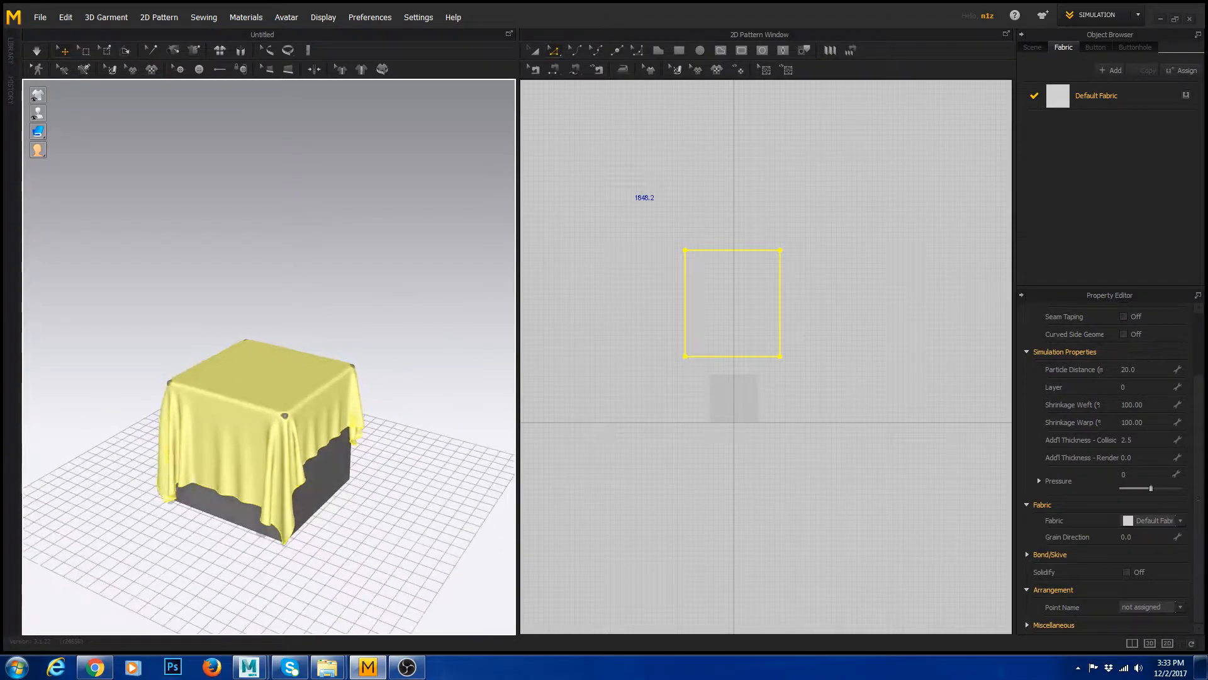
{"action": "left_click", "coordinate": [220, 50]}
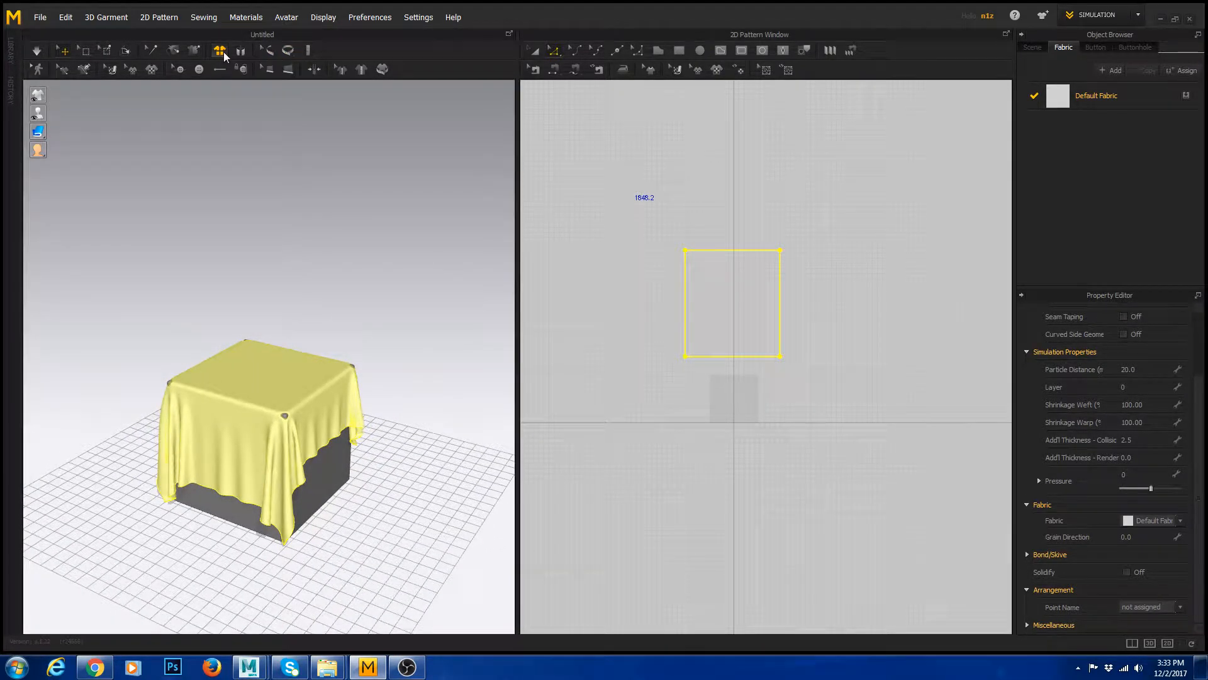
{"action": "right_click_drag", "start_coordinate": [233, 194], "coordinate": [290, 197]}
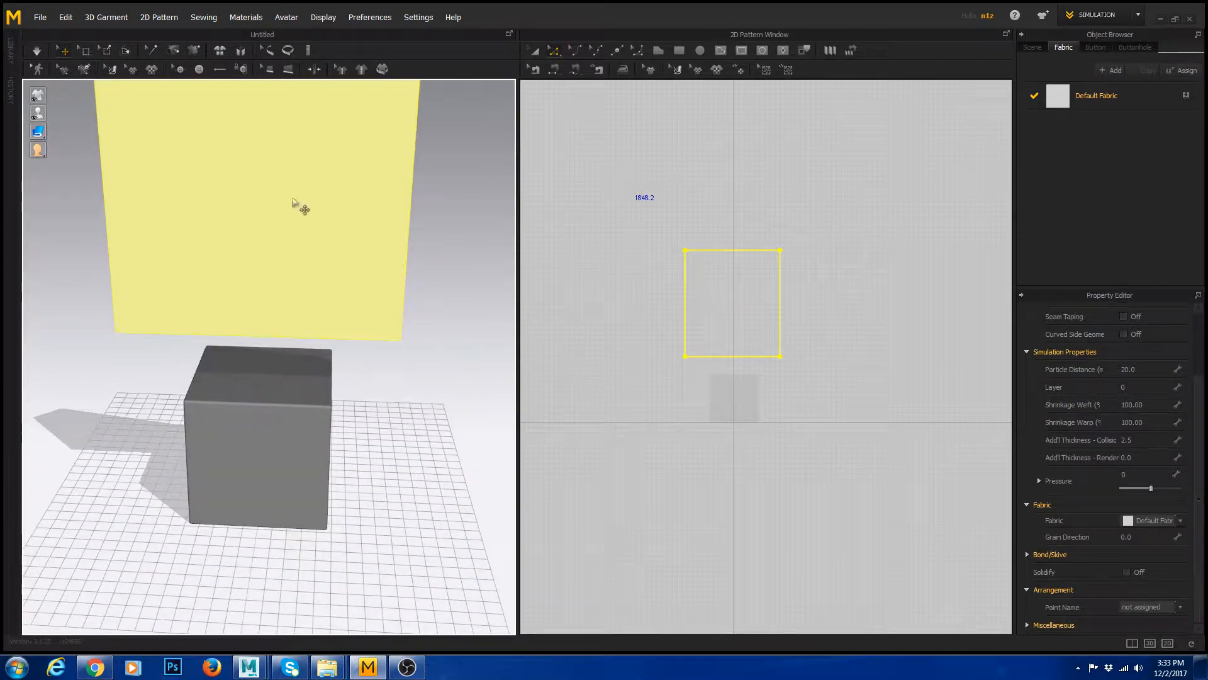
{"action": "middle_click_drag", "start_coordinate": [290, 161], "coordinate": [289, 304]}
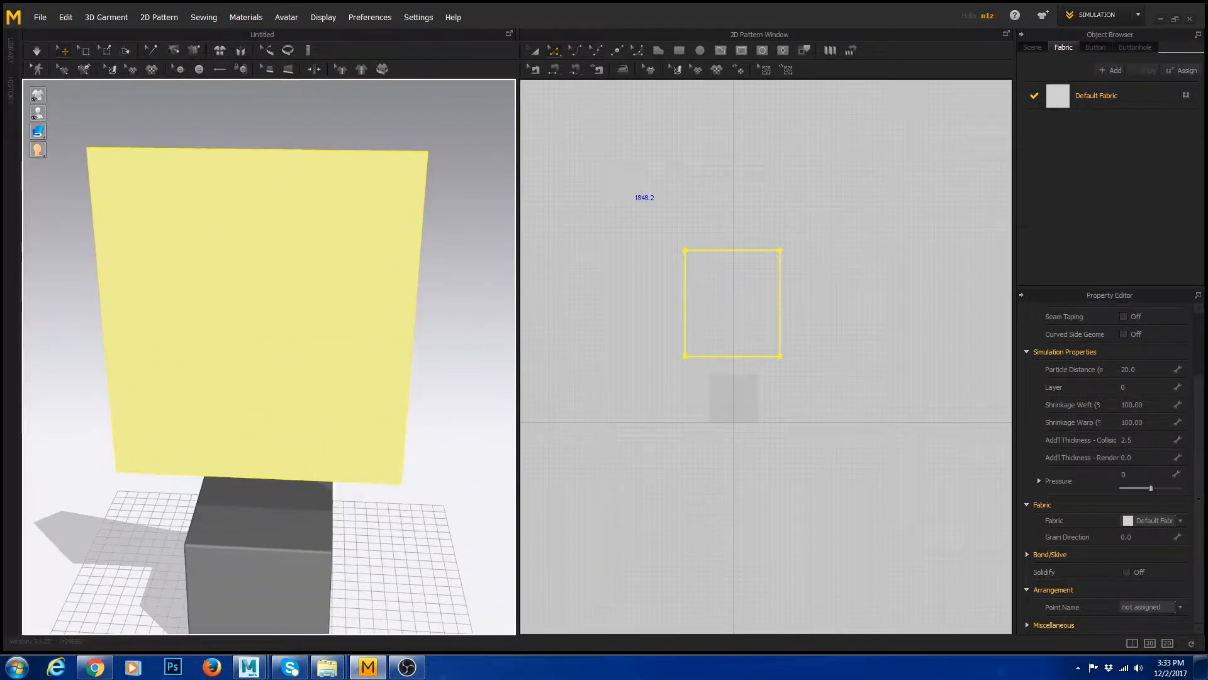
- Start the OBJ export of the selected flat cloth, overwriting the existing cloth_uv.obj
{"action": "left_click", "coordinate": [40, 17]}
{"action": "mouse_move", "coordinate": [85, 164]}
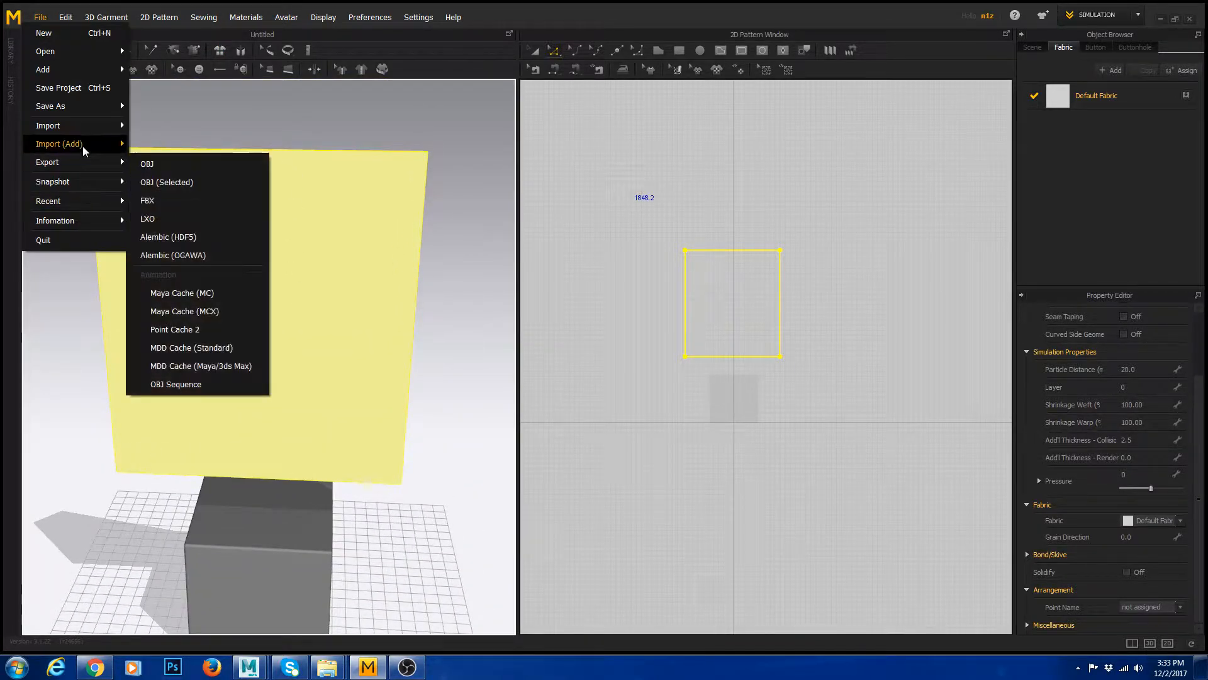
{"action": "left_click", "coordinate": [228, 182]}
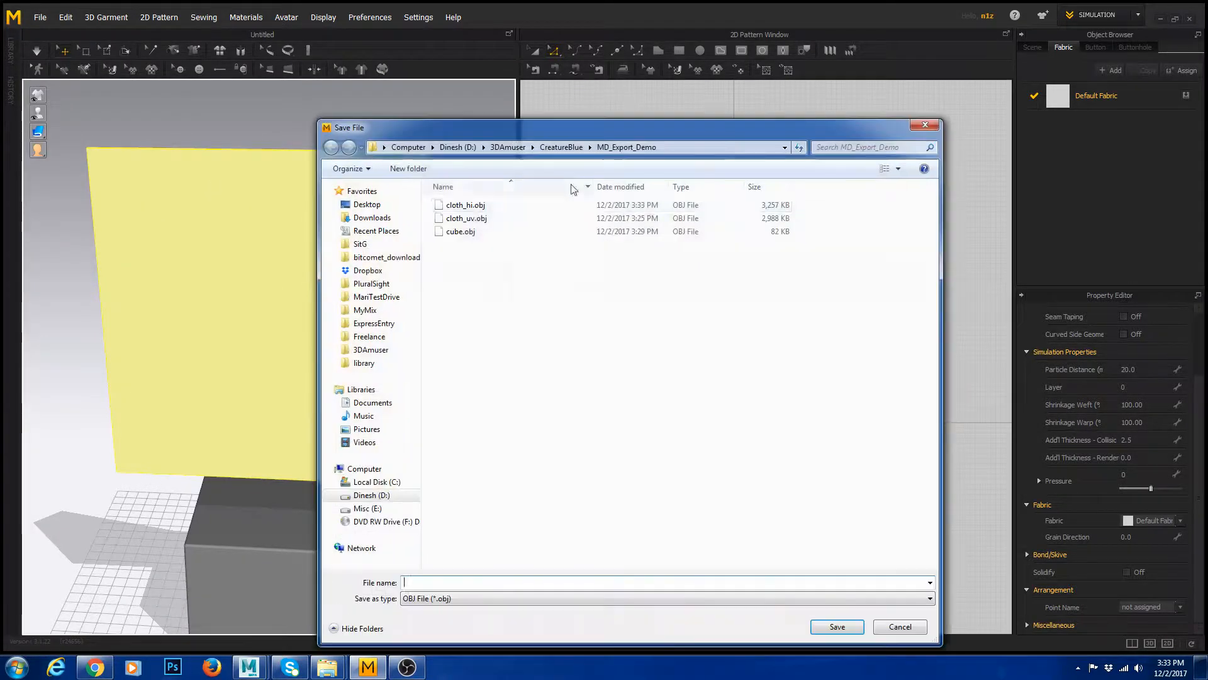
{"action": "double_click", "coordinate": [479, 219]}
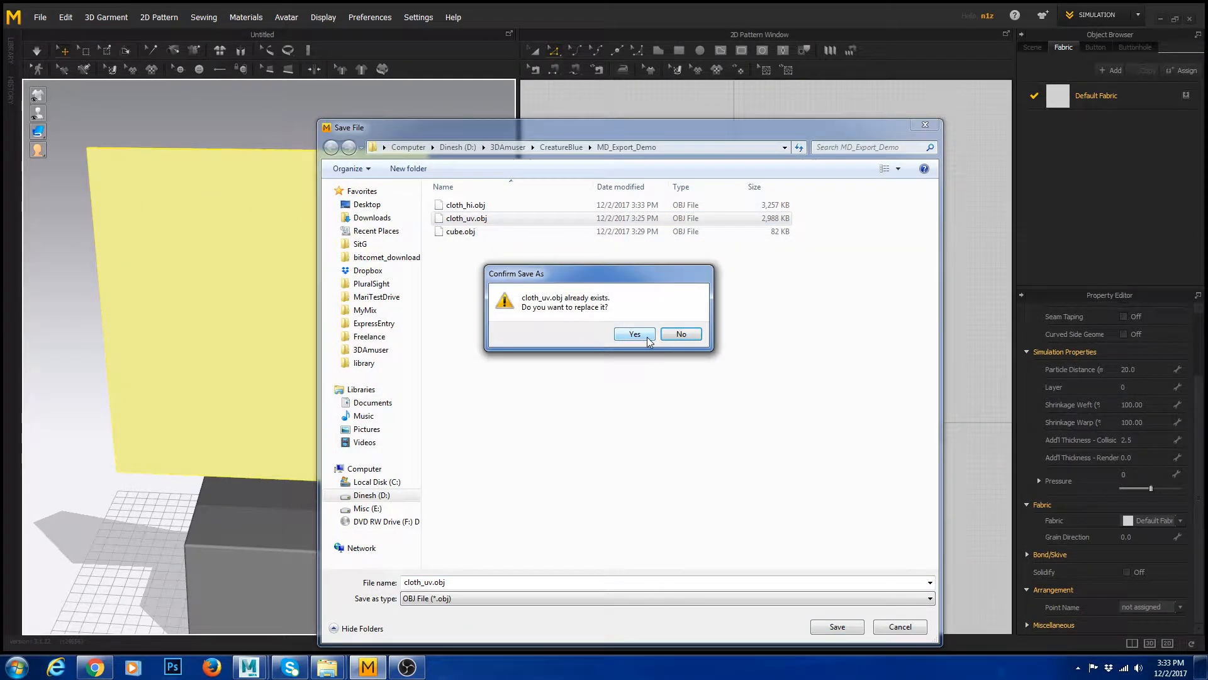
{"action": "left_click", "coordinate": [647, 337]}
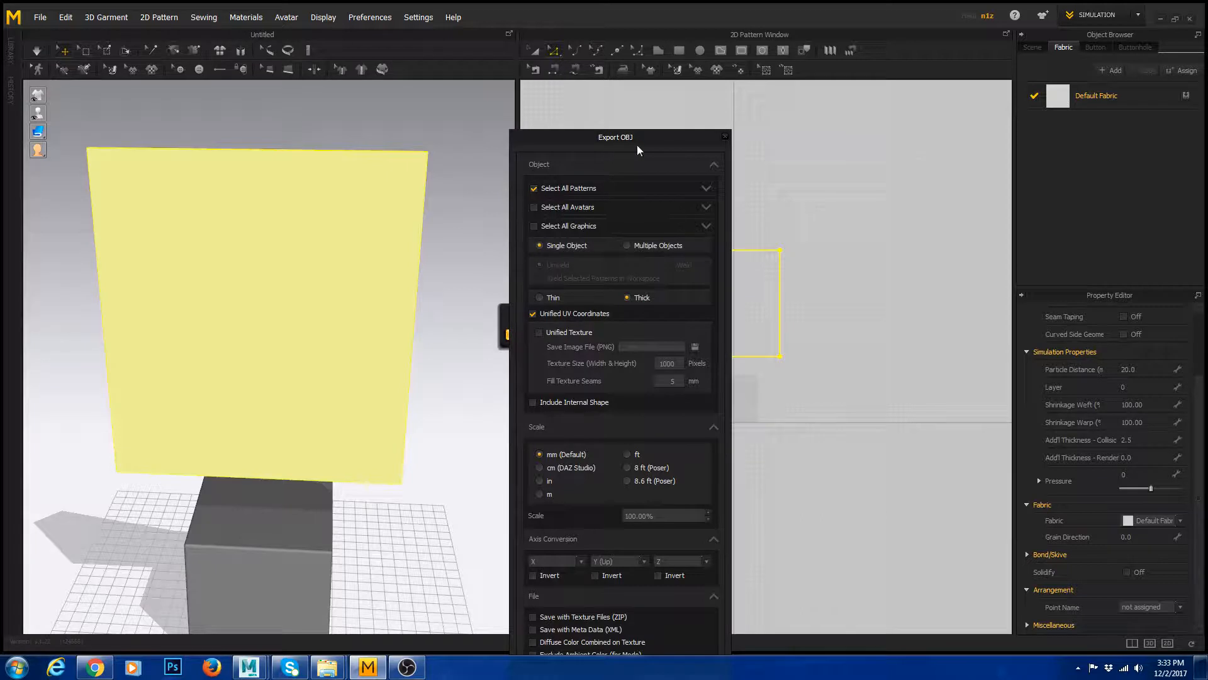
- Export the flat cloth as a single, thin object with unified UV coordinates and Unified Texture turned off
{"action": "left_click_drag", "start_coordinate": [637, 145], "coordinate": [529, 97]}
{"action": "left_click", "coordinate": [440, 249]}
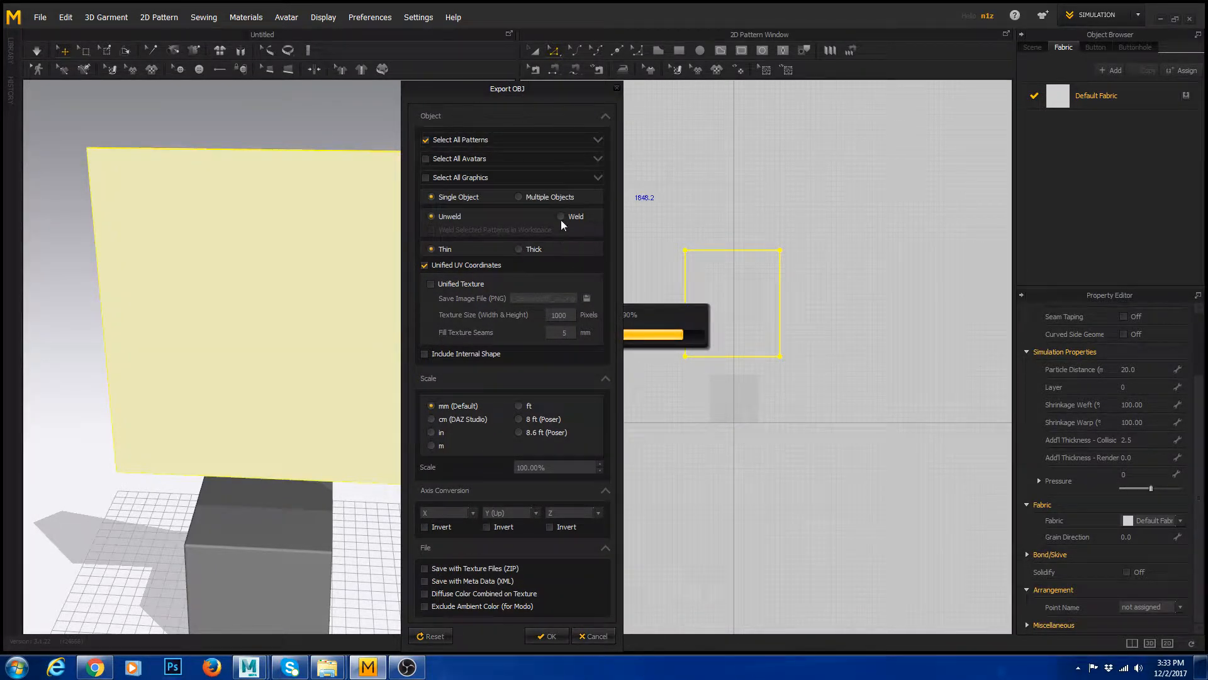
{"action": "left_click", "coordinate": [548, 637]}
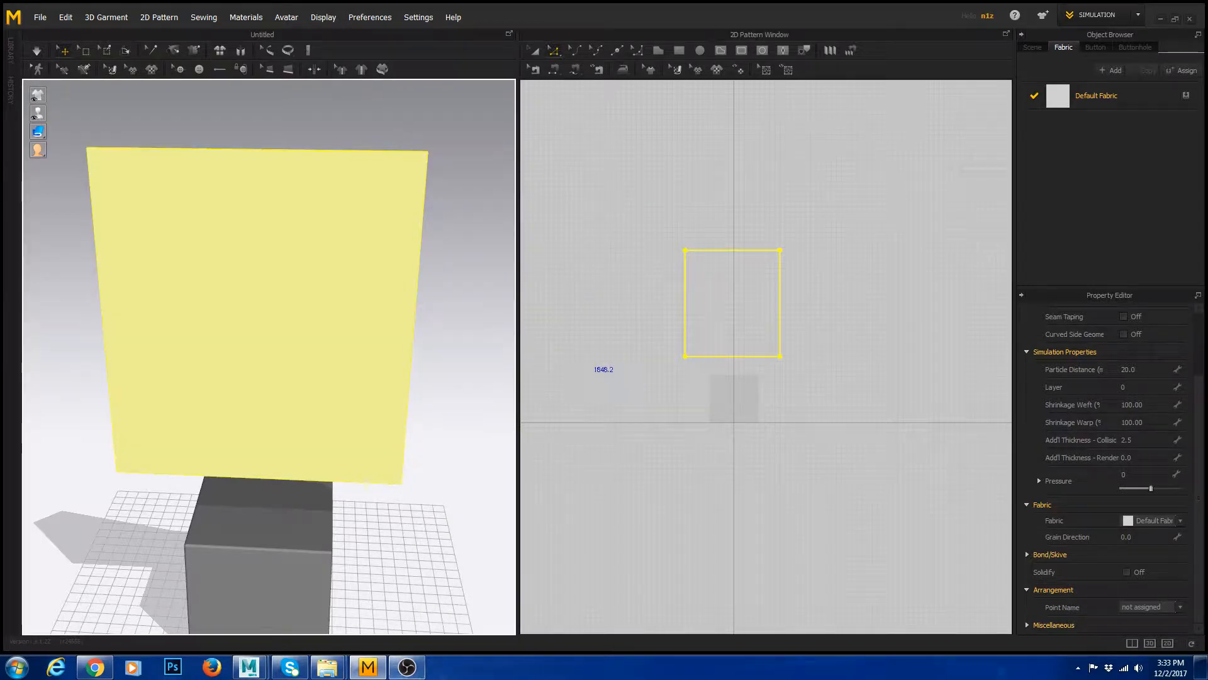
- Switch to Maya and import cloth_hi.obj and cloth_uv.obj from the MD_Export_Demo folder into the cube scene
{"action": "left_click", "coordinate": [280, 623]}
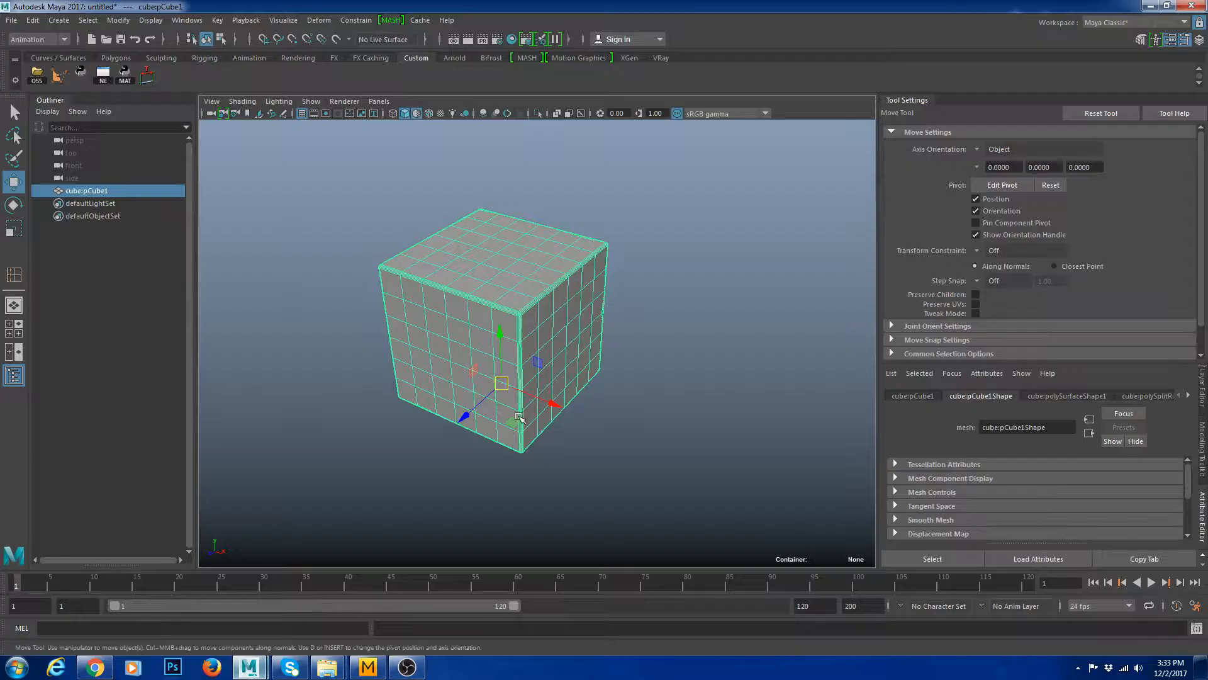
{"action": "left_click", "coordinate": [630, 376]}
{"action": "left_click", "coordinate": [584, 365]}
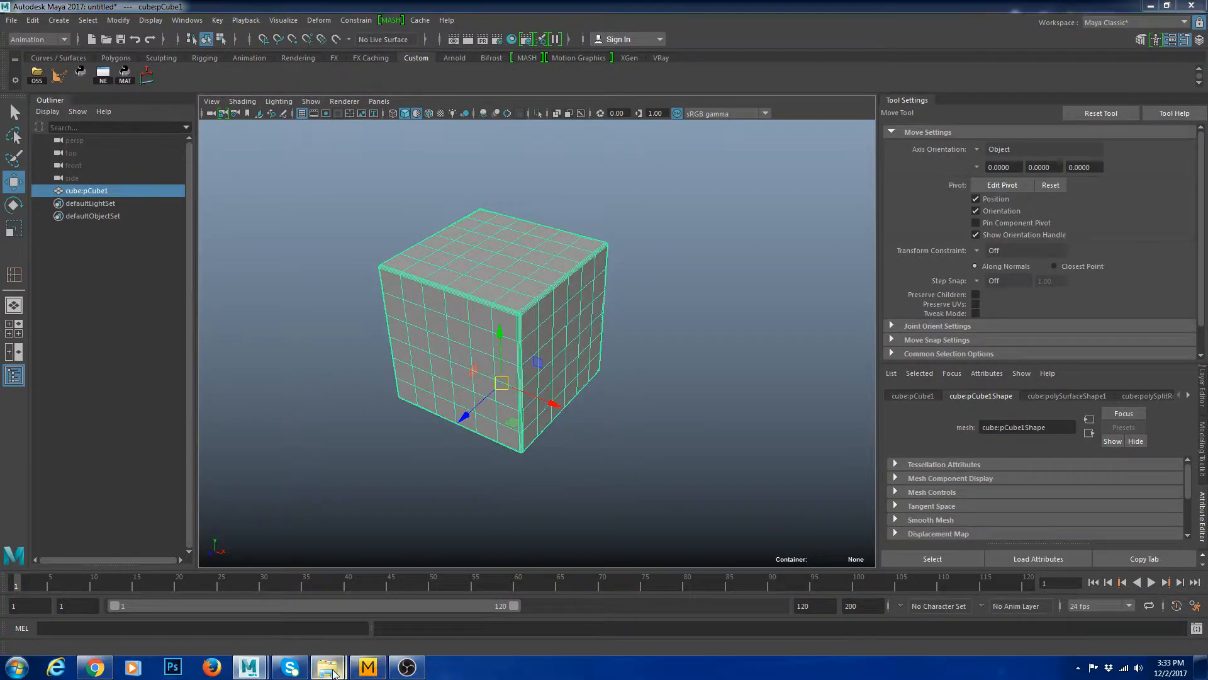
{"action": "mouse_move", "coordinate": [327, 668]}
{"action": "left_click", "coordinate": [384, 613]}
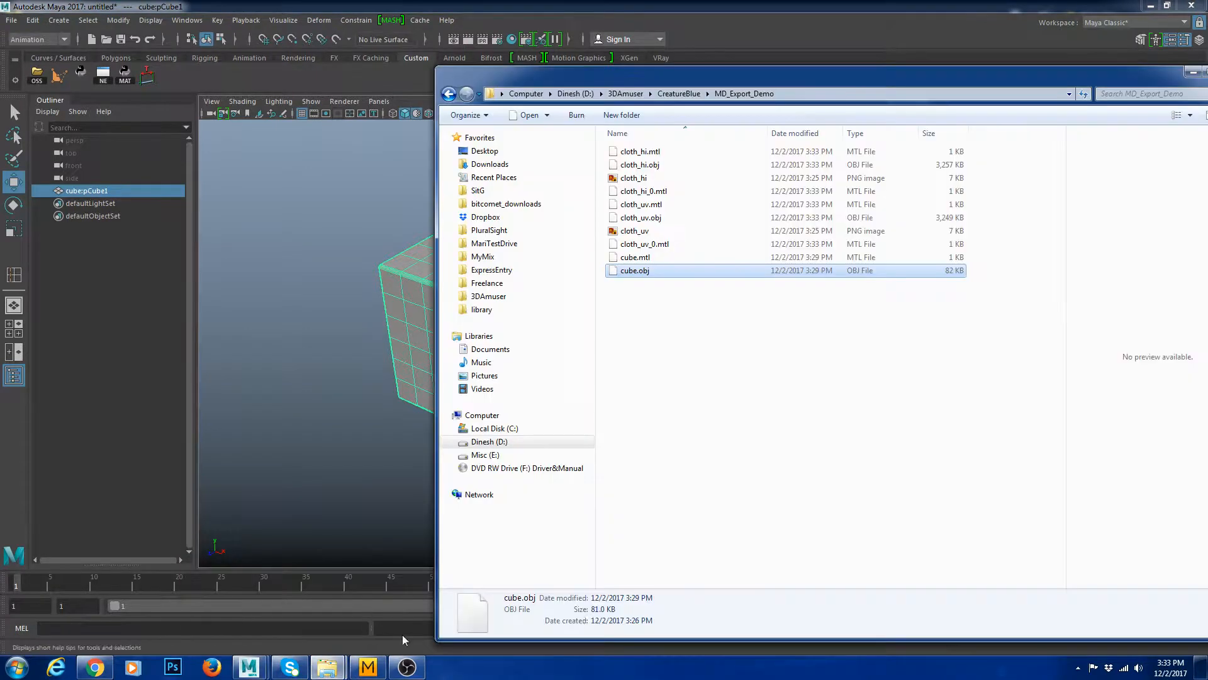
{"action": "left_click", "coordinate": [667, 166]}
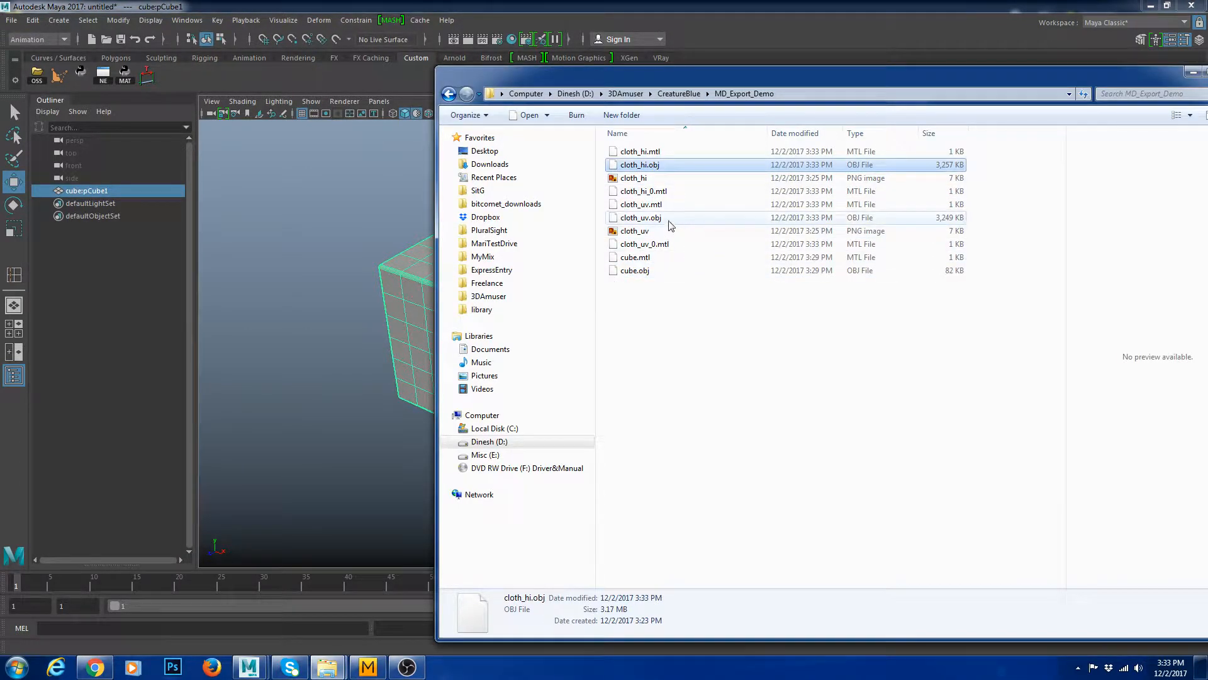
{"action": "left_click", "coordinate": [640, 217], "text": "ctrl"}
{"action": "left_click_drag", "start_coordinate": [692, 168], "coordinate": [314, 229]}
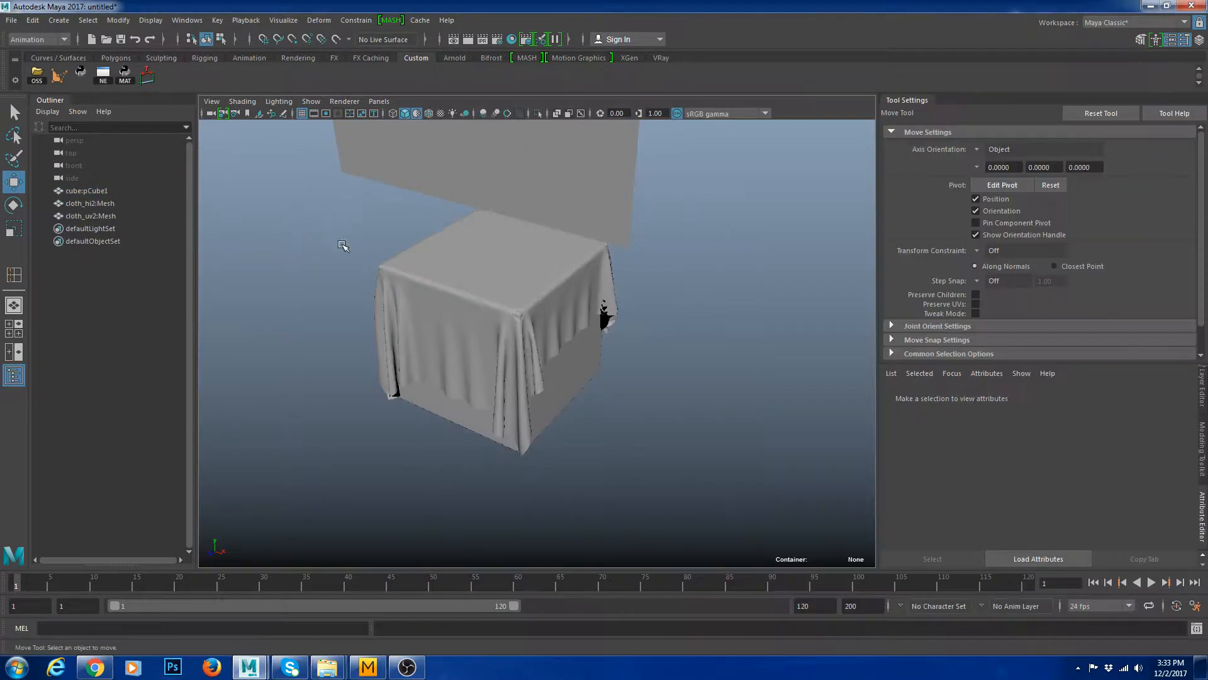
- Examine the imported flat cloth and the draped cloth around the cube, selecting each mesh in turn
{"action": "scroll", "coordinate": [529, 262], "scroll_direction": "down", "scroll_amount": 3}
{"action": "left_click", "coordinate": [423, 277]}
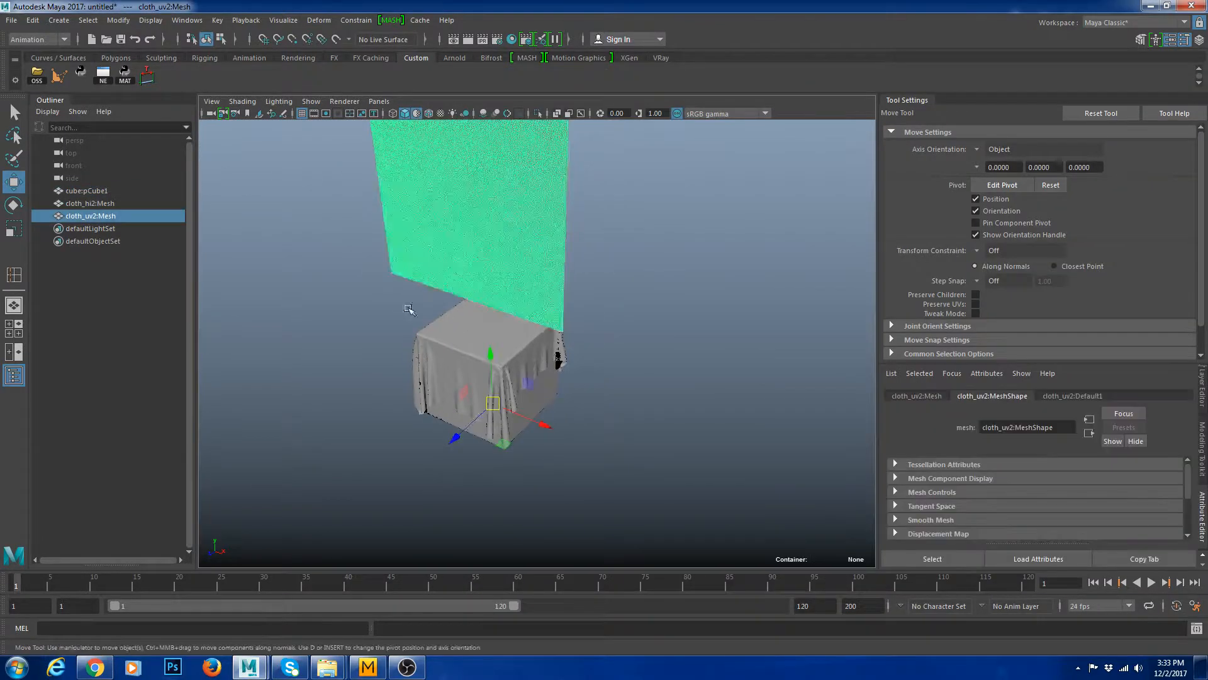
{"action": "left_click", "coordinate": [545, 382]}
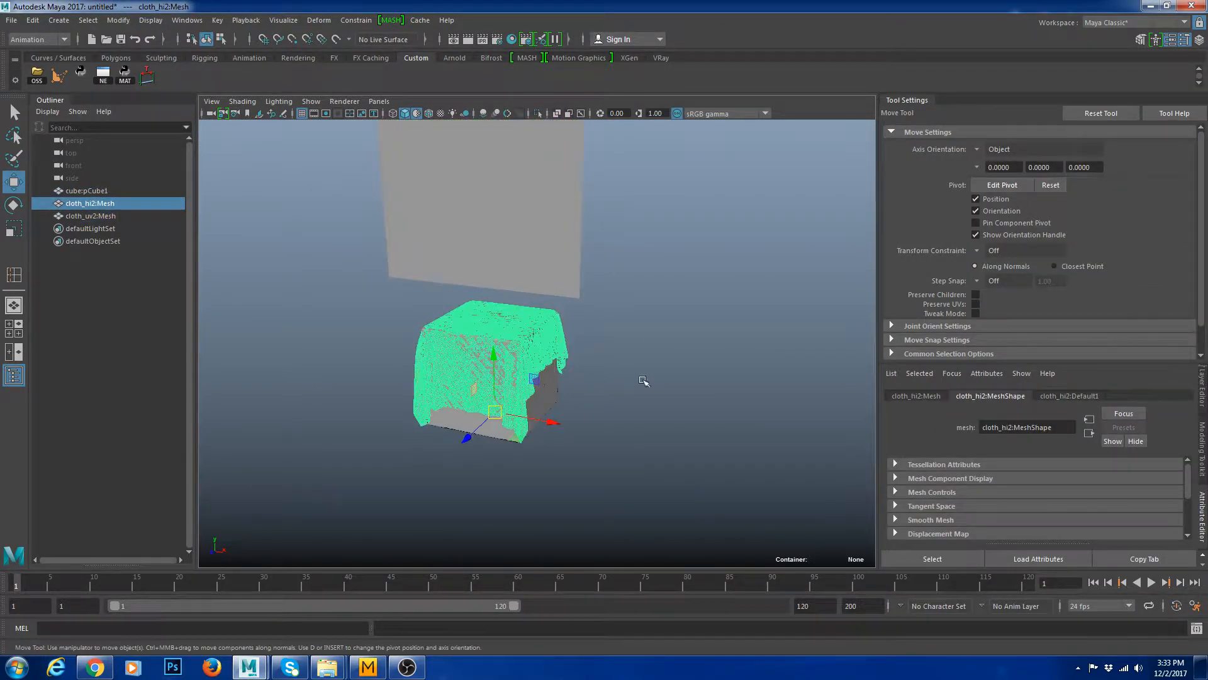
{"action": "mouse_move", "coordinate": [581, 369]}
{"action": "left_mouse_down", "text": "alt"}
{"action": "mouse_move", "coordinate": [531, 372]}
{"action": "mouse_move", "coordinate": [583, 376]}
{"action": "left_mouse_up", "text": "alt"}
{"action": "left_click", "coordinate": [677, 374]}
- Compare the UV layouts of the flat cloth and the draped cloth in the UV Editor, and close the editor
{"action": "left_click", "coordinate": [462, 219]}
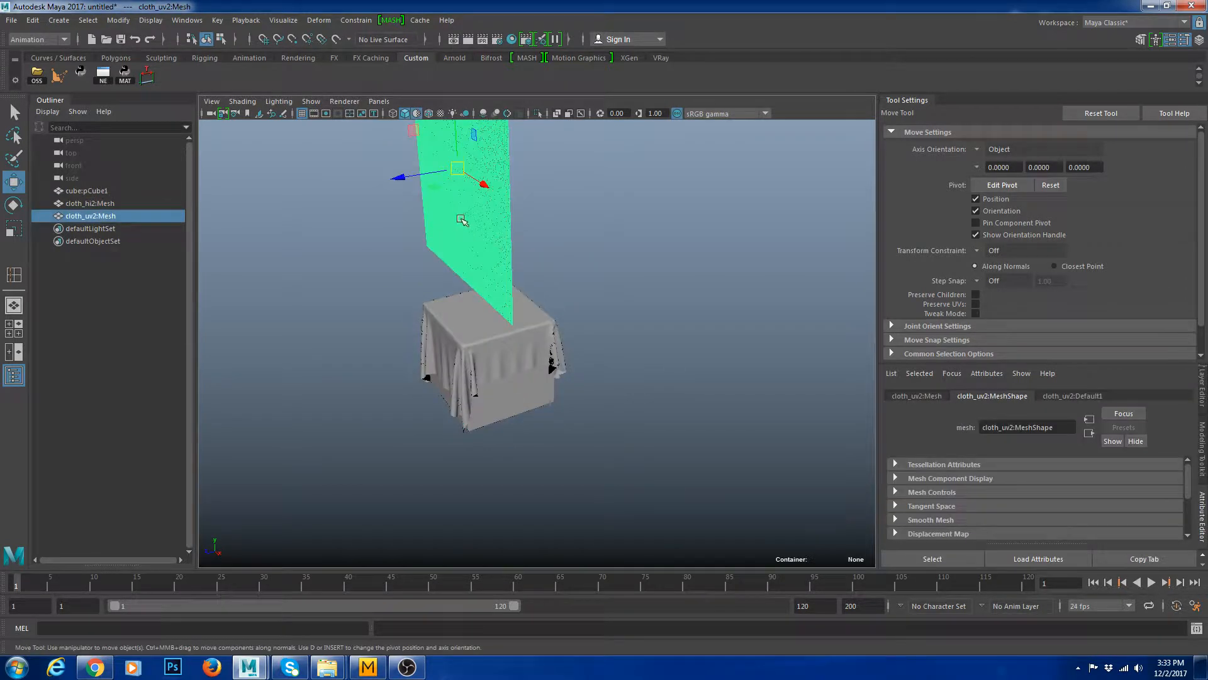
{"action": "left_click", "coordinate": [62, 40]}
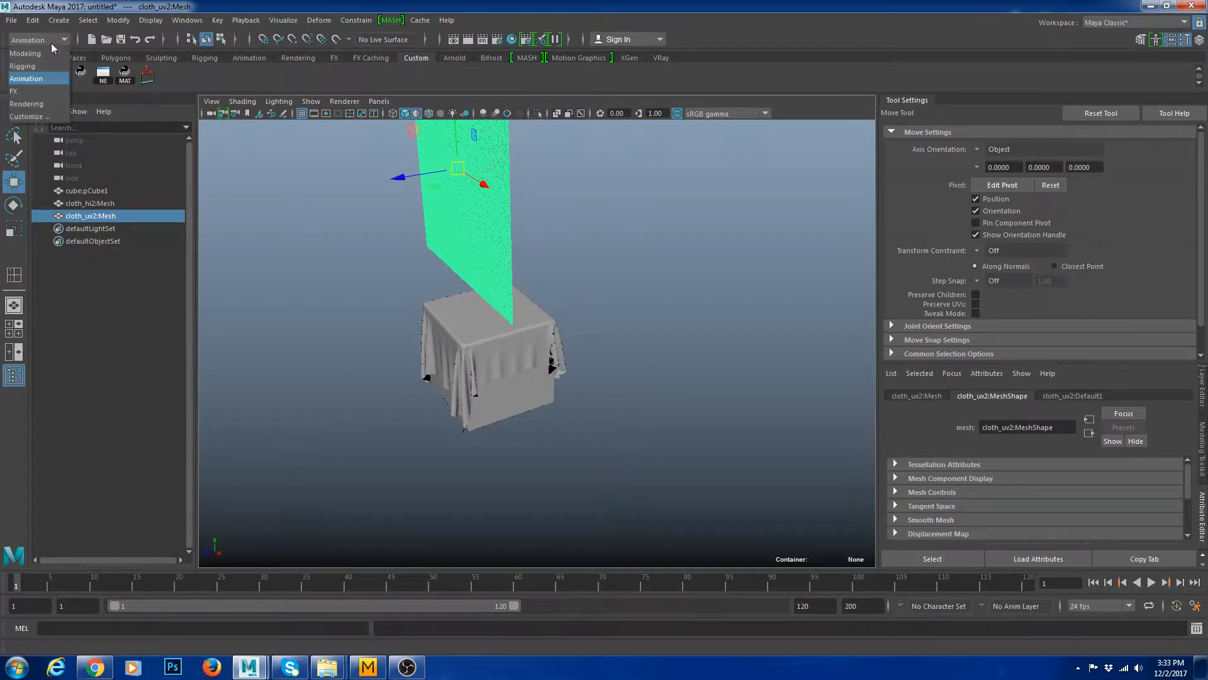
{"action": "left_click", "coordinate": [31, 51]}
{"action": "left_click", "coordinate": [485, 21]}
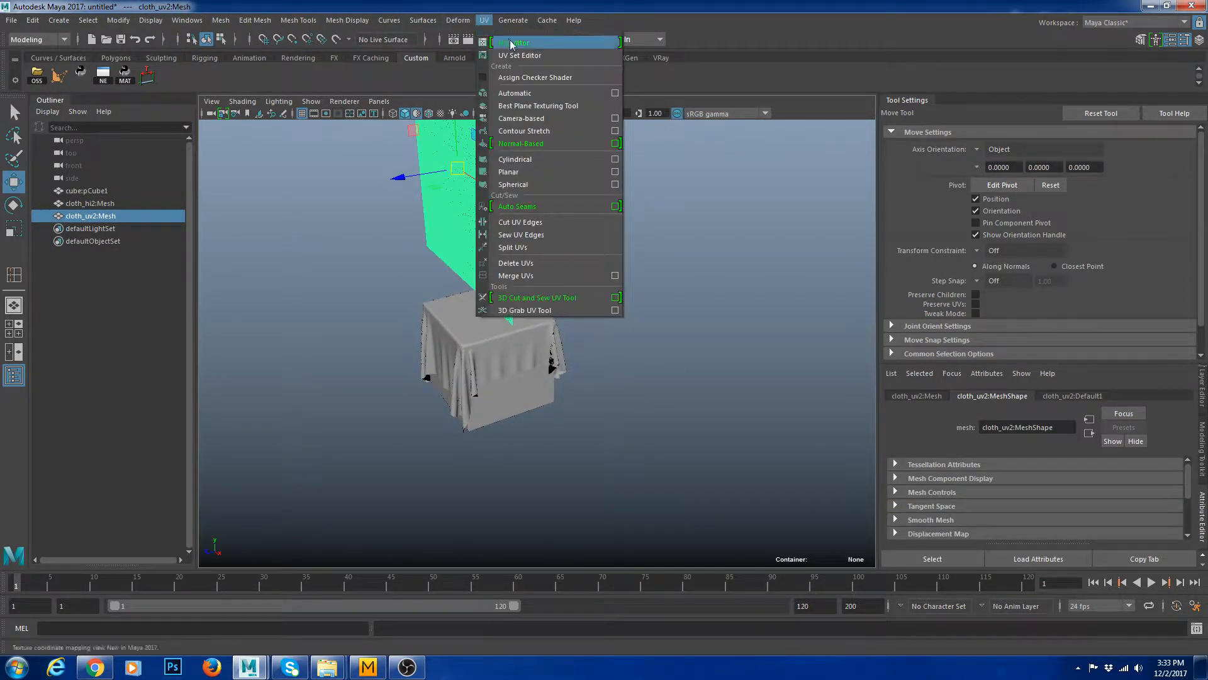
{"action": "left_click", "coordinate": [507, 45]}
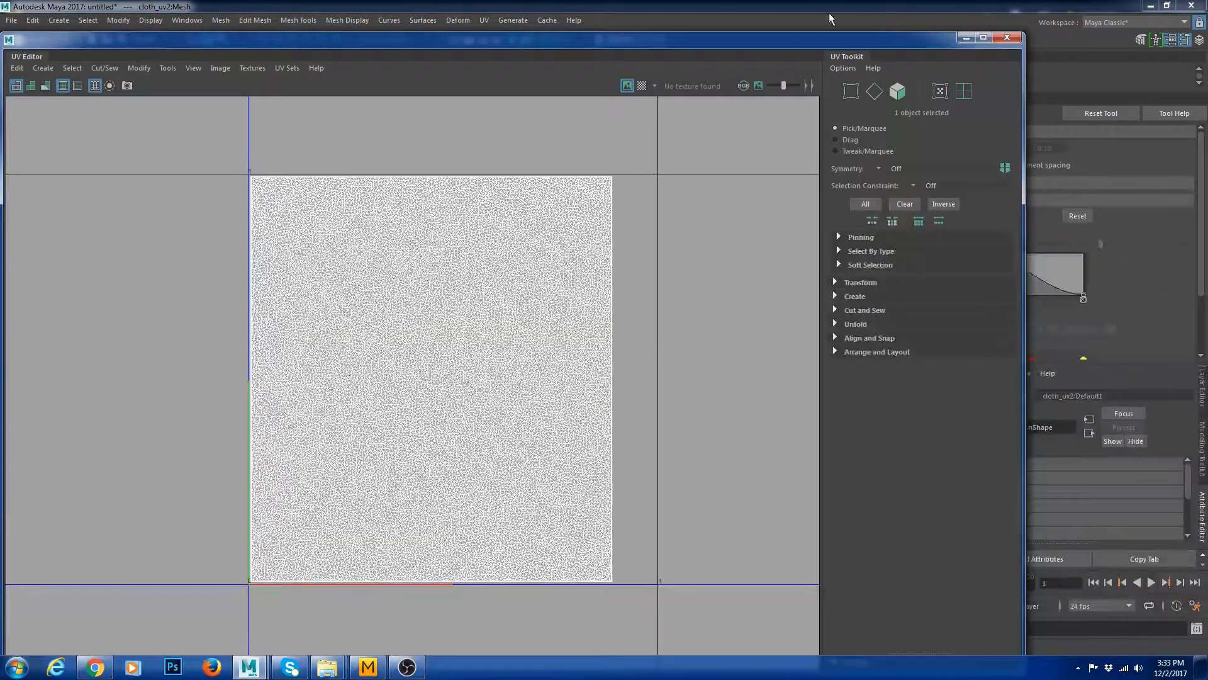
{"action": "left_click_drag", "start_coordinate": [793, 40], "coordinate": [797, 403]}
{"action": "left_click", "coordinate": [560, 342]}
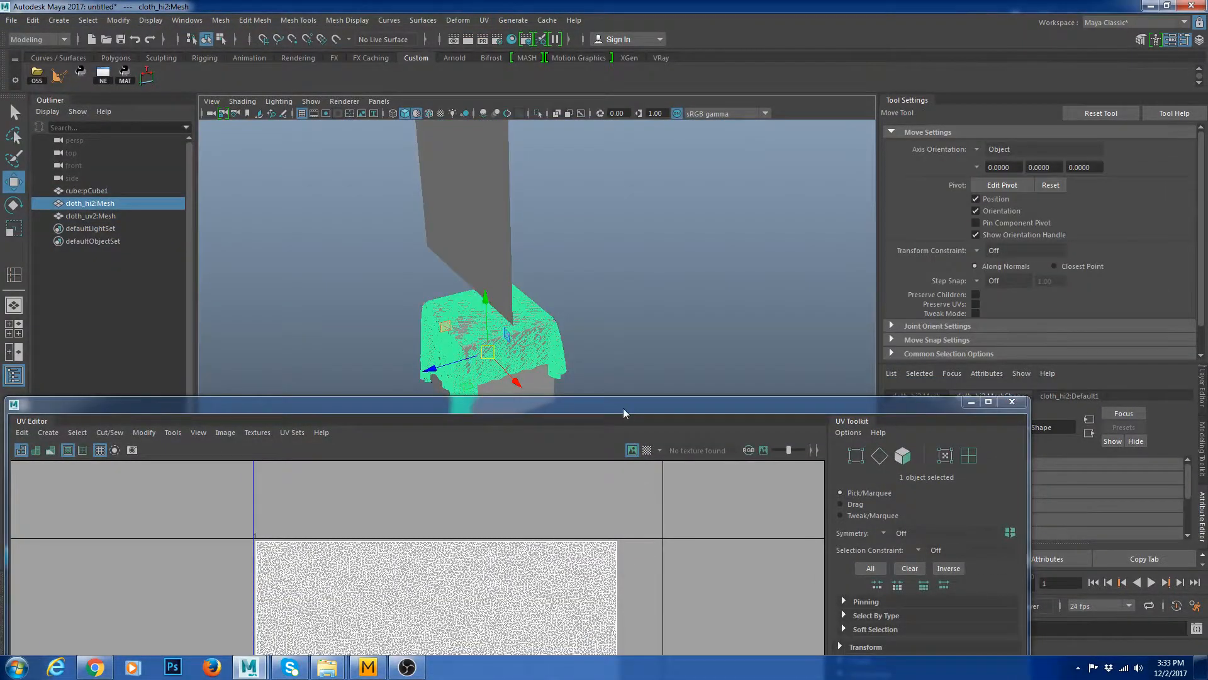
{"action": "left_click_drag", "start_coordinate": [624, 408], "coordinate": [631, 57]}
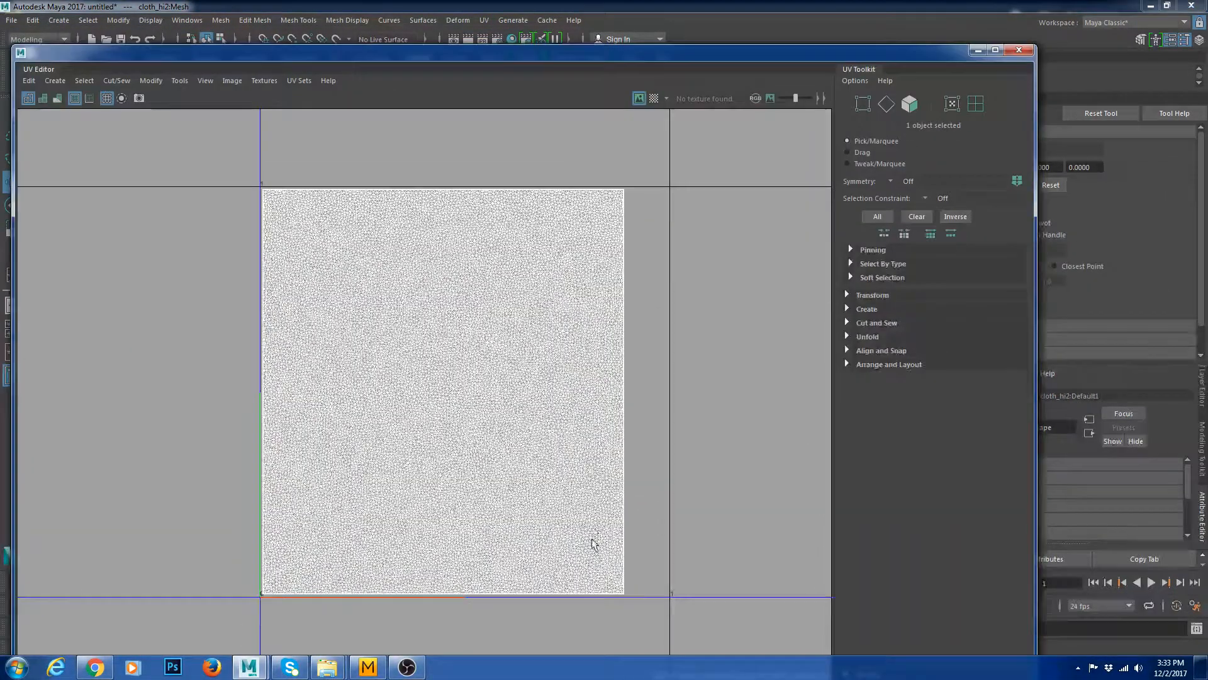
{"action": "left_click", "coordinate": [1026, 55]}
- Examine the flat cloth and the draped cloth from several angles to compare their shapes
{"action": "left_click_drag", "start_coordinate": [680, 348], "coordinate": [741, 387], "text": "alt"}
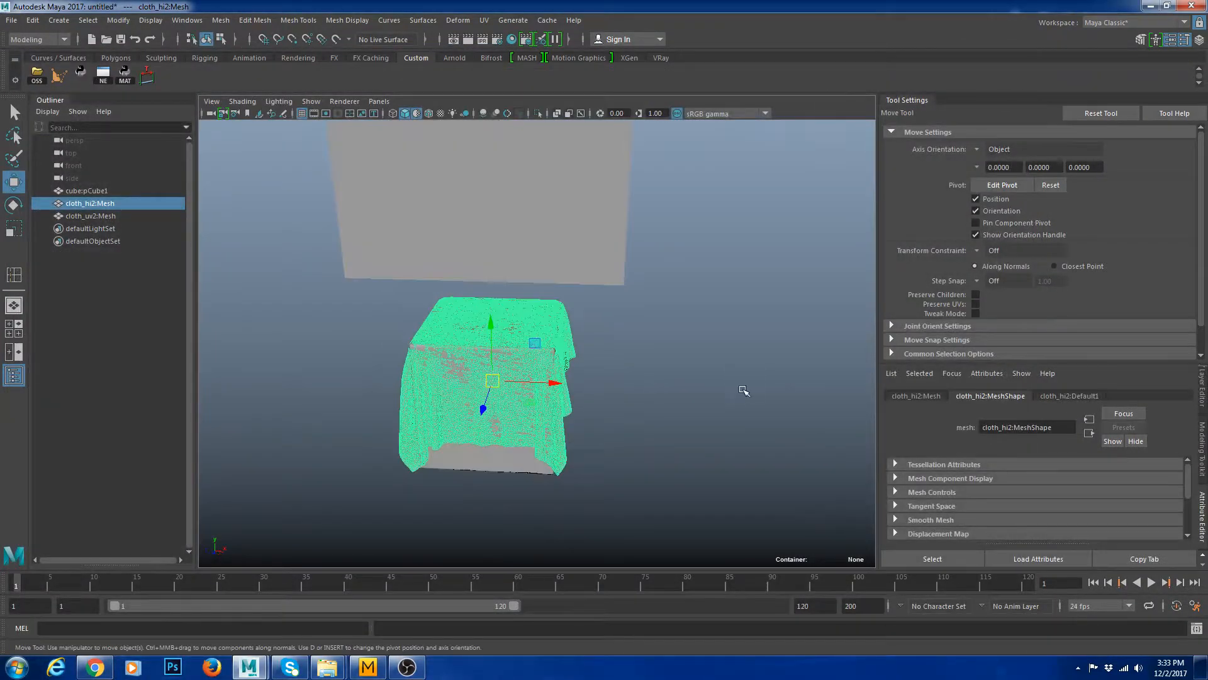
{"action": "left_click", "coordinate": [607, 197]}
{"action": "left_click_drag", "start_coordinate": [607, 197], "coordinate": [521, 236], "text": "alt"}
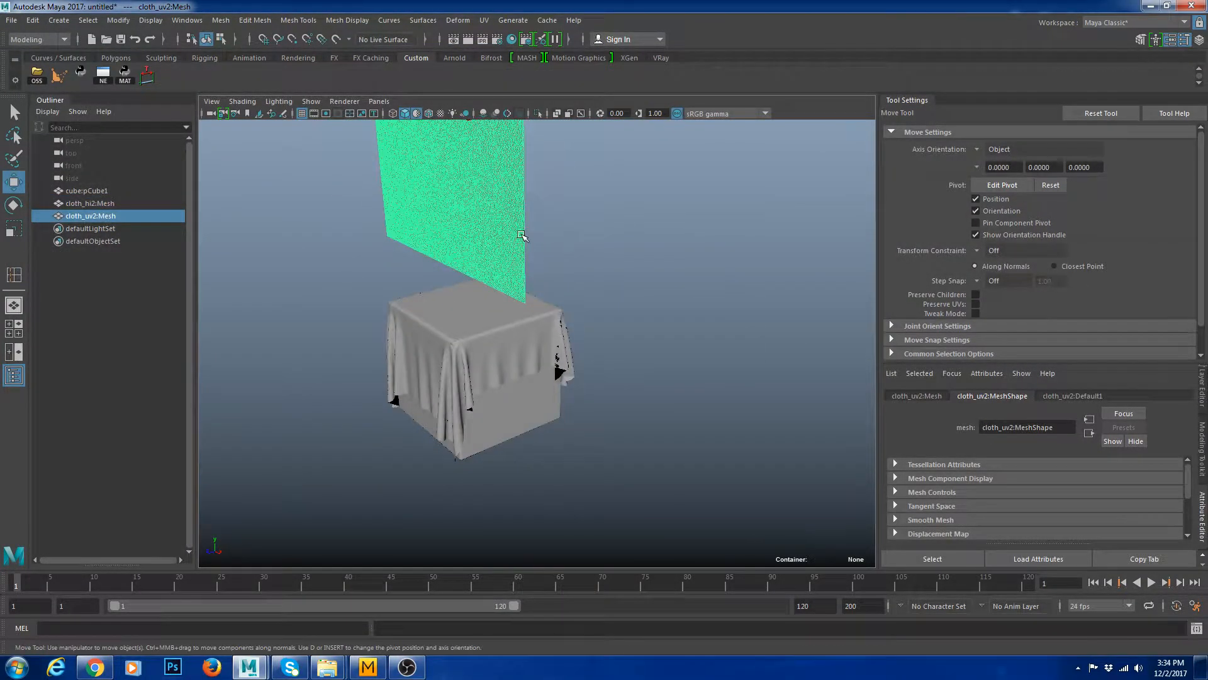
{"action": "left_click_drag", "start_coordinate": [634, 342], "coordinate": [702, 358], "text": "alt"}
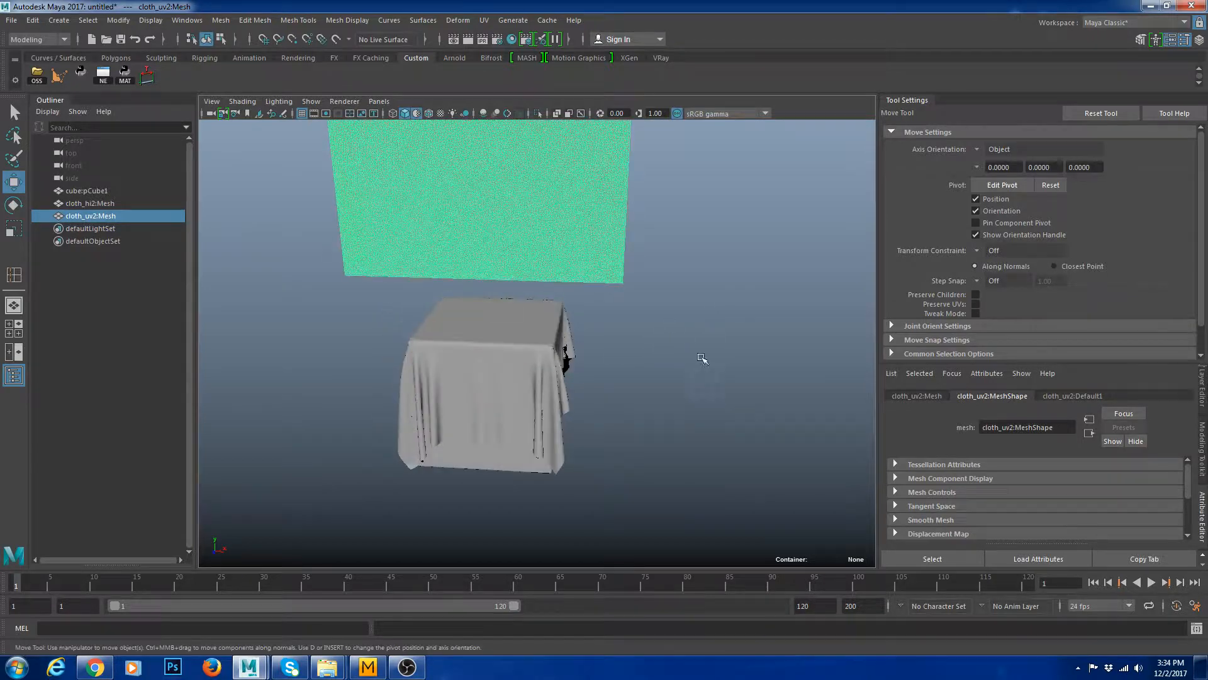
{"action": "left_click_drag", "start_coordinate": [620, 231], "coordinate": [633, 314], "text": "alt"}
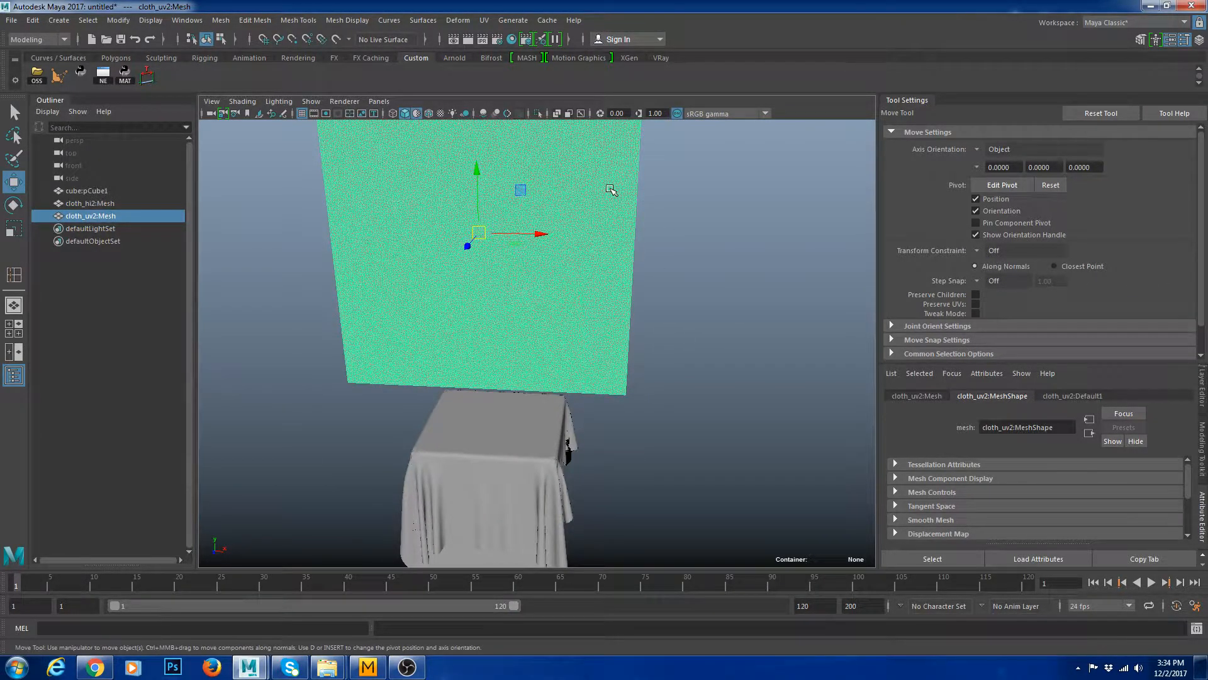
{"action": "left_click_drag", "start_coordinate": [673, 193], "coordinate": [623, 244], "text": "alt"}
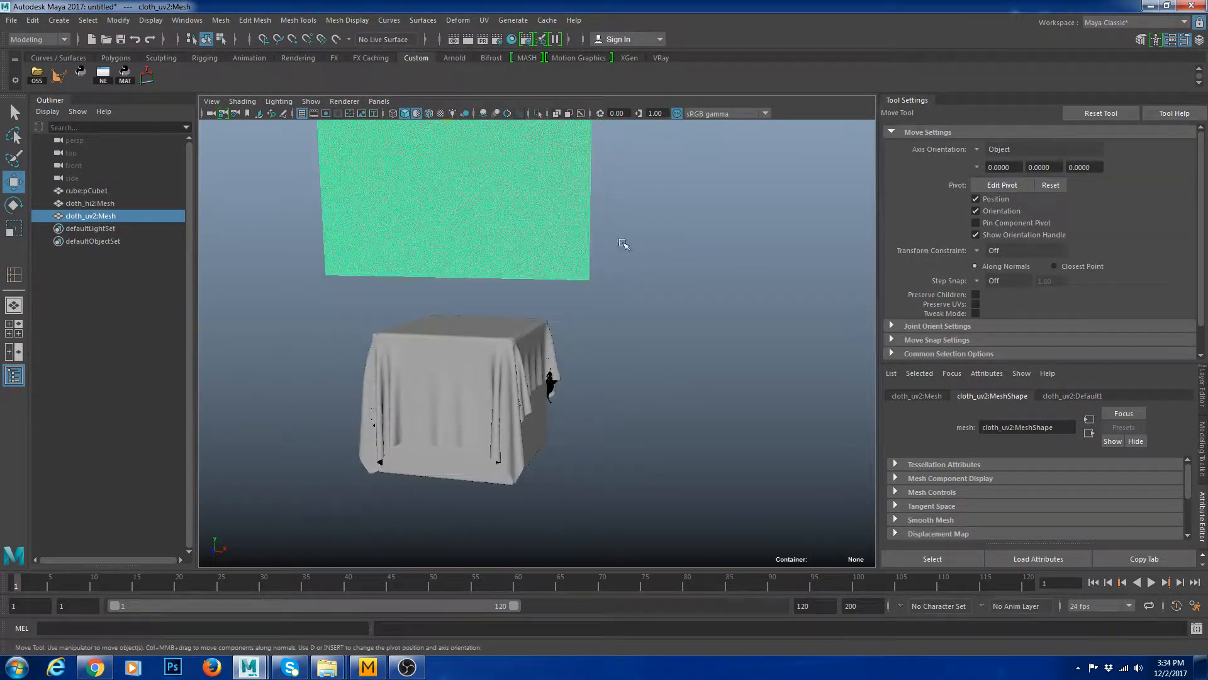
{"action": "left_click", "coordinate": [674, 322]}
{"action": "left_click_drag", "start_coordinate": [674, 322], "coordinate": [553, 376], "text": "alt"}
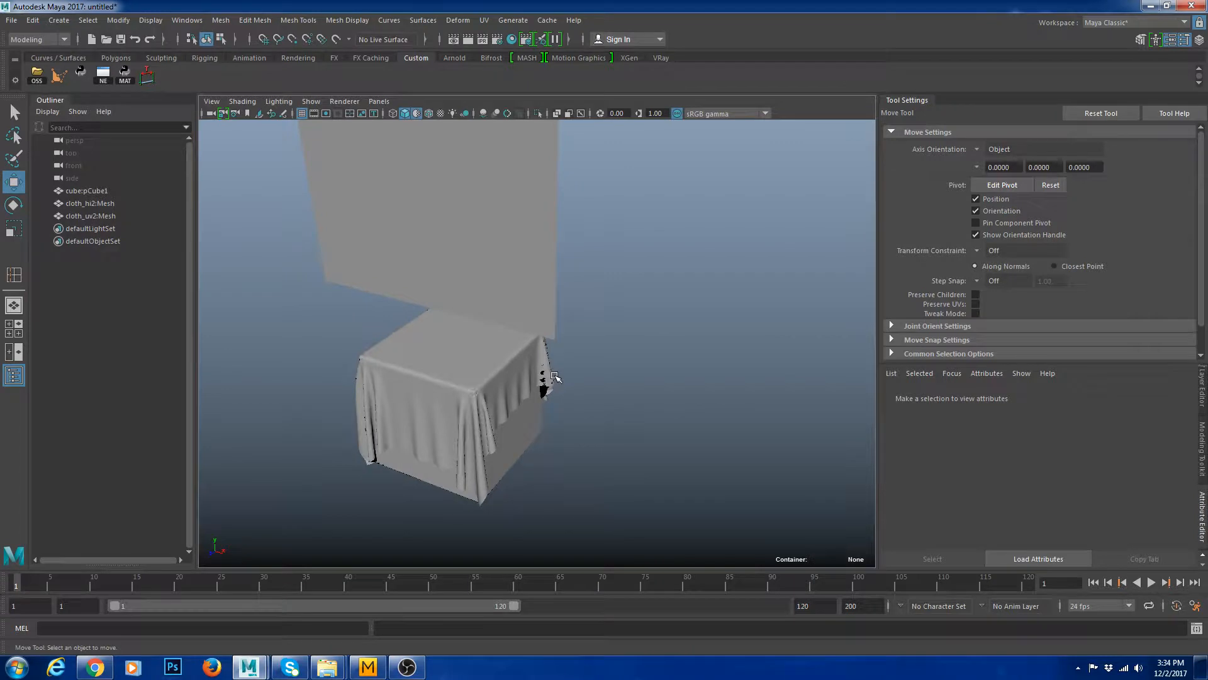
- Select the draped cloth first and add the flat cloth to the selection last
{"action": "left_click", "coordinate": [545, 262]}
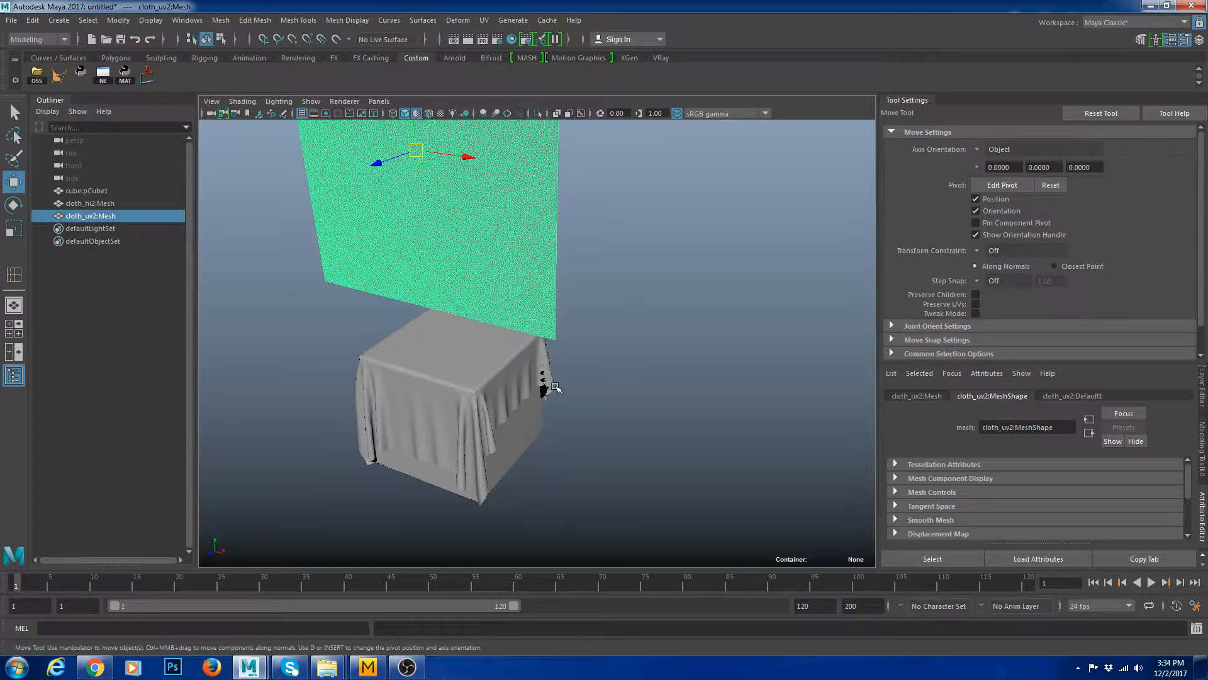
{"action": "left_click", "coordinate": [551, 376]}
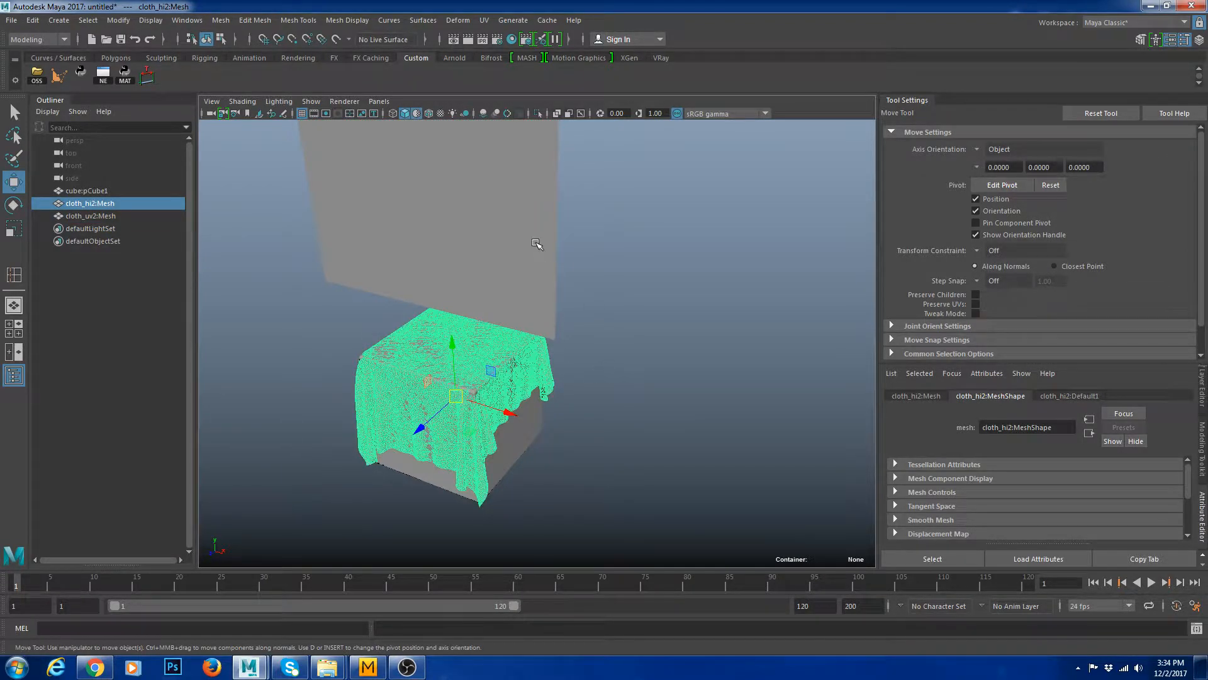
{"action": "left_click", "coordinate": [537, 245]}
{"action": "left_click", "coordinate": [642, 356]}
{"action": "left_click", "coordinate": [555, 379]}
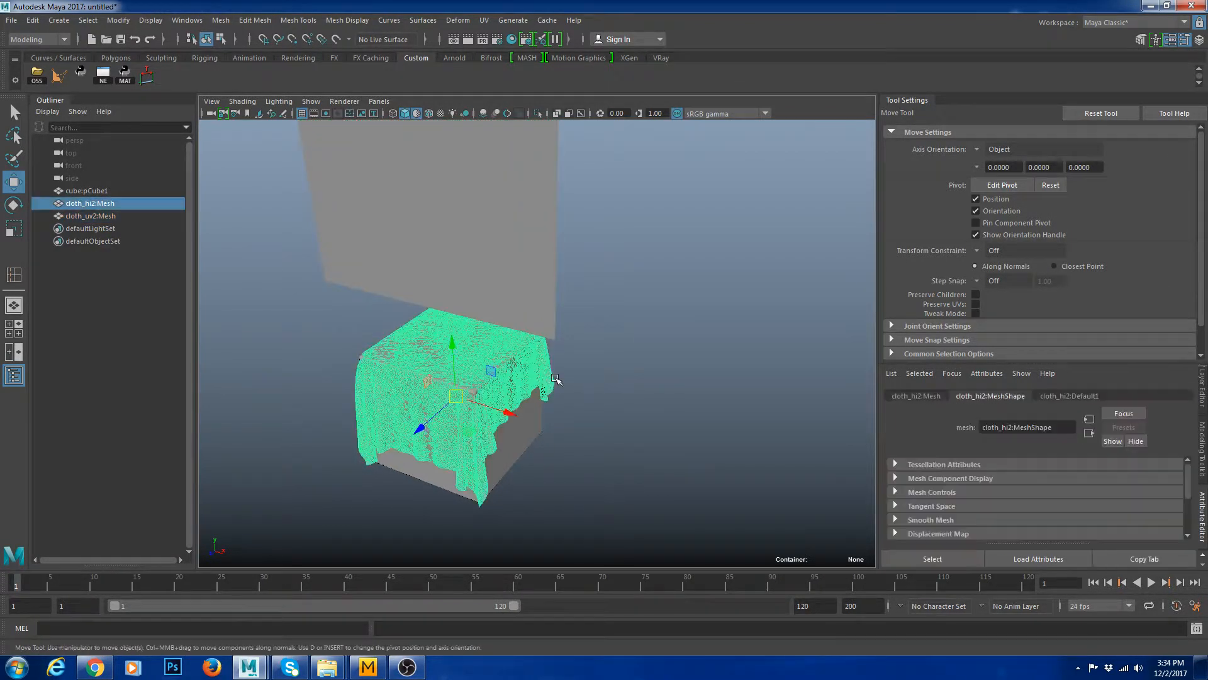
{"action": "left_click", "coordinate": [547, 314], "text": "shift"}
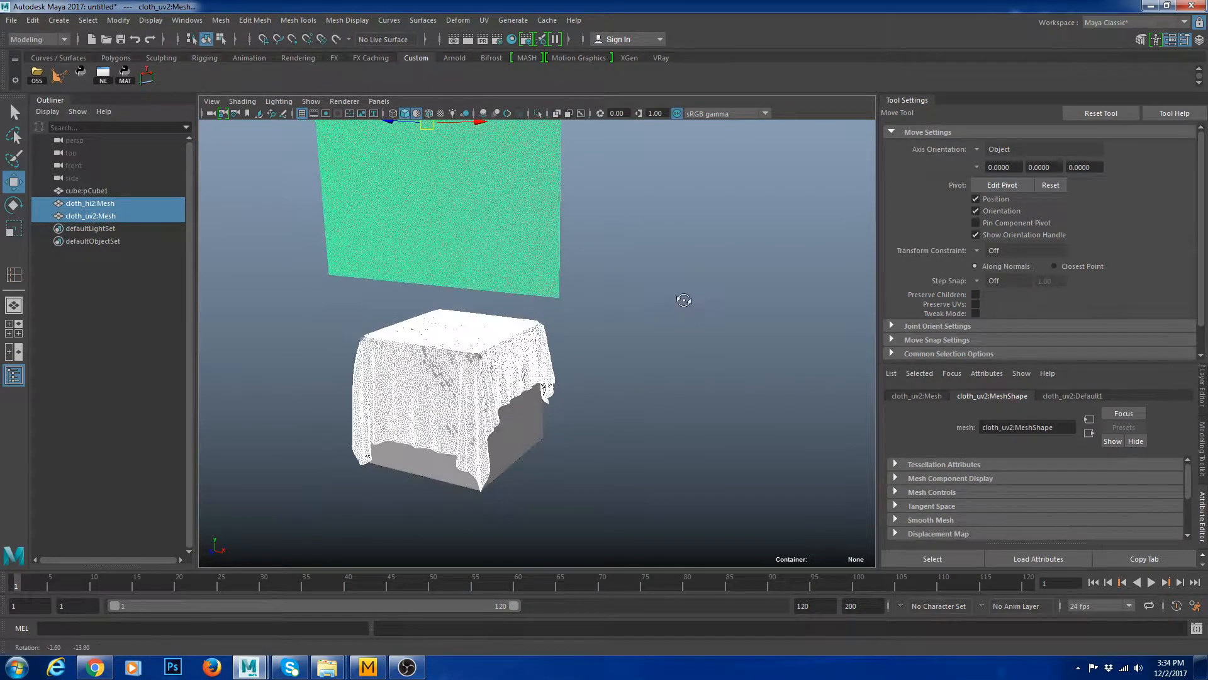
{"action": "left_click", "coordinate": [38, 40]}
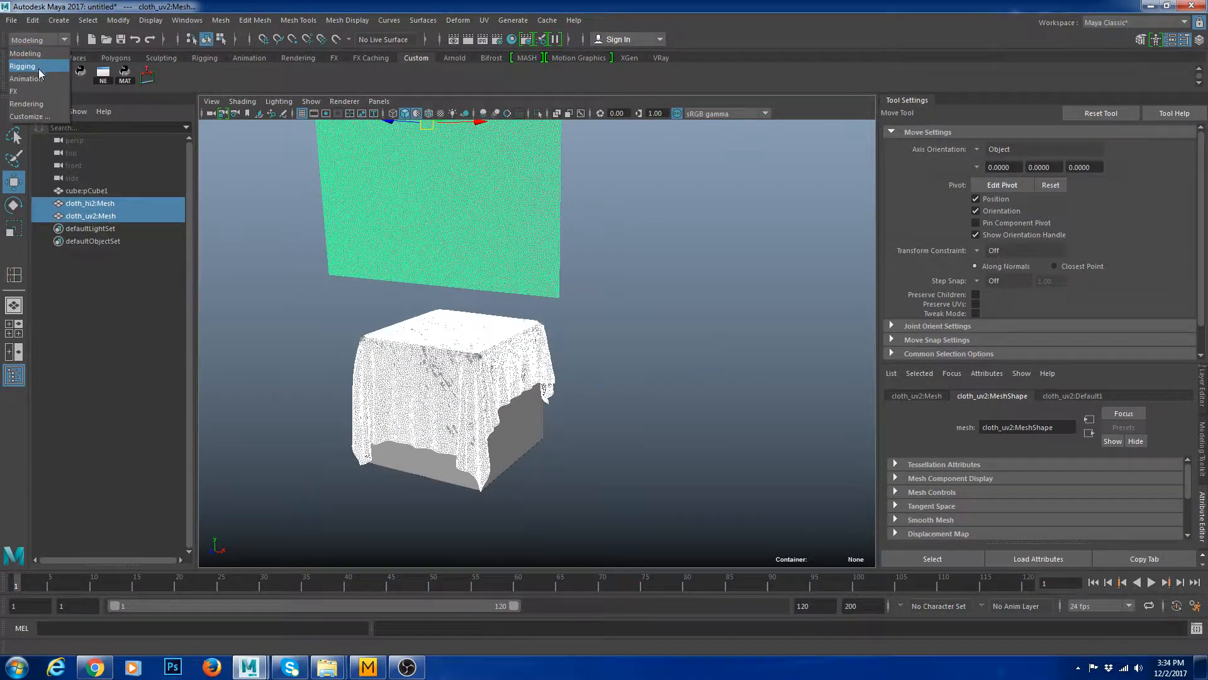
{"action": "left_click", "coordinate": [39, 67]}
{"action": "left_click", "coordinate": [47, 68]}
{"action": "left_click", "coordinate": [45, 74]}
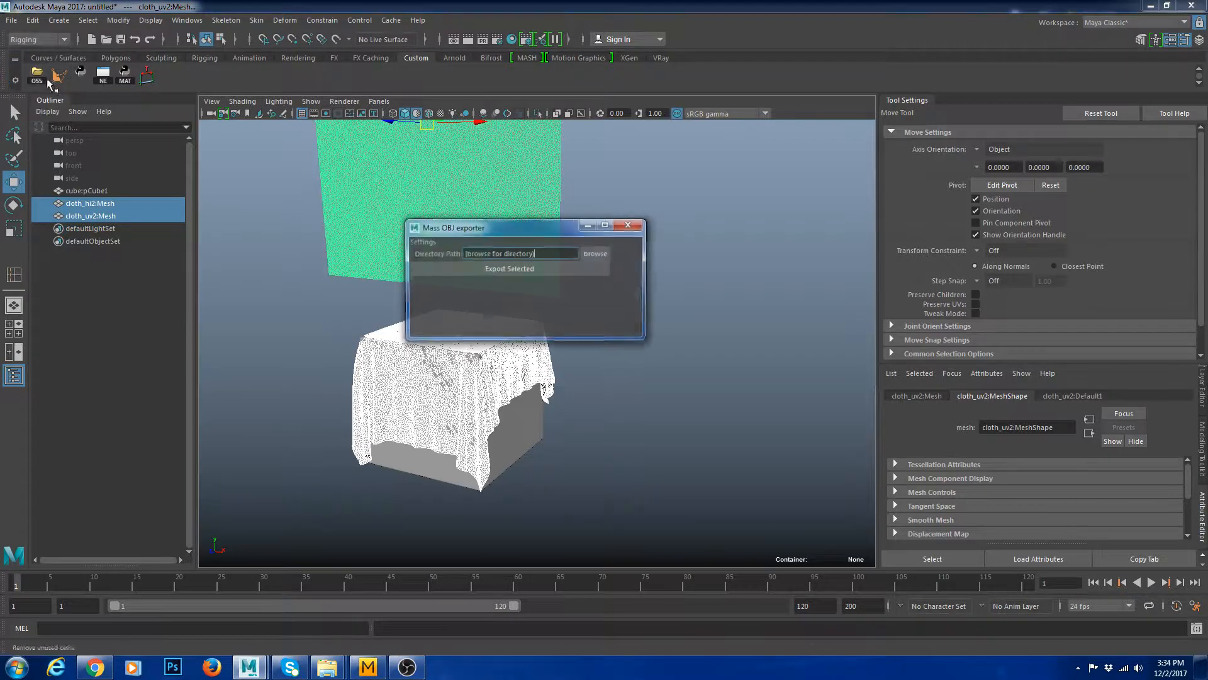
{"action": "left_click", "coordinate": [637, 223]}
- Create a blend shape on the flat cloth with the draped cloth as its target, using the Animation menu set
{"action": "left_click", "coordinate": [38, 39]}
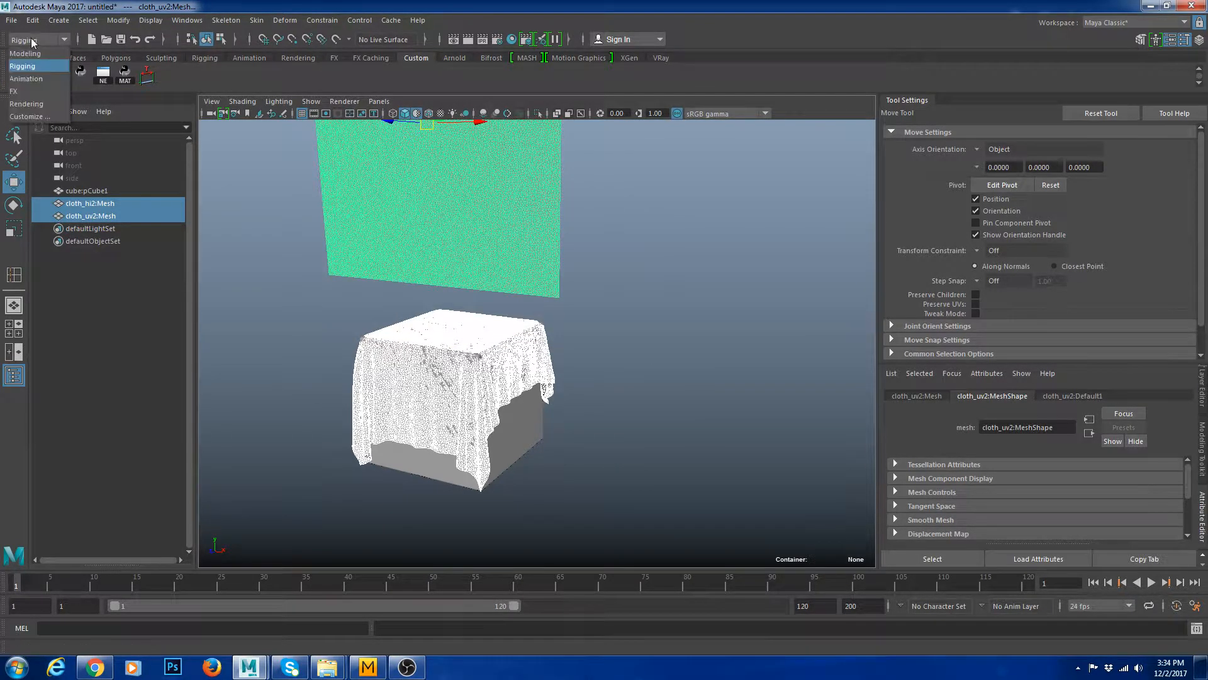
{"action": "left_click", "coordinate": [38, 80]}
{"action": "left_click", "coordinate": [328, 21]}
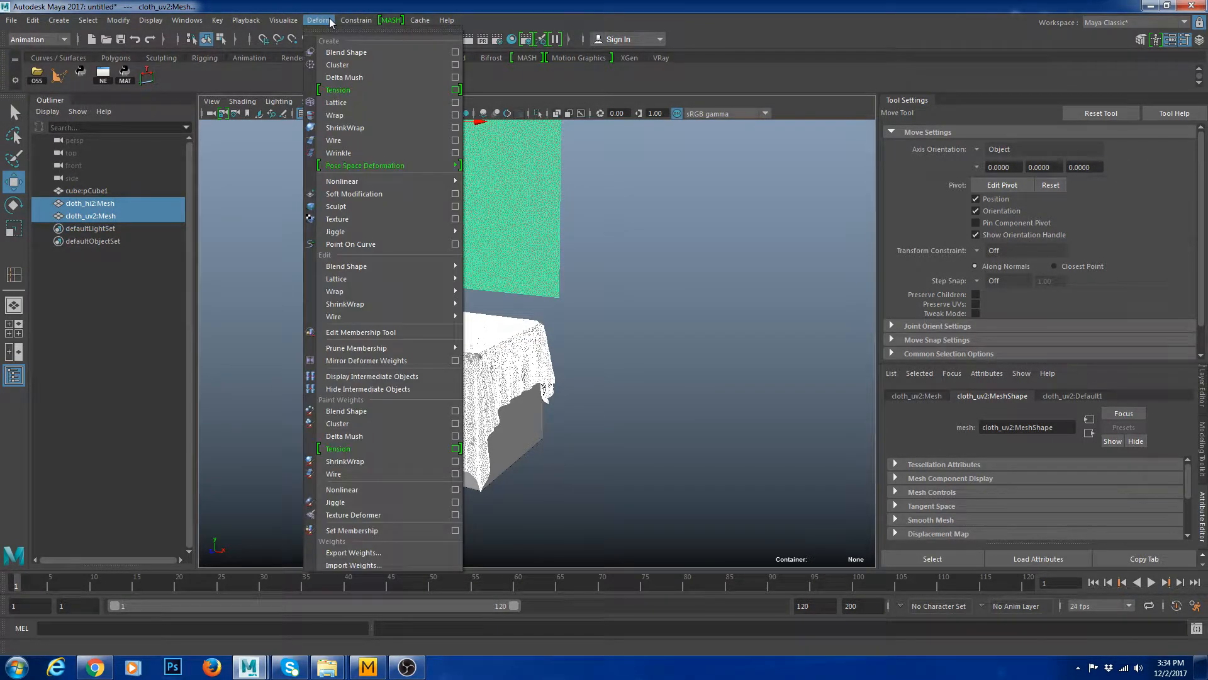
{"action": "left_click", "coordinate": [353, 53]}
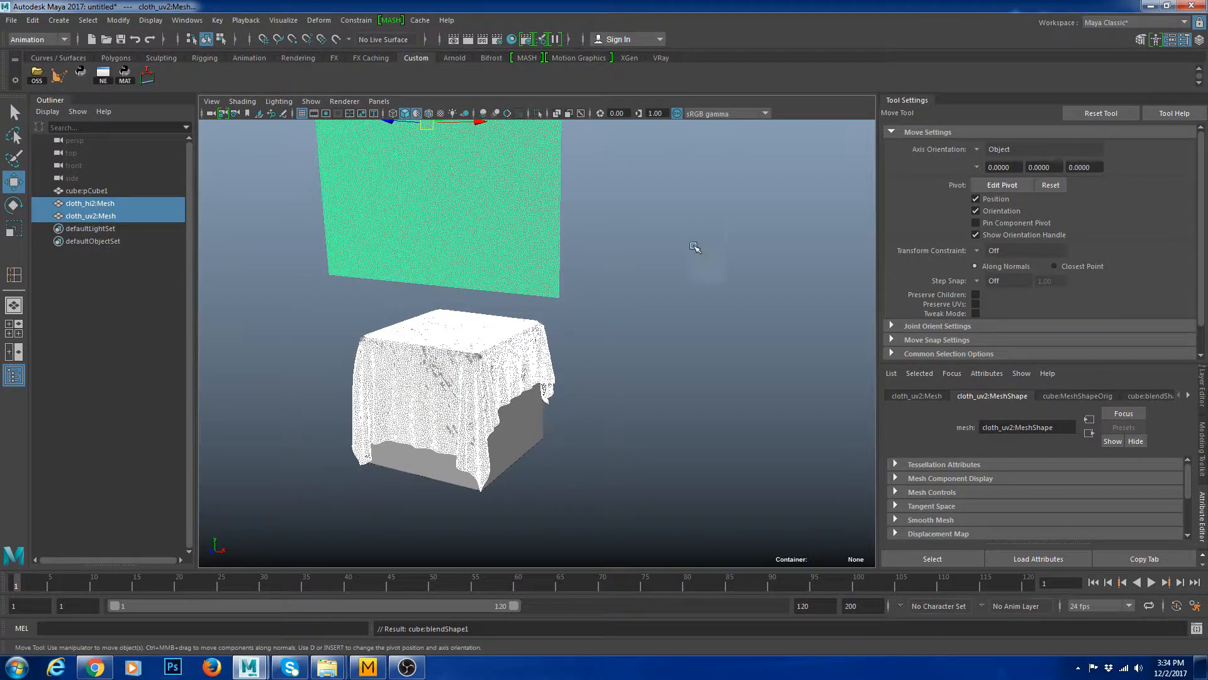
{"action": "right_click_drag", "start_coordinate": [662, 263], "coordinate": [607, 261]}
{"action": "key", "text": "ctrl+z"}
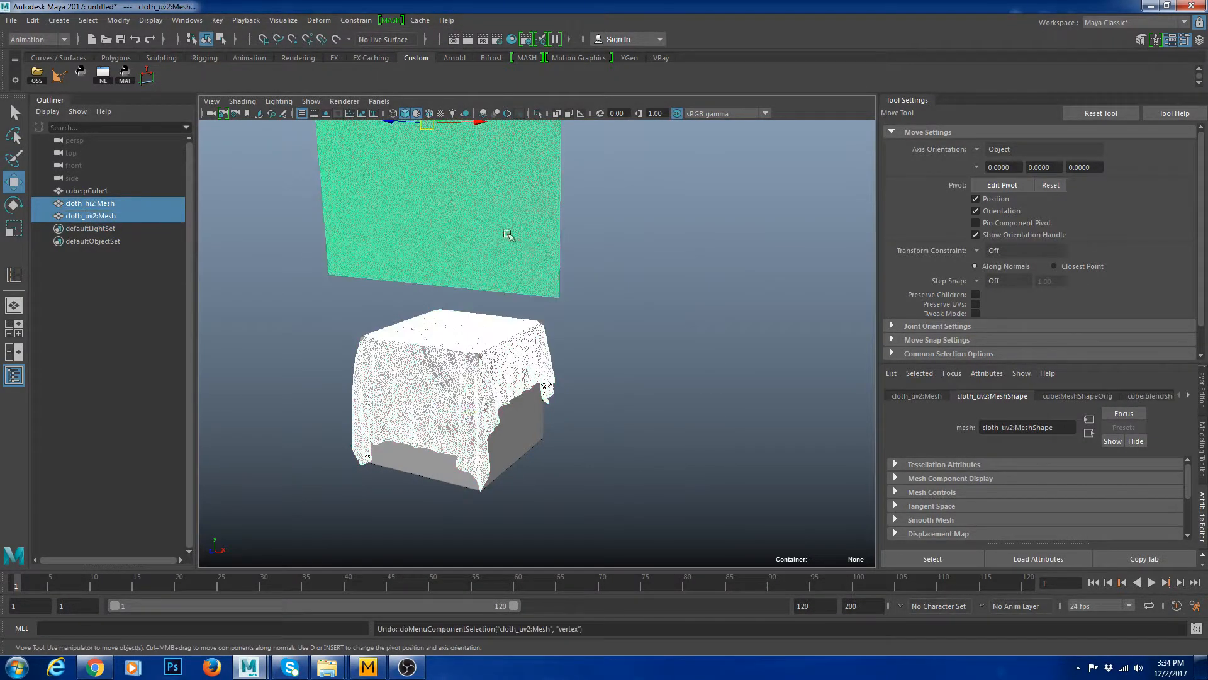
- Set the Mesh weight of the flat cloth's blend shape to 1 and deselect everything
{"action": "left_click", "coordinate": [1187, 396]}
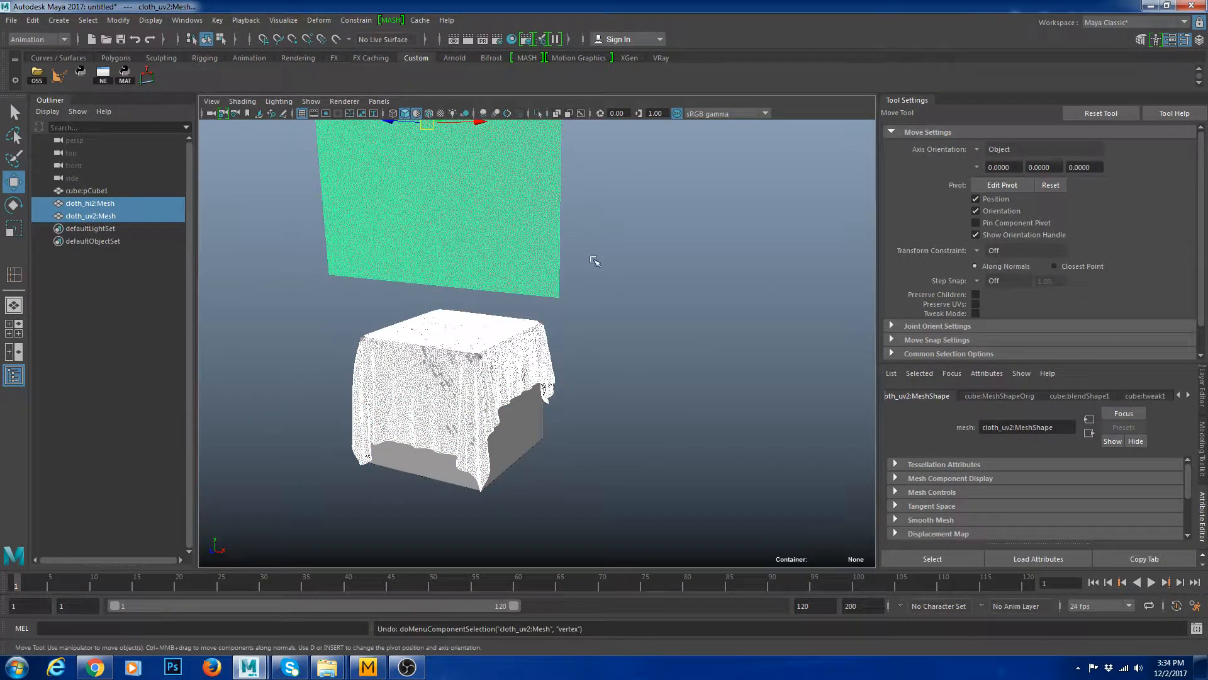
{"action": "left_click", "coordinate": [1079, 396]}
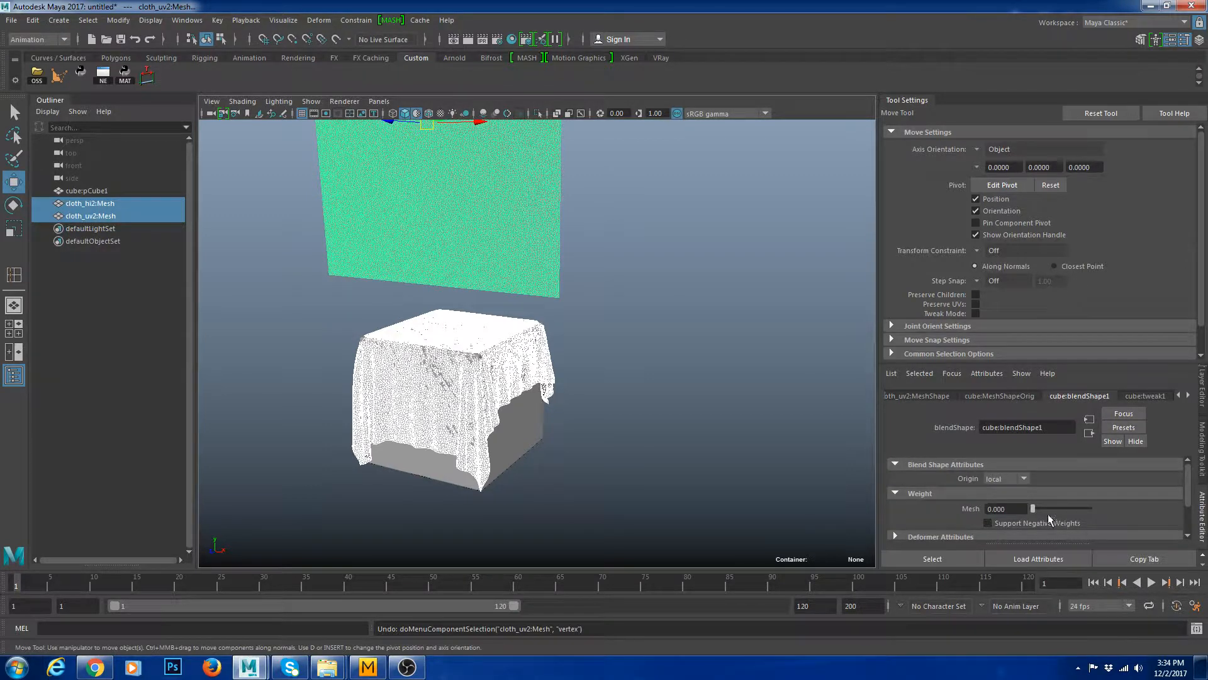
{"action": "left_click_drag", "start_coordinate": [1033, 508], "coordinate": [1101, 516]}
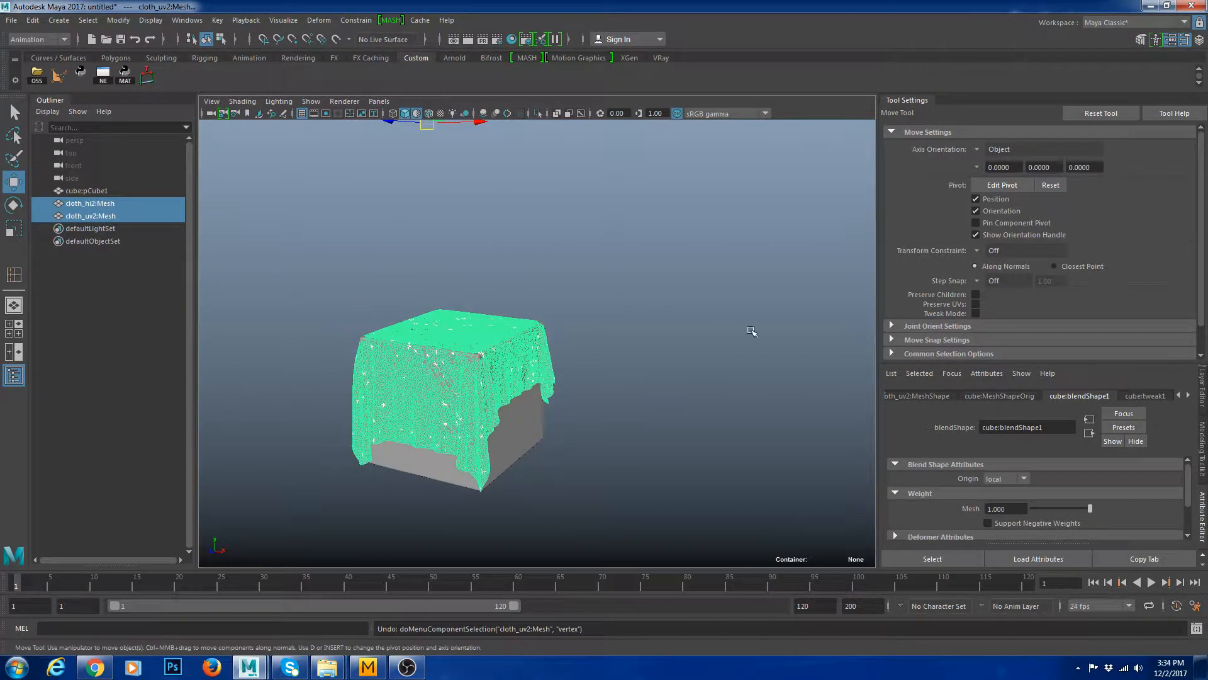
{"action": "key", "text": "ctrl+z"}
{"action": "left_click", "coordinate": [733, 351]}
- Return the cube to object mode, then hide it and the original draped cloth, cloth_hi2:Mesh
{"action": "right_click_drag", "start_coordinate": [502, 439], "coordinate": [550, 367]}
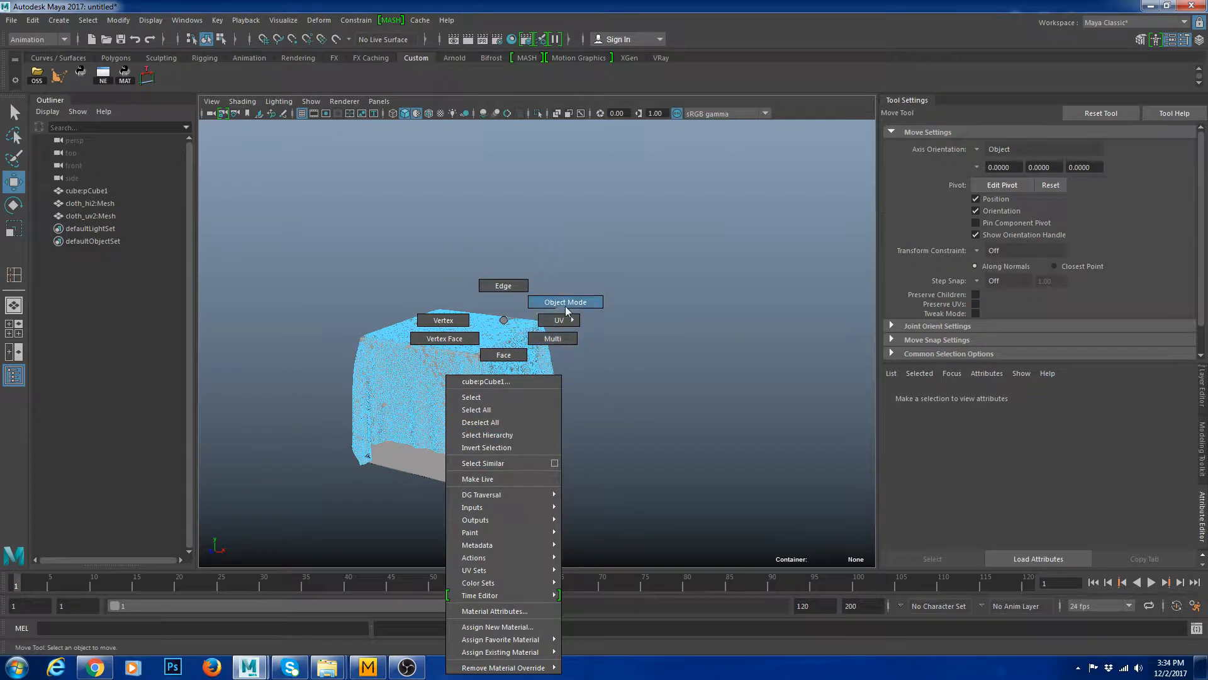
{"action": "right_click_drag", "start_coordinate": [568, 309], "coordinate": [569, 309]}
{"action": "key", "text": "ctrl+h"}
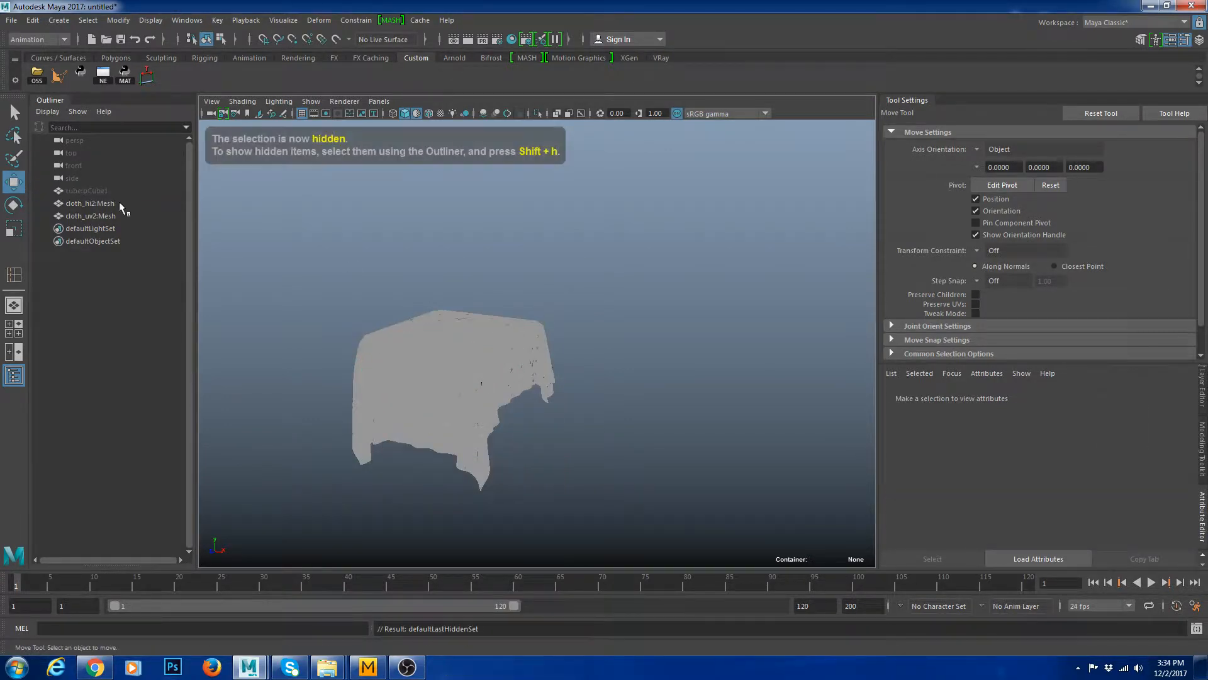
{"action": "left_click", "coordinate": [114, 204]}
{"action": "scroll", "coordinate": [647, 370], "scroll_direction": "up", "scroll_amount": 3}
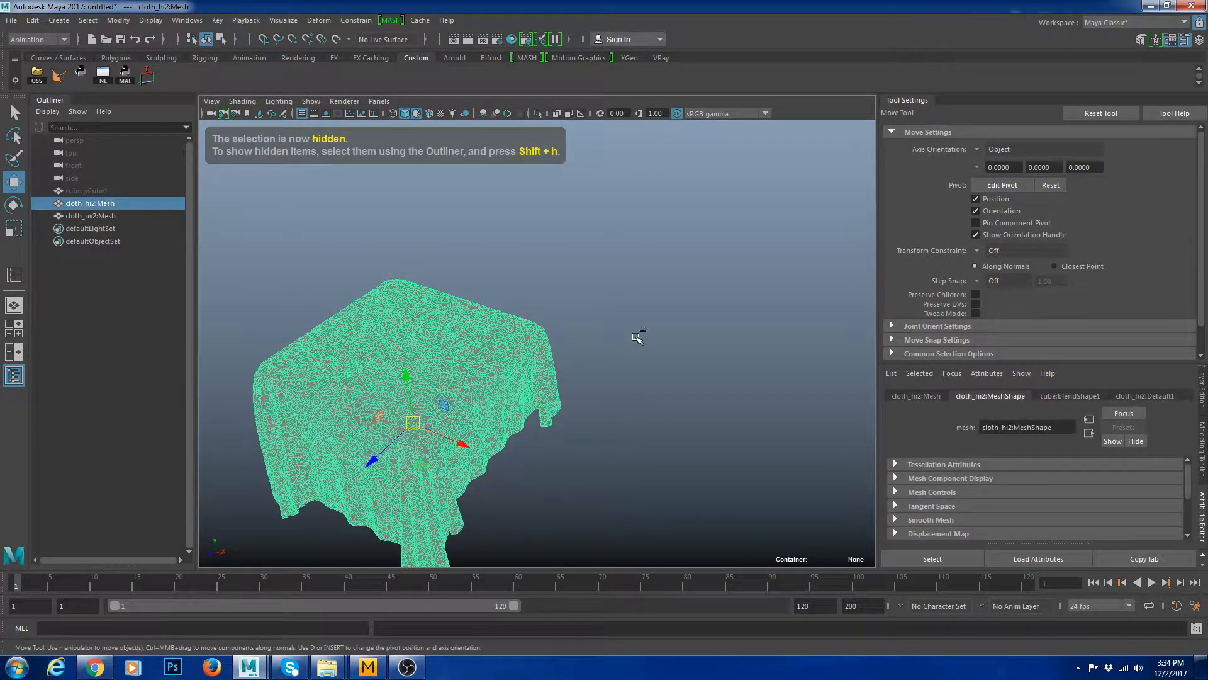
{"action": "key", "text": "ctrl+h"}
- Examine the remaining blended cloth from several angles and distances, both selected and deselected
{"action": "left_click", "coordinate": [542, 374]}
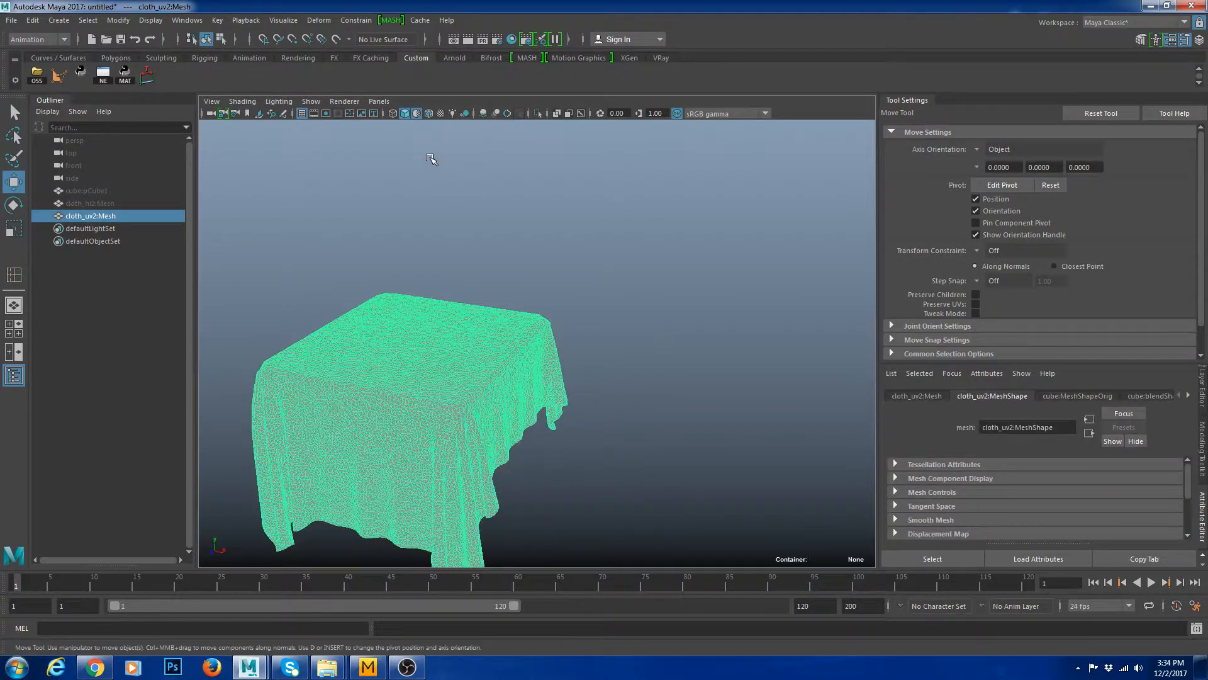
{"action": "left_click_drag", "start_coordinate": [430, 158], "coordinate": [504, 197], "text": "alt"}
{"action": "left_click", "coordinate": [730, 388]}
{"action": "left_click_drag", "start_coordinate": [730, 388], "coordinate": [611, 337], "text": "alt"}
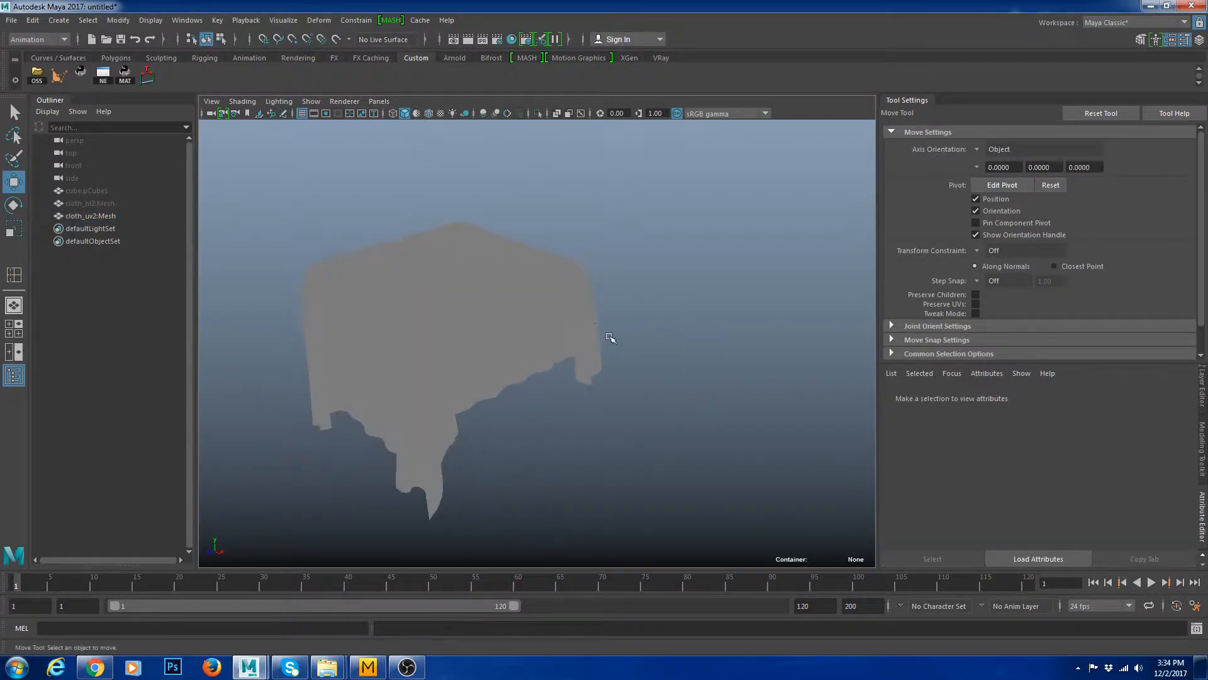
{"action": "left_click", "coordinate": [540, 257]}
{"action": "mouse_move", "coordinate": [540, 255]}
{"action": "right_mouse_down"}
{"action": "mouse_move", "coordinate": [592, 575]}
{"action": "mouse_move", "coordinate": [601, 590]}
{"action": "mouse_move", "coordinate": [628, 577]}
{"action": "right_mouse_up"}
{"action": "left_click", "coordinate": [669, 440]}
{"action": "right_click_drag", "start_coordinate": [440, 418], "coordinate": [513, 419], "text": "alt"}
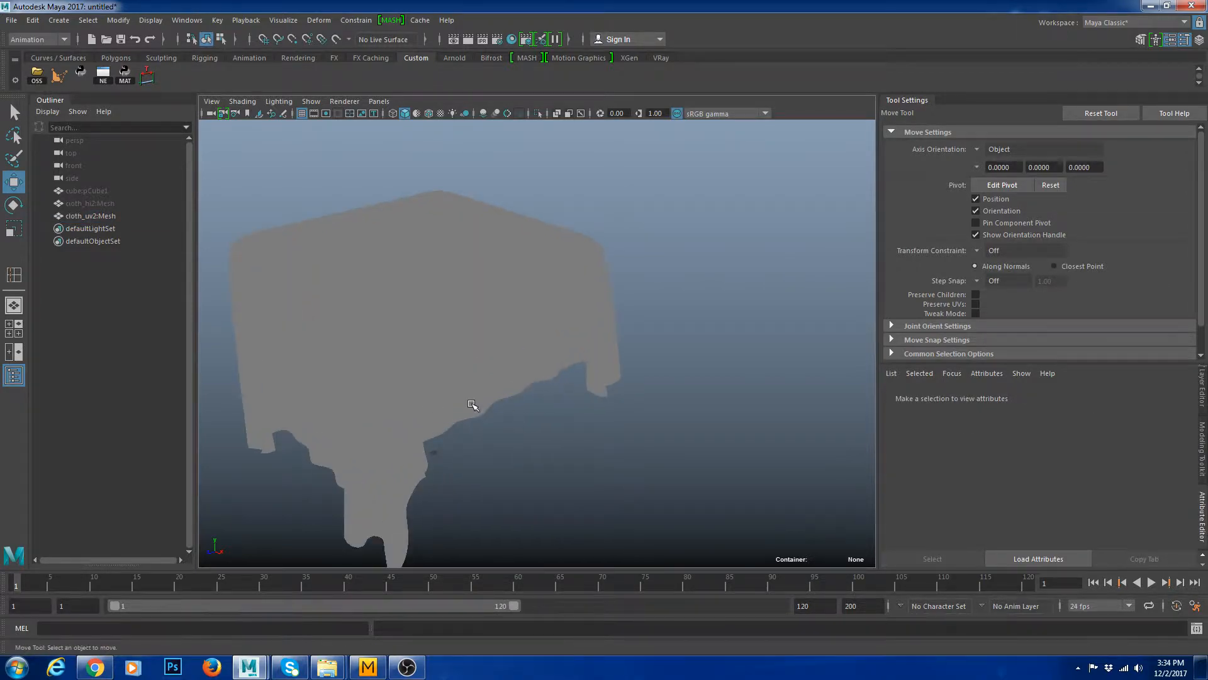
{"action": "left_click", "coordinate": [475, 406]}
{"action": "left_click_drag", "start_coordinate": [477, 407], "coordinate": [615, 388], "text": "alt"}
{"action": "left_click", "coordinate": [587, 448]}
{"action": "left_click_drag", "start_coordinate": [587, 449], "coordinate": [698, 345], "text": "alt"}
{"action": "left_click", "coordinate": [580, 349]}
{"action": "right_click_drag", "start_coordinate": [698, 345], "coordinate": [636, 338], "text": "alt"}
{"action": "left_click_drag", "start_coordinate": [637, 338], "coordinate": [640, 315], "text": "alt"}
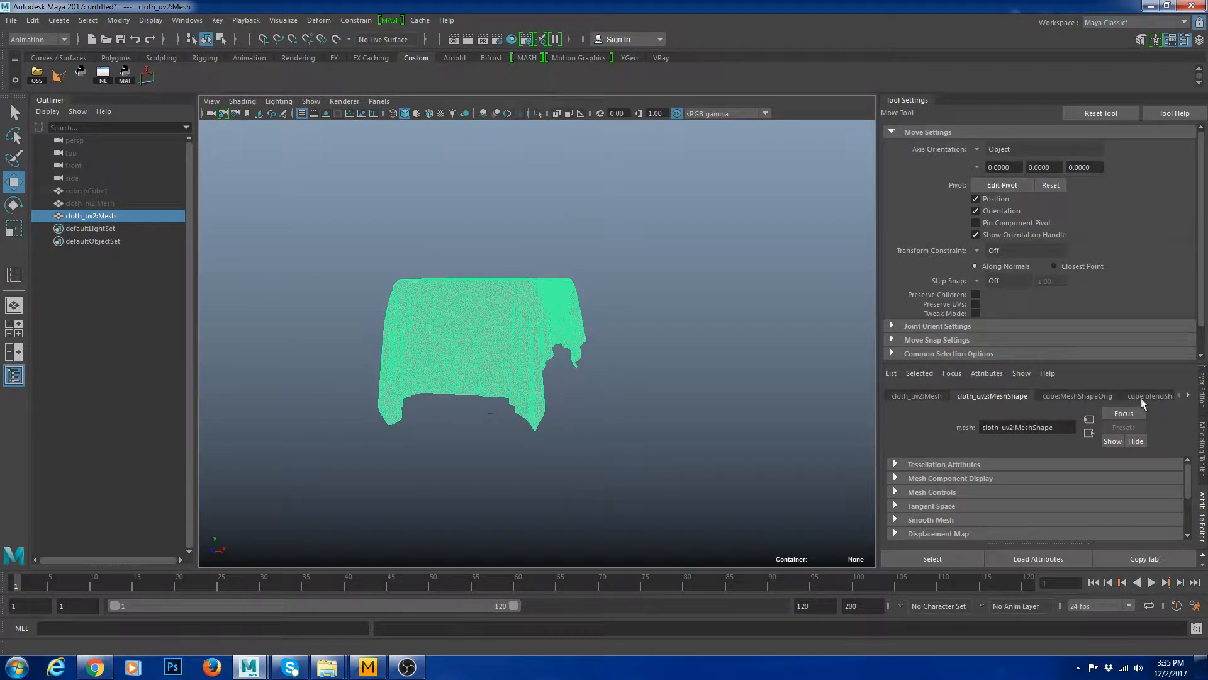
- Set the blend shape's Mesh weight to 0 and inspect the cloth in its flat state
{"action": "left_click", "coordinate": [1143, 396]}
{"action": "left_click_drag", "start_coordinate": [1092, 506], "coordinate": [1016, 506]}
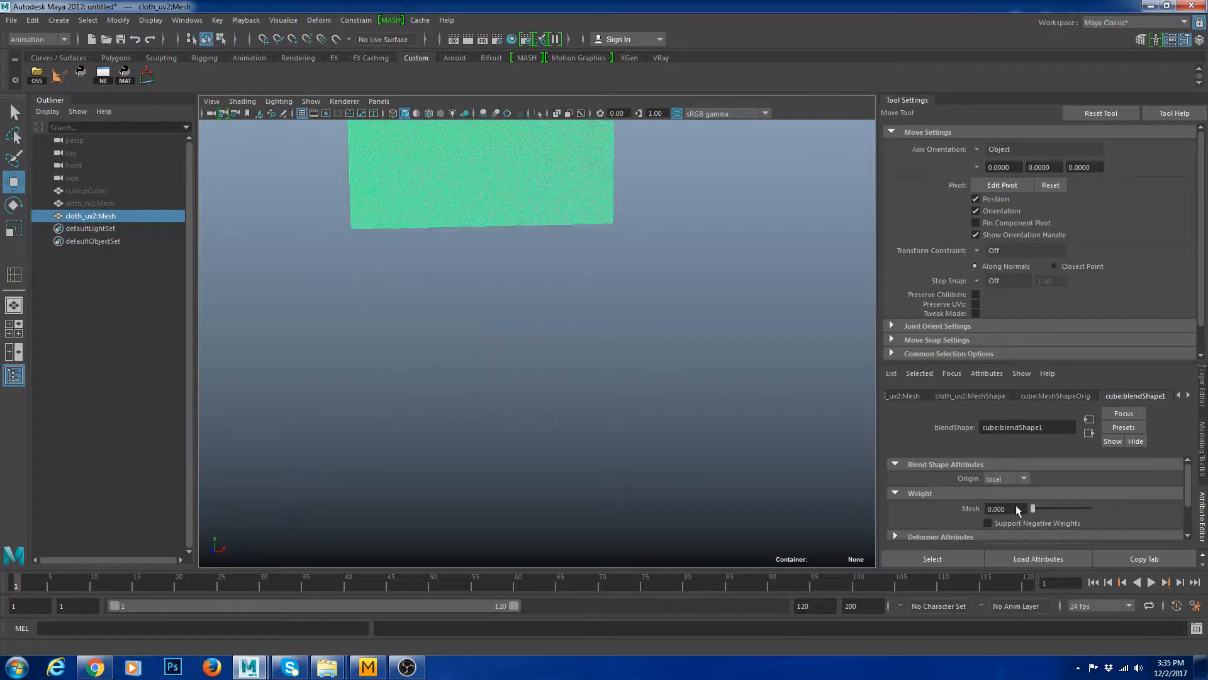
{"action": "left_click", "coordinate": [738, 314]}
{"action": "middle_click_drag", "start_coordinate": [519, 203], "coordinate": [528, 360], "text": "alt"}
{"action": "left_click", "coordinate": [535, 352]}
{"action": "mouse_move", "coordinate": [646, 306]}
{"action": "left_mouse_down", "text": "alt"}
{"action": "mouse_move", "coordinate": [504, 296]}
{"action": "mouse_move", "coordinate": [647, 288]}
{"action": "left_mouse_up", "text": "alt"}
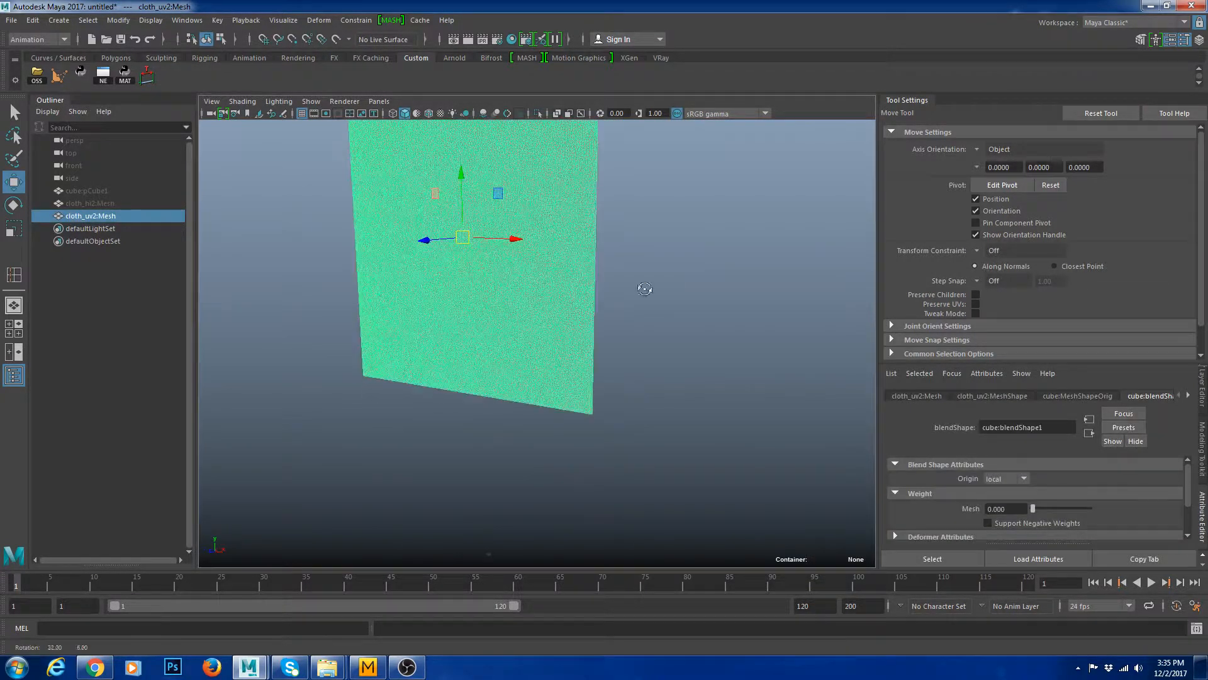
{"action": "scroll", "coordinate": [511, 217], "scroll_direction": "down", "scroll_amount": 2}
{"action": "right_click_drag", "start_coordinate": [511, 212], "coordinate": [620, 540]}
{"action": "left_click", "coordinate": [606, 389]}
{"action": "left_click_drag", "start_coordinate": [607, 387], "coordinate": [535, 381], "text": "alt"}
{"action": "left_click", "coordinate": [617, 336]}
{"action": "left_click", "coordinate": [670, 426]}
{"action": "left_click_drag", "start_coordinate": [671, 426], "coordinate": [606, 353], "text": "alt"}
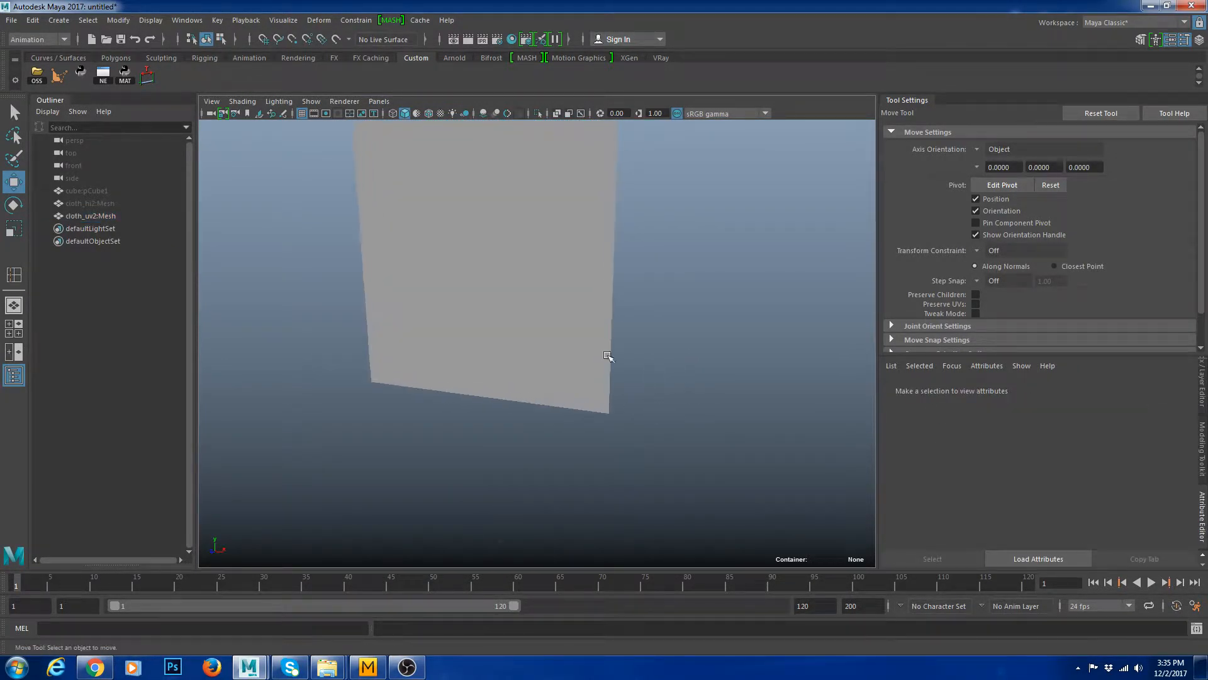
- Test the blend shape on the cloth by raising its Mesh weight to 1 and returning it to 0
{"action": "left_click", "coordinate": [607, 353]}
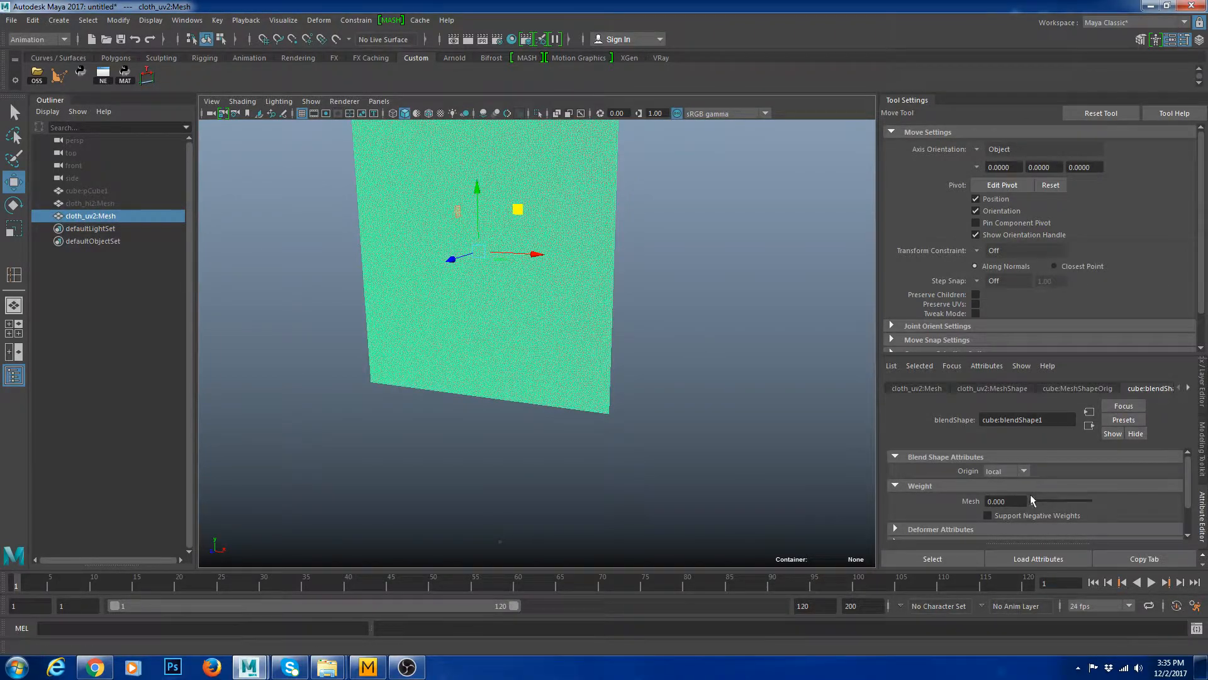
{"action": "left_click_drag", "start_coordinate": [1032, 499], "coordinate": [1091, 501]}
{"action": "left_click", "coordinate": [741, 484]}
{"action": "middle_click_drag", "start_coordinate": [742, 484], "coordinate": [698, 359], "text": "alt"}
{"action": "left_click_drag", "start_coordinate": [698, 359], "coordinate": [554, 350], "text": "alt"}
{"action": "left_click", "coordinate": [554, 350]}
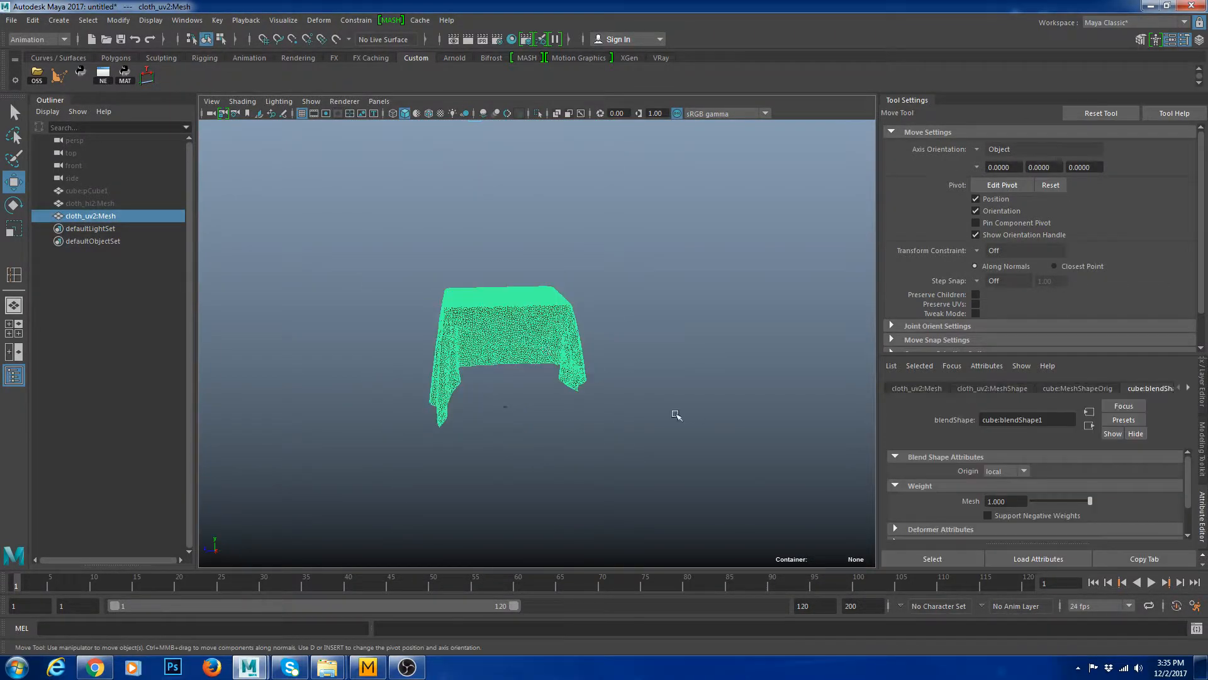
{"action": "left_click_drag", "start_coordinate": [676, 414], "coordinate": [692, 430], "text": "alt"}
{"action": "right_click_drag", "start_coordinate": [629, 397], "coordinate": [667, 404], "text": "alt"}
{"action": "left_click_drag", "start_coordinate": [648, 402], "coordinate": [672, 444], "text": "alt"}
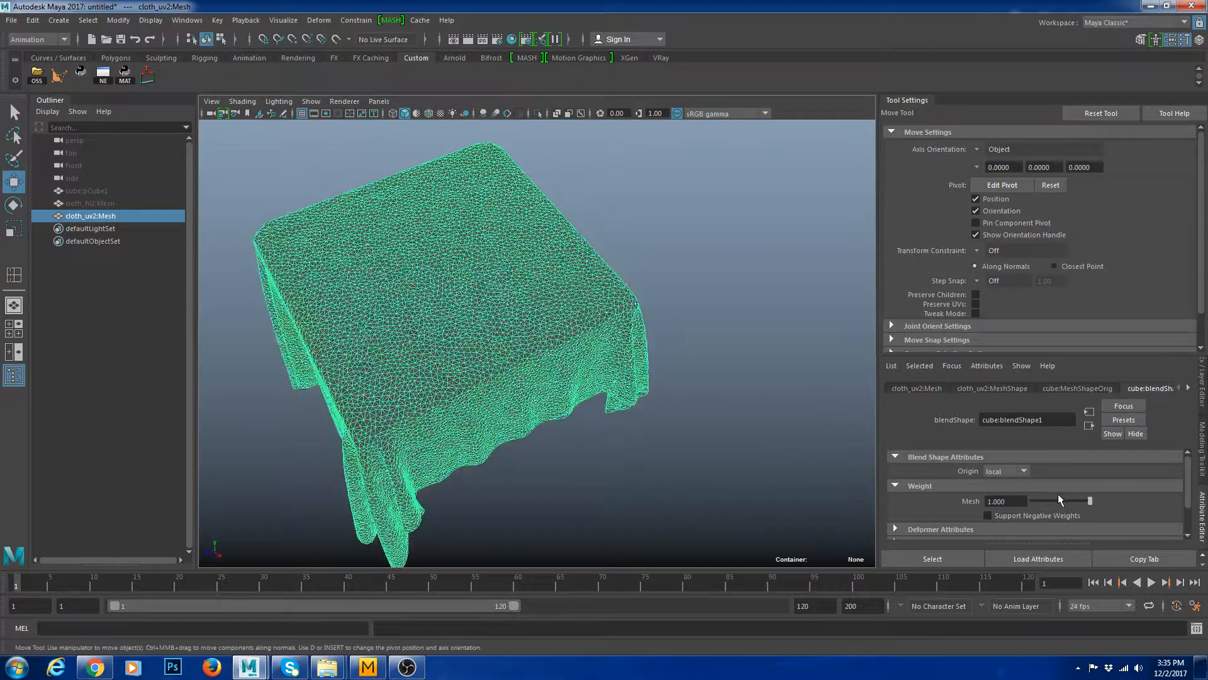
{"action": "left_click_drag", "start_coordinate": [1059, 500], "coordinate": [1029, 501]}
- Switch the viewport renderer to Legacy Default Viewport and frame the whole flat cloth
{"action": "left_click", "coordinate": [344, 101]}
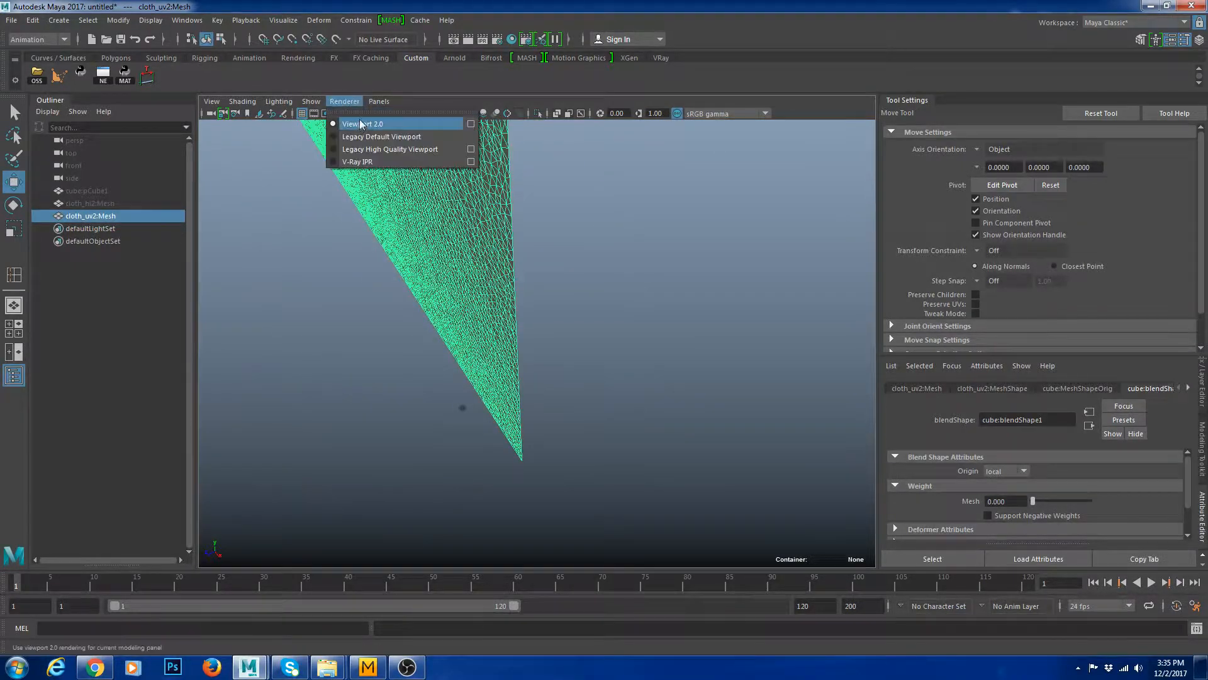
{"action": "left_click", "coordinate": [371, 137]}
{"action": "left_click_drag", "start_coordinate": [579, 309], "coordinate": [712, 284], "text": "alt"}
{"action": "left_click", "coordinate": [721, 316]}
{"action": "middle_click_drag", "start_coordinate": [711, 283], "coordinate": [706, 421], "text": "alt"}
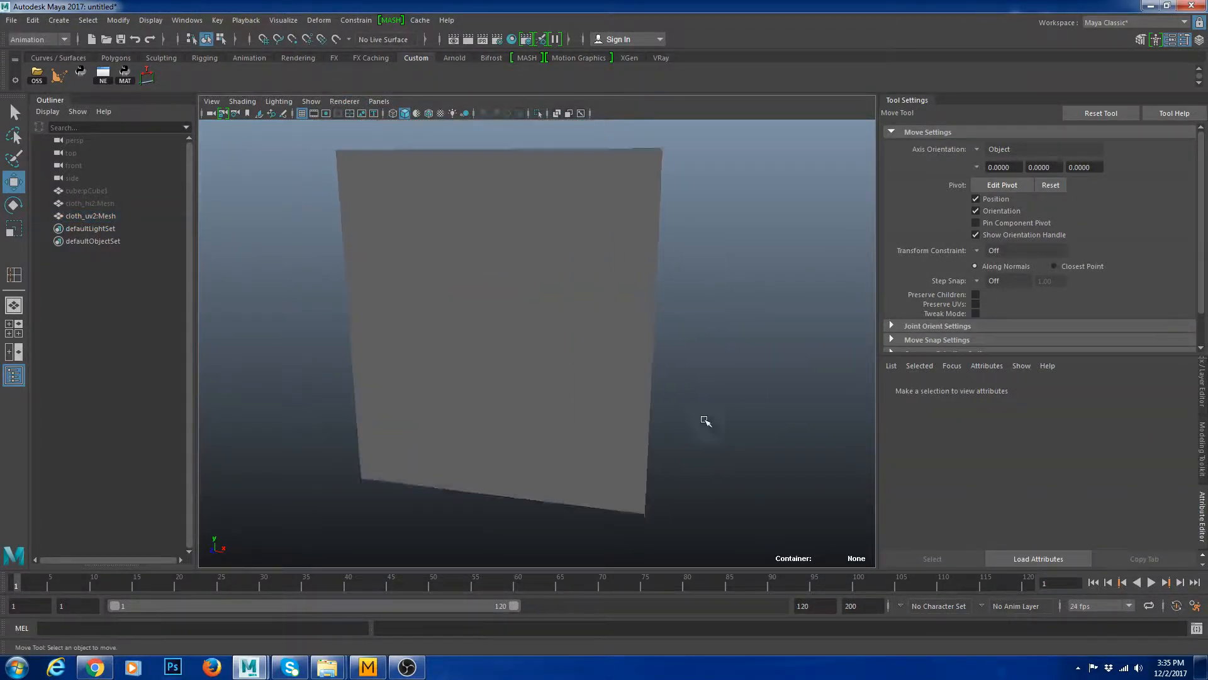
{"action": "right_click_drag", "start_coordinate": [706, 421], "coordinate": [736, 429], "text": "alt"}
- Select the flat cloth, cloth_uv2:Mesh, and make it a live surface
{"action": "left_click", "coordinate": [602, 324]}
{"action": "right_click_drag", "start_coordinate": [765, 353], "coordinate": [695, 349], "text": "alt"}
{"action": "left_click_drag", "start_coordinate": [701, 360], "coordinate": [759, 352], "text": "alt"}
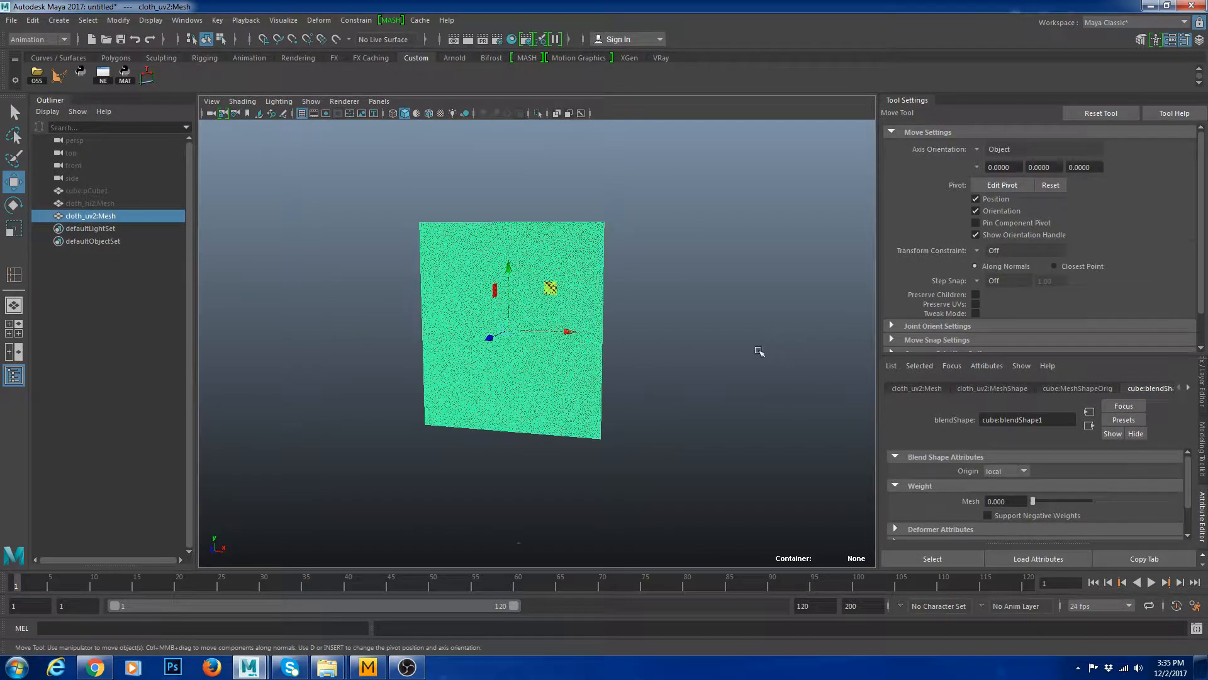
{"action": "left_click", "coordinate": [336, 39]}
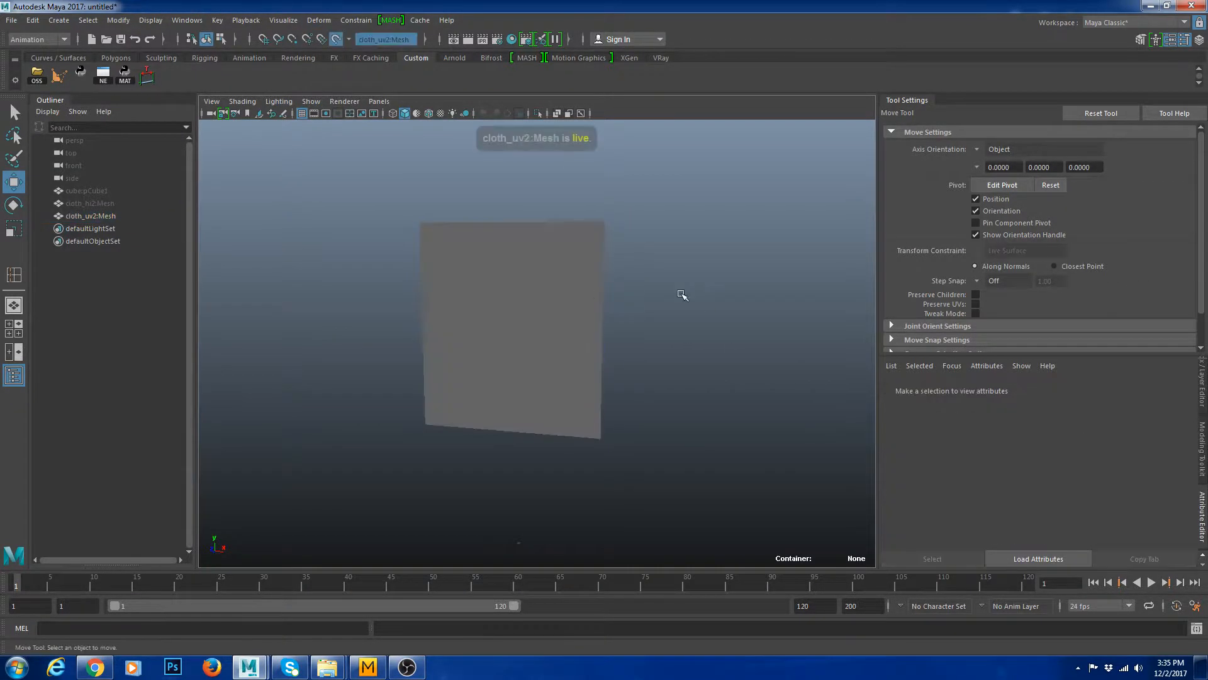
- Draw a four-sided polygon on the live cloth with the Create Polygon tool, one vertex at each corner
{"action": "left_click", "coordinate": [63, 81]}
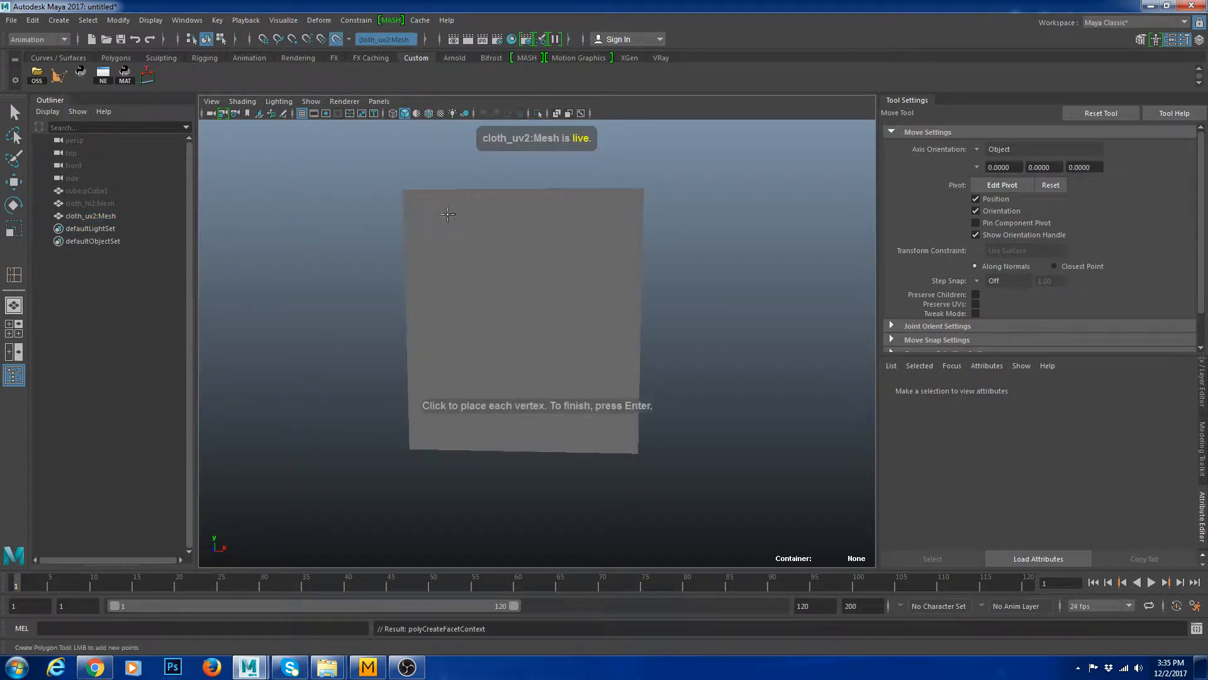
{"action": "left_click", "coordinate": [403, 189]}
{"action": "left_click", "coordinate": [643, 188]}
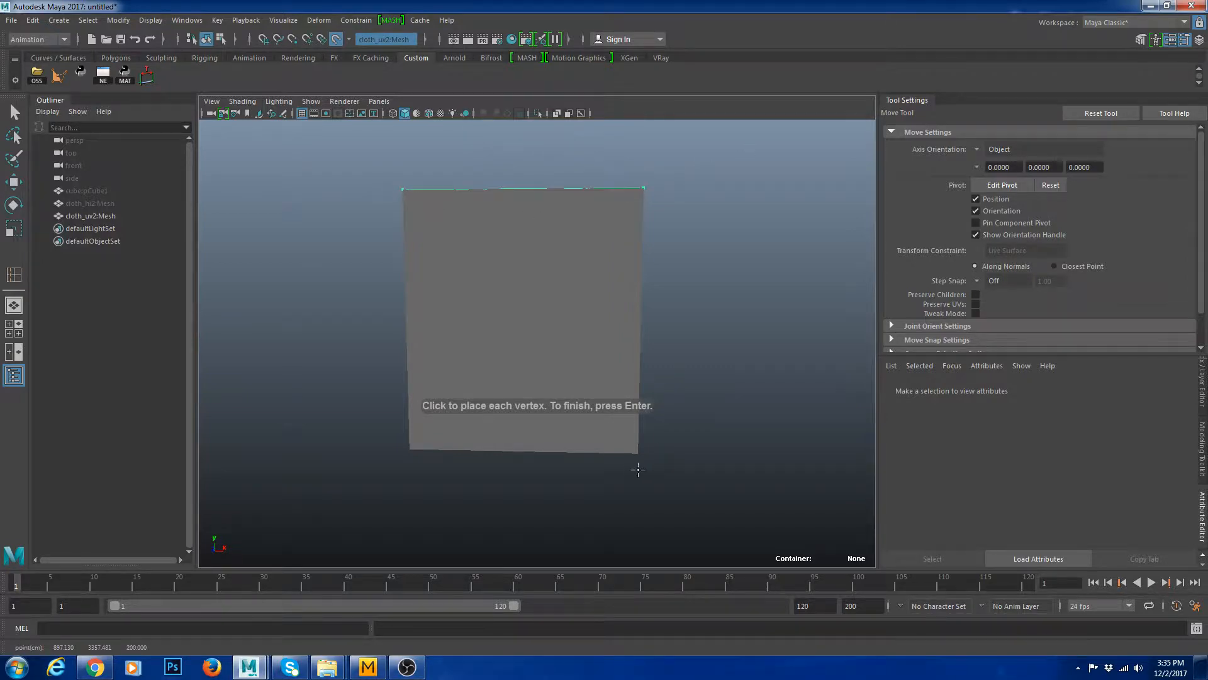
{"action": "left_click", "coordinate": [639, 452]}
{"action": "left_click", "coordinate": [409, 430]}
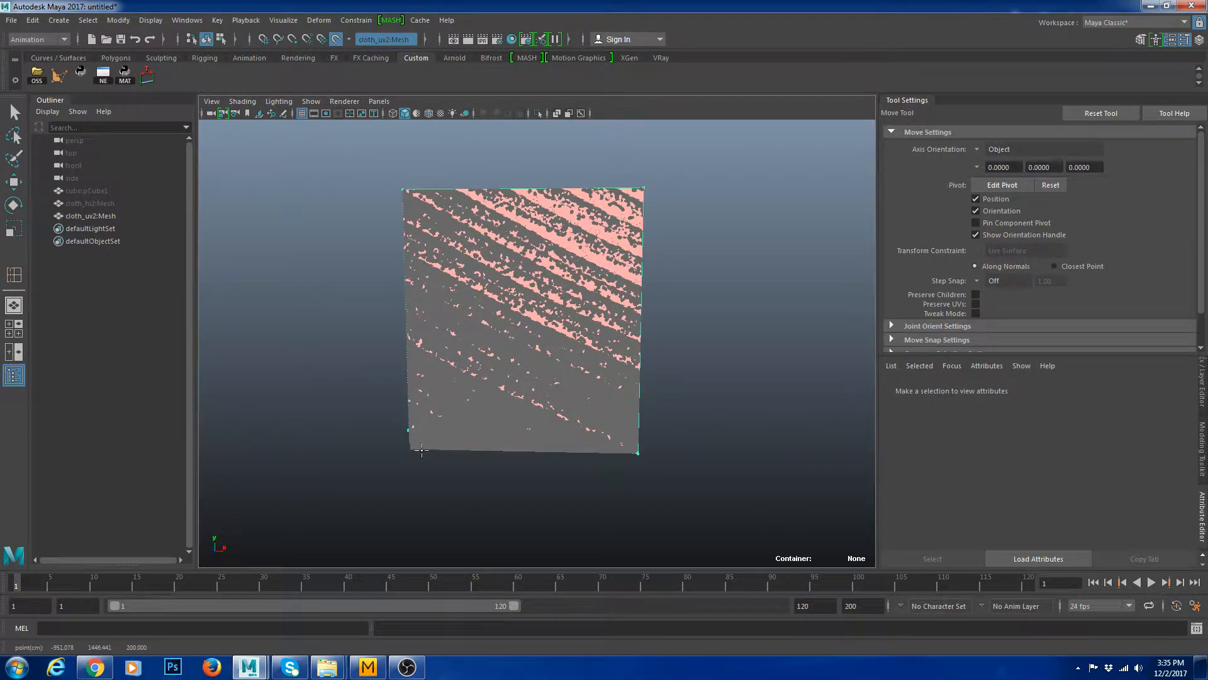
{"action": "left_click_drag", "start_coordinate": [419, 446], "coordinate": [362, 476]}
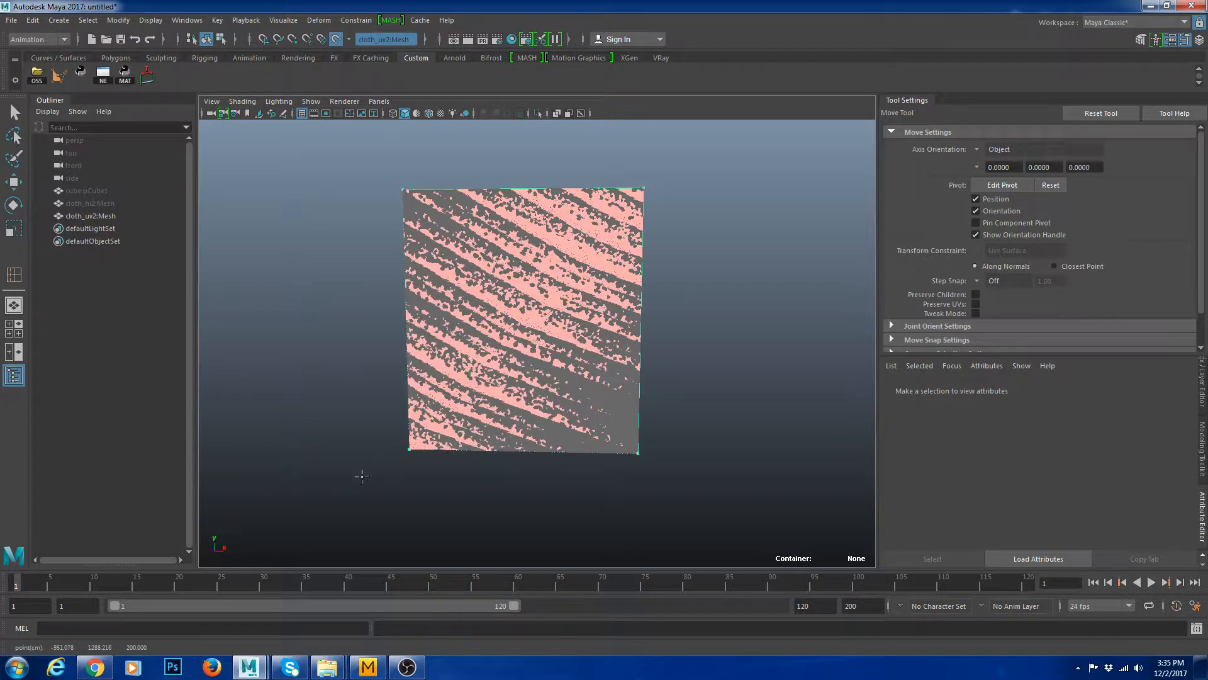
{"action": "key", "text": "q"}
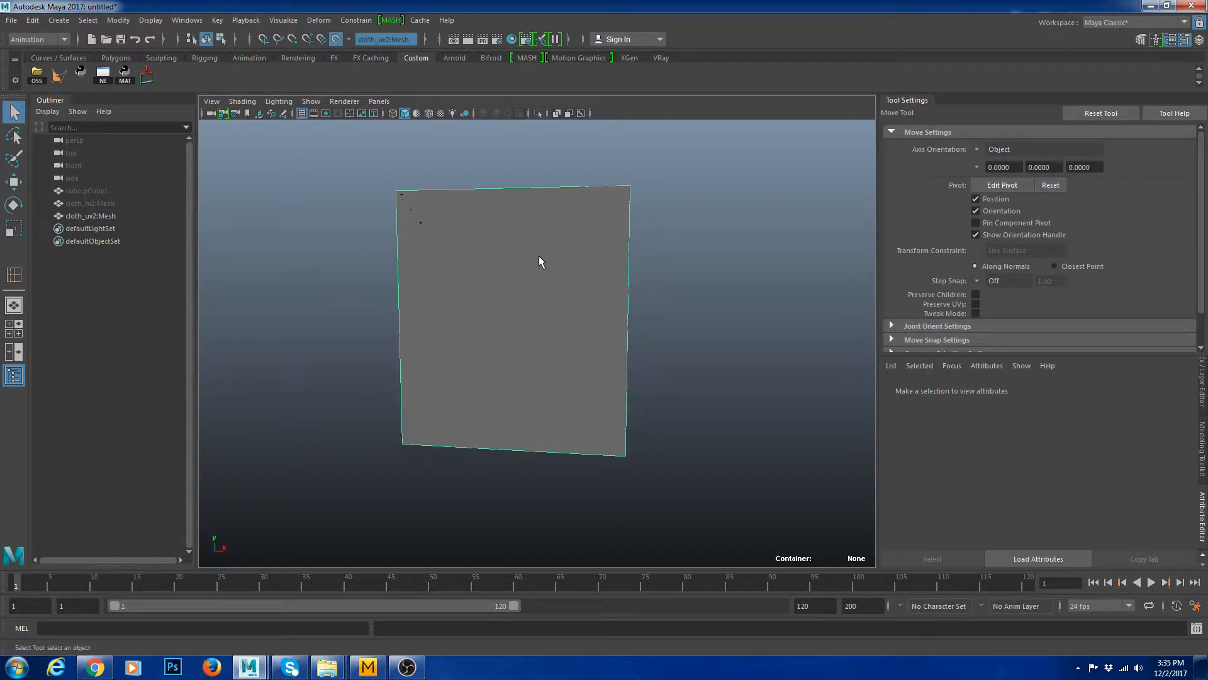
- Inspect the new polygon from both sides and switch the viewport renderer back to Viewport 2.0
{"action": "mouse_move", "coordinate": [682, 263]}
{"action": "left_mouse_down", "text": "alt"}
{"action": "mouse_move", "coordinate": [688, 322]}
{"action": "mouse_move", "coordinate": [689, 300]}
{"action": "left_mouse_up", "text": "alt"}
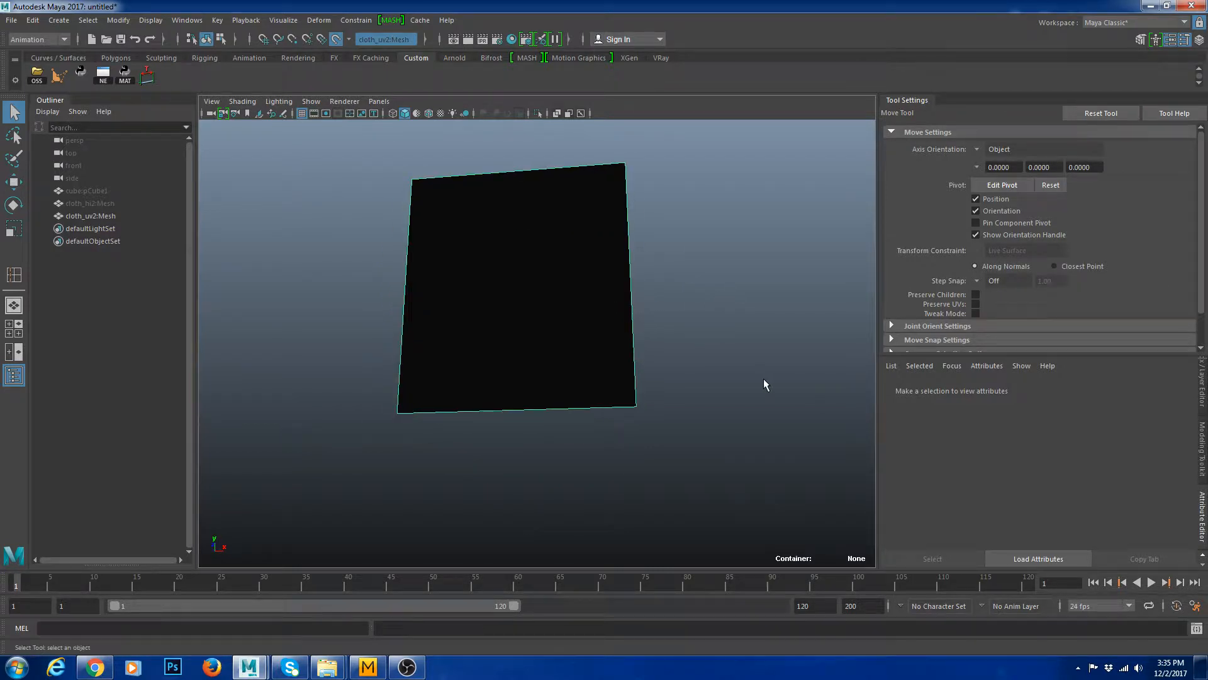
{"action": "left_click_drag", "start_coordinate": [764, 379], "coordinate": [669, 405], "text": "alt"}
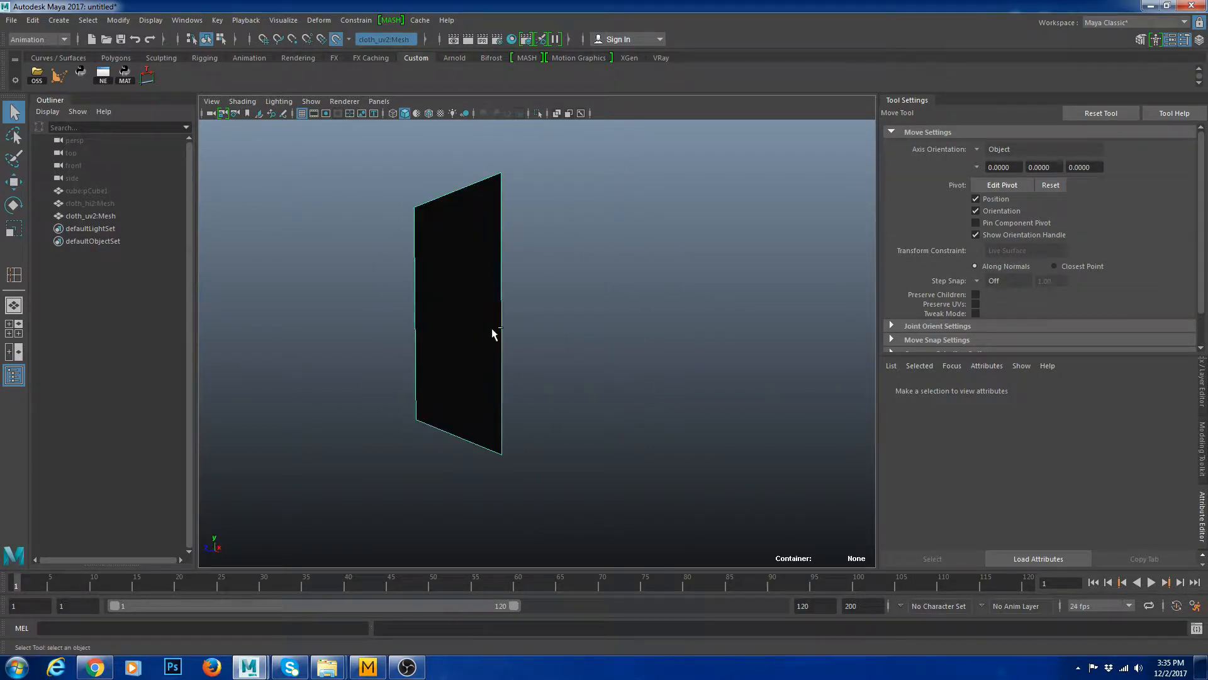
{"action": "mouse_move", "coordinate": [531, 352]}
{"action": "left_mouse_down", "text": "alt"}
{"action": "mouse_move", "coordinate": [596, 318]}
{"action": "mouse_move", "coordinate": [669, 343]}
{"action": "left_mouse_up", "text": "alt"}
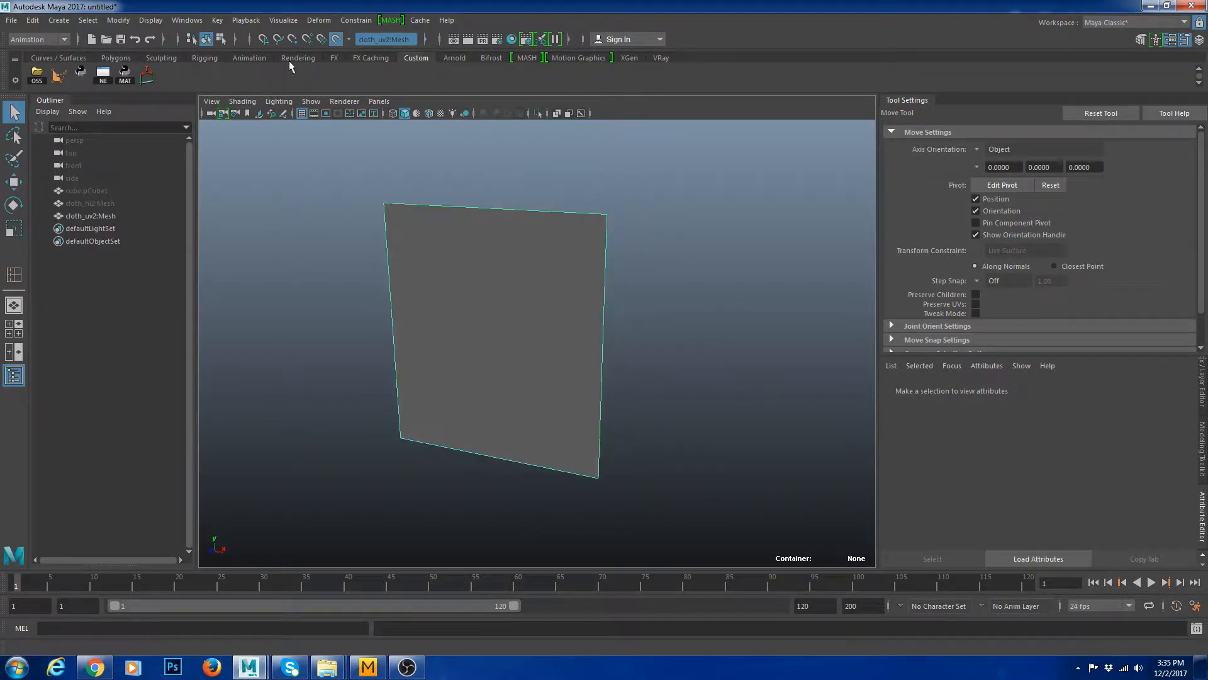
{"action": "left_click", "coordinate": [345, 101]}
{"action": "left_click", "coordinate": [384, 121]}
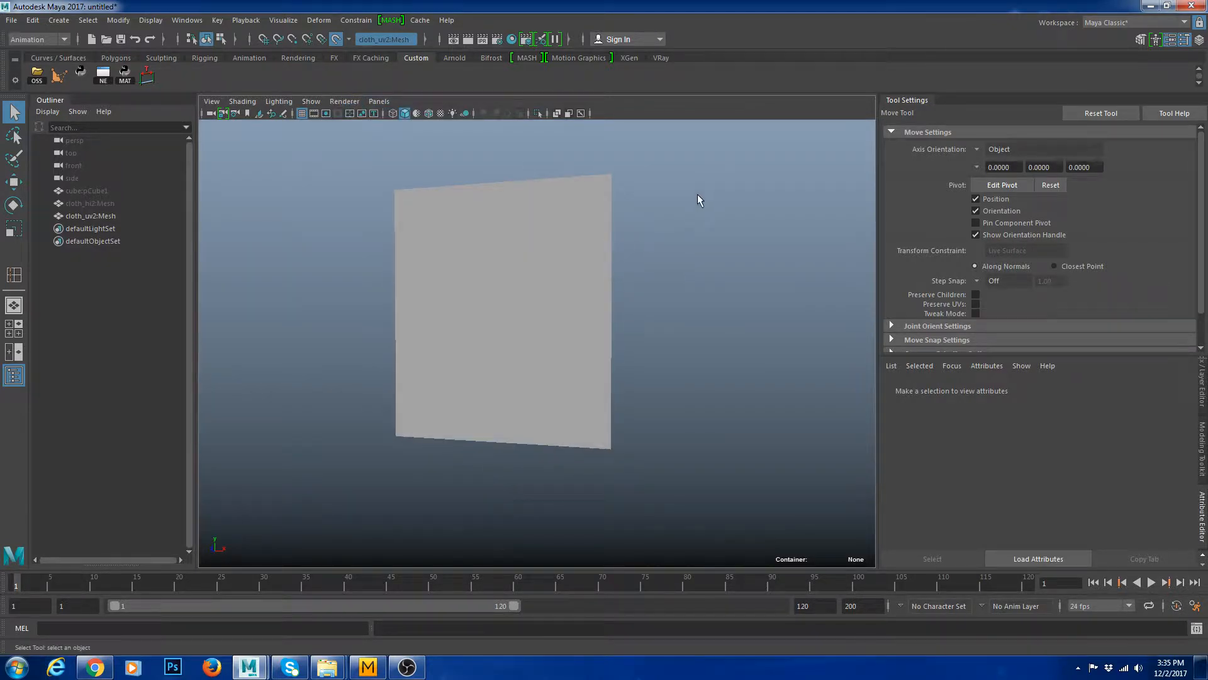
{"action": "left_click_drag", "start_coordinate": [633, 188], "coordinate": [591, 212], "text": "alt"}
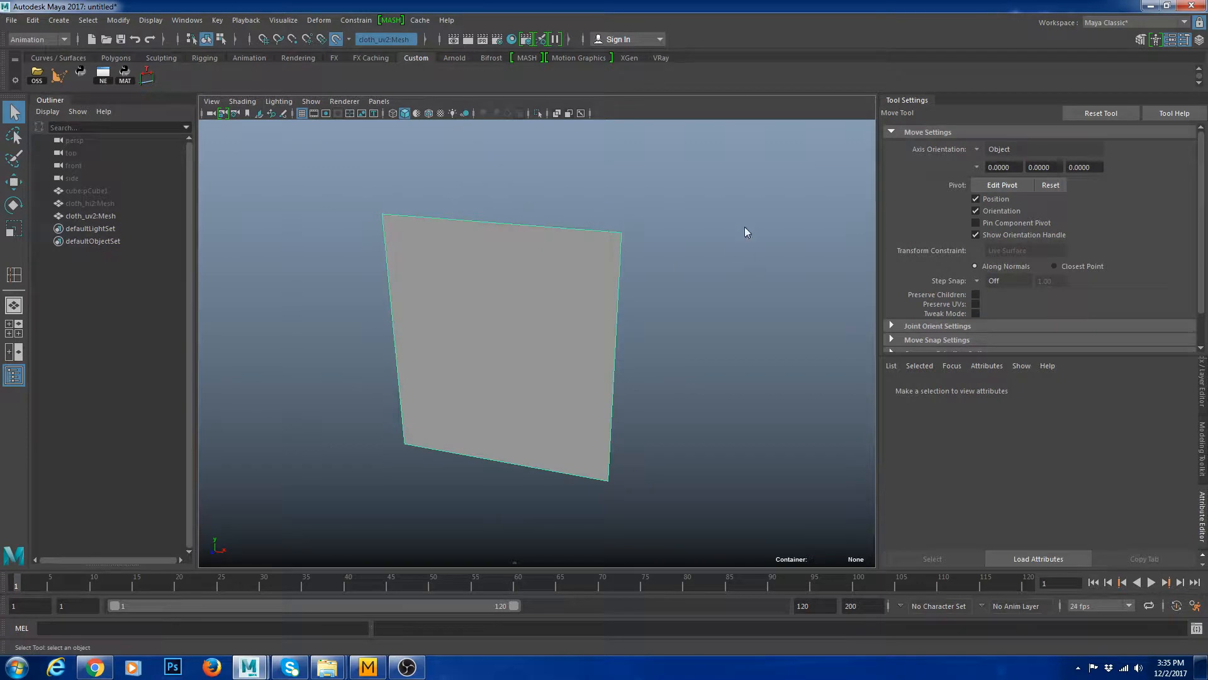
- Try to insert multiple edge loops across the new polygon in both directions, and undo them
{"action": "right_click_drag", "start_coordinate": [745, 227], "coordinate": [809, 294], "text": "shift"}
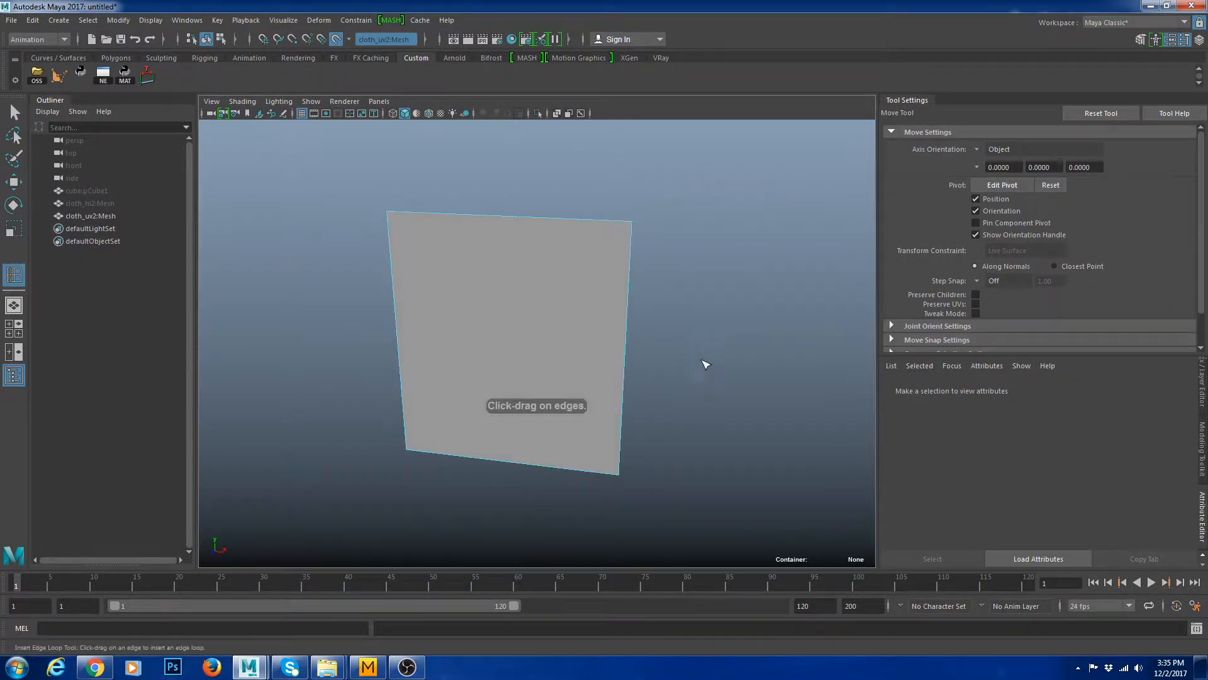
{"action": "left_click", "coordinate": [495, 219]}
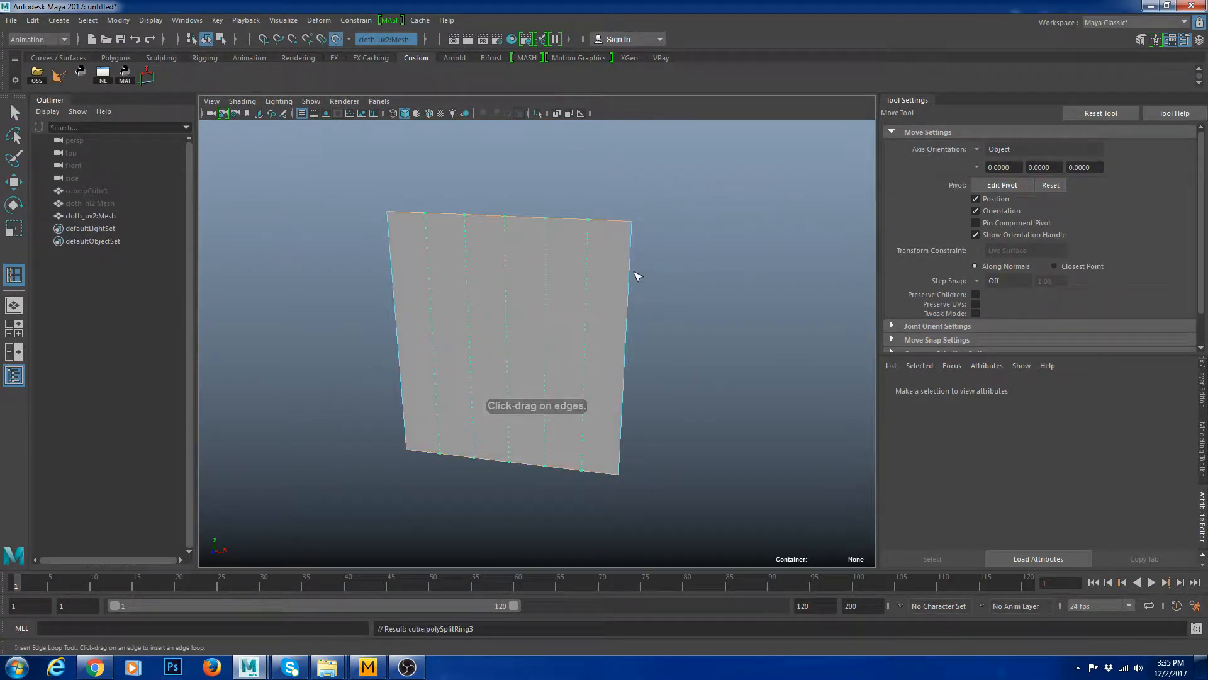
{"action": "left_click", "coordinate": [631, 275]}
{"action": "key", "text": "ctrl+z"}
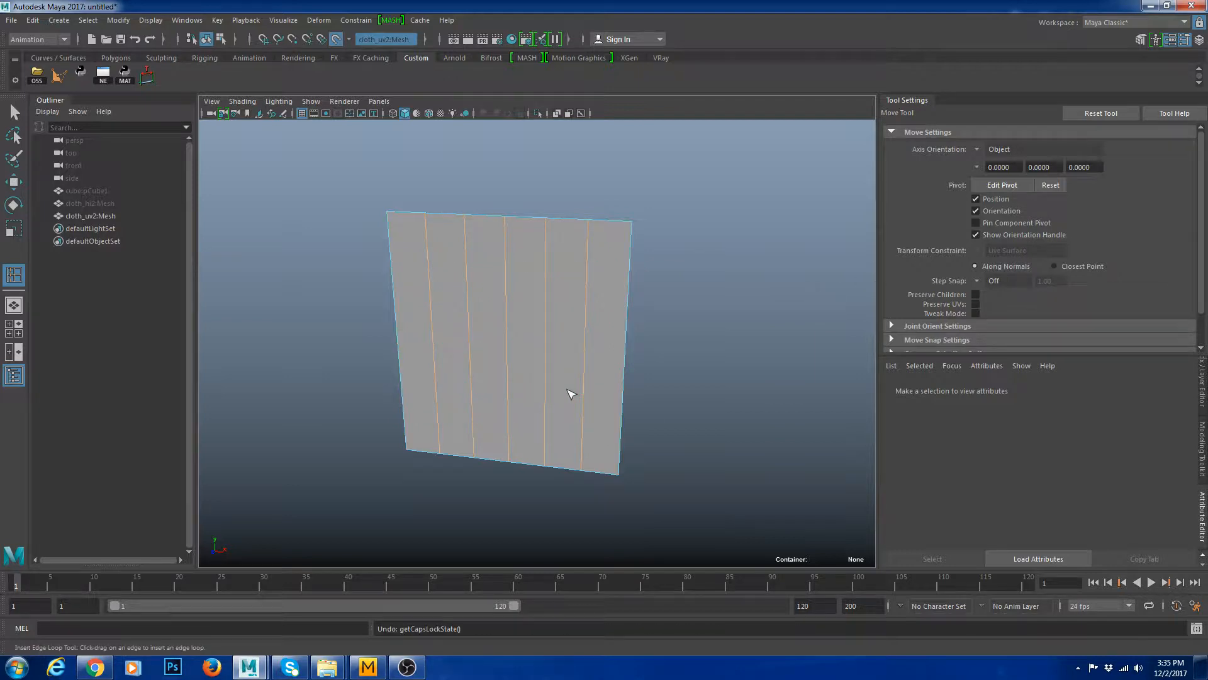
{"action": "key", "text": "ctrl+z"}
{"action": "key", "text": "w"}
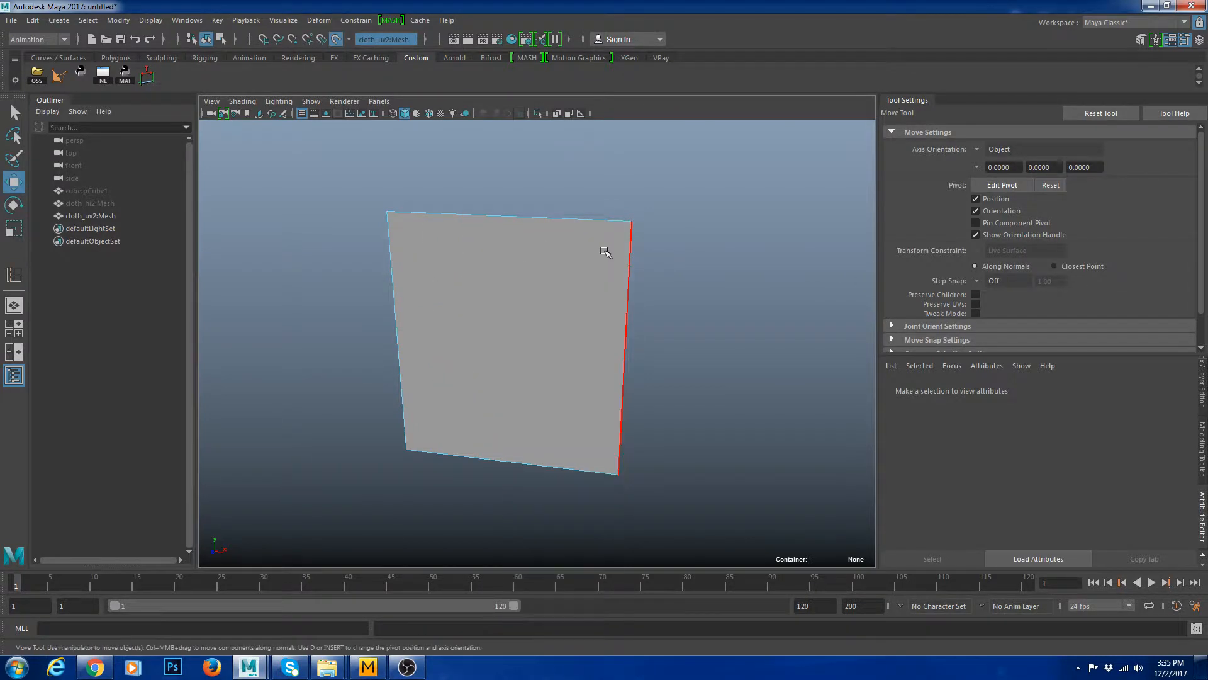
{"action": "right_click_drag", "start_coordinate": [605, 248], "coordinate": [637, 229], "text": "shift"}
{"action": "scroll", "coordinate": [1028, 273], "scroll_direction": "down", "scroll_amount": 1}
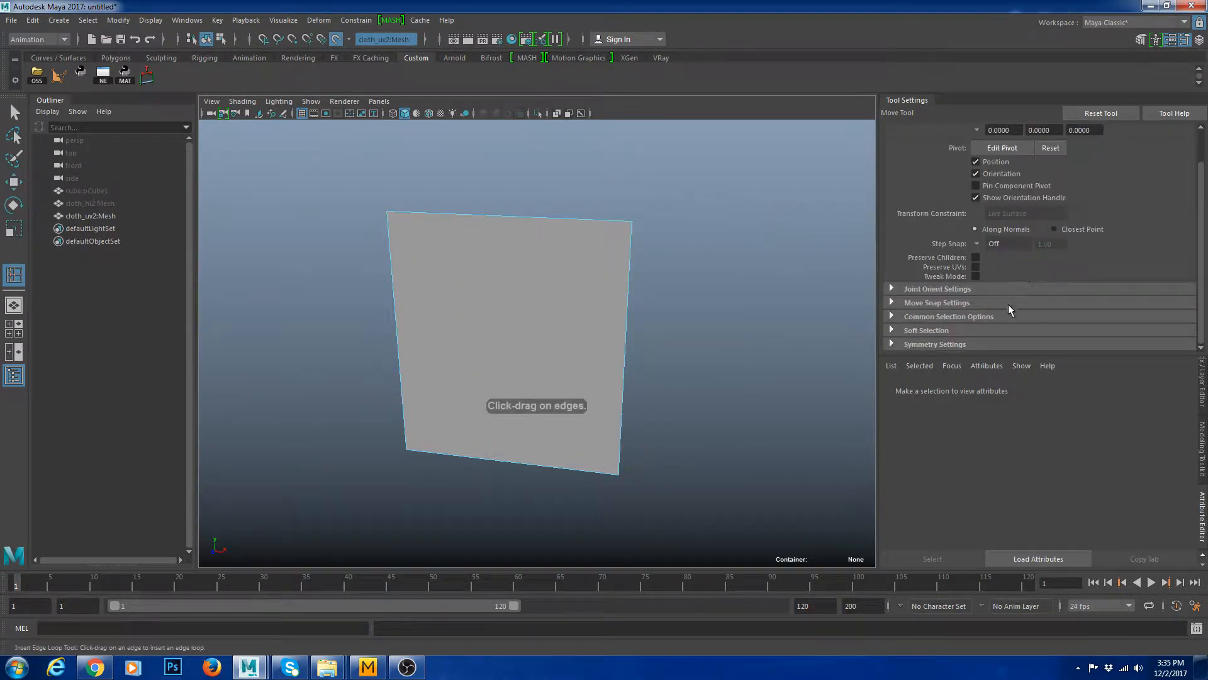
{"action": "key", "text": "w"}
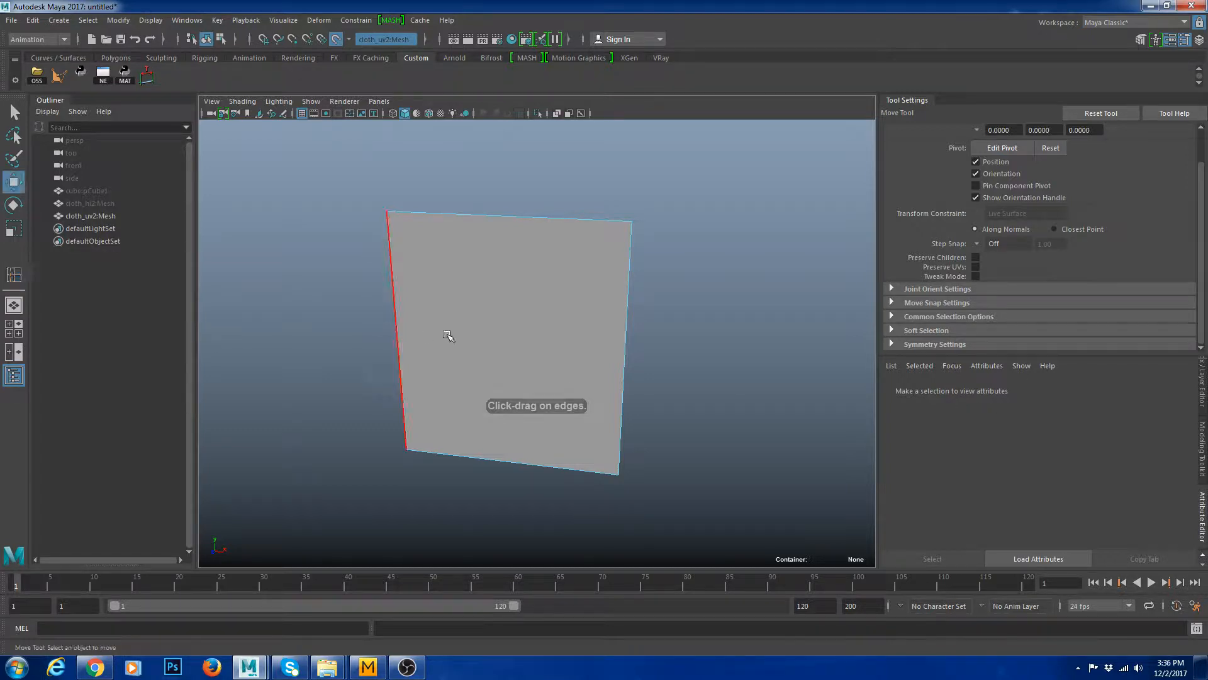
{"action": "right_click_drag", "start_coordinate": [584, 234], "coordinate": [497, 252], "text": "shift"}
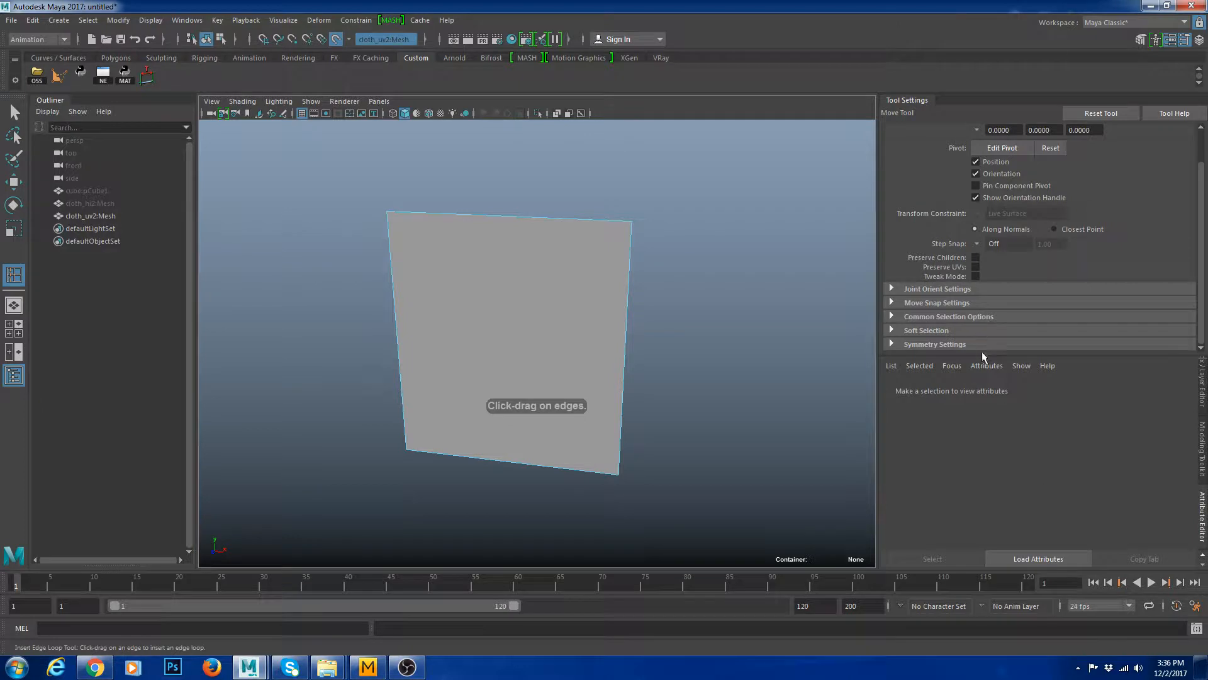
{"action": "key", "text": "ctrl+a"}
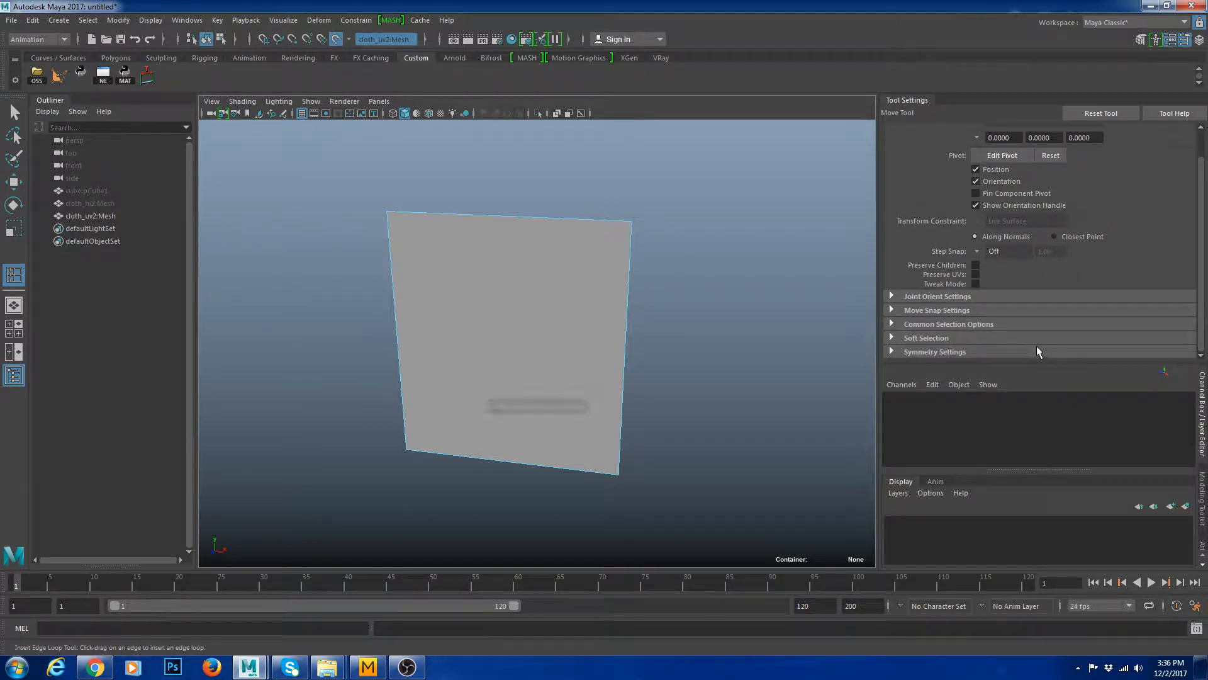
- Insert five evenly spaced edge loops across the four-sided polygon in each direction with the Insert Edge Loop tool
{"action": "key", "text": "w"}
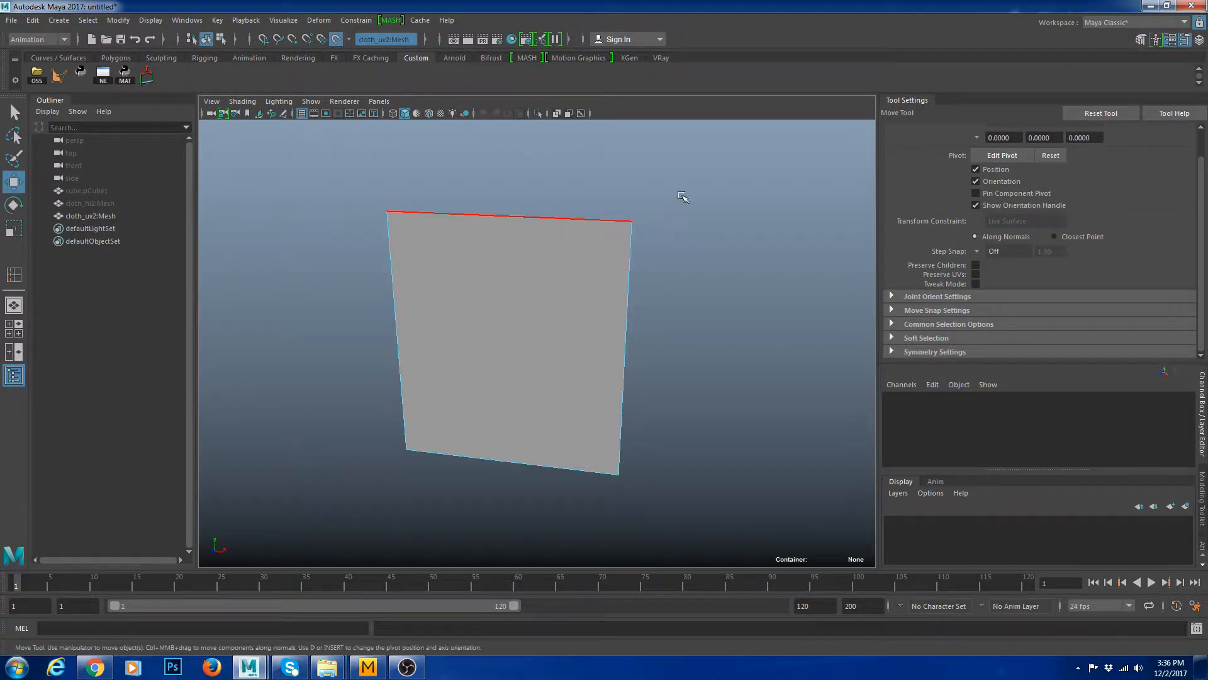
{"action": "right_click_drag", "start_coordinate": [668, 206], "coordinate": [654, 215], "text": "shift"}
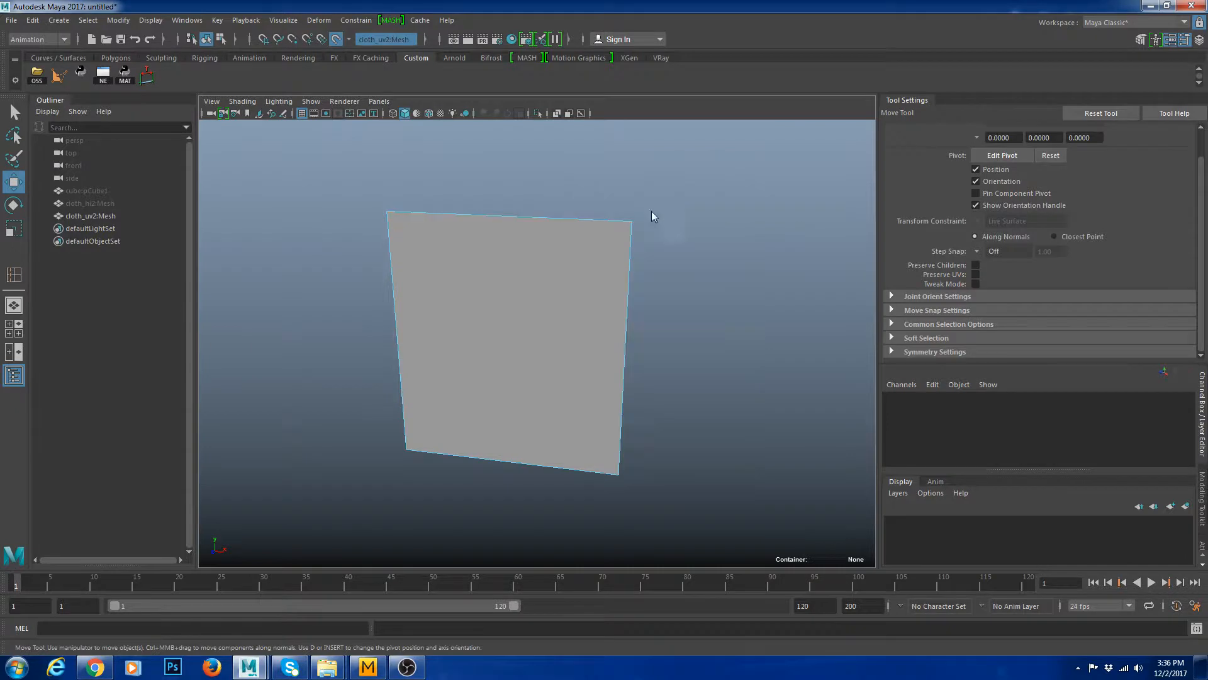
{"action": "left_click", "coordinate": [484, 219]}
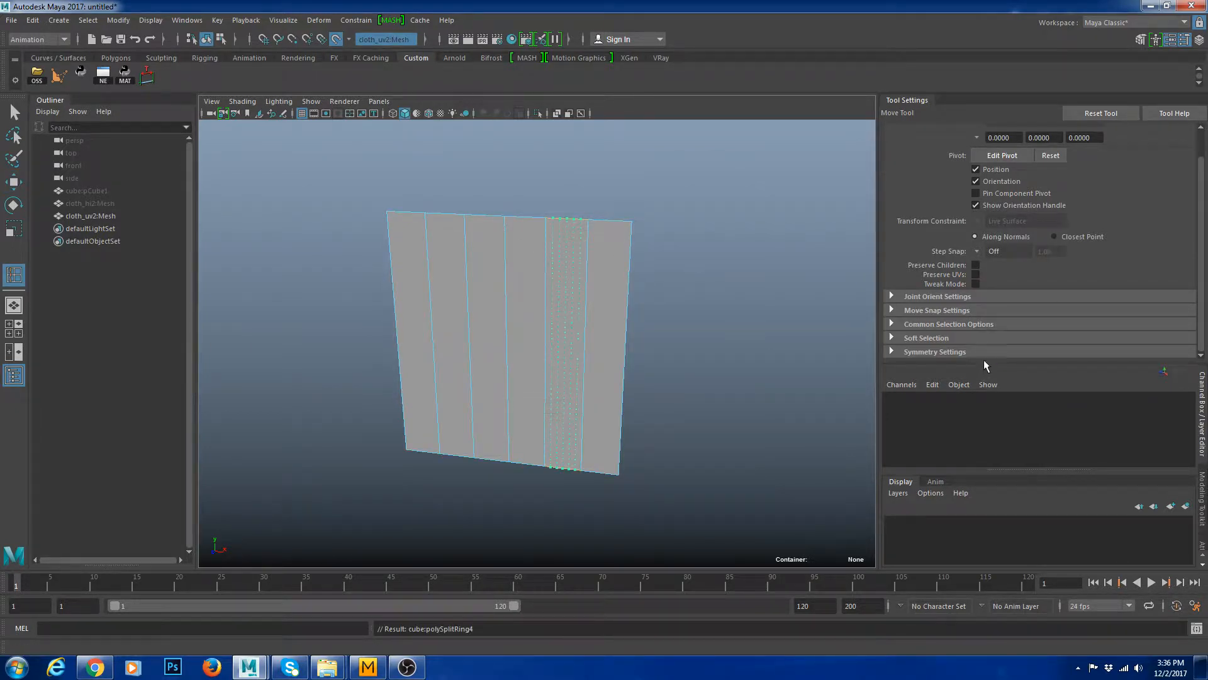
{"action": "left_click_drag", "start_coordinate": [985, 369], "coordinate": [984, 402]}
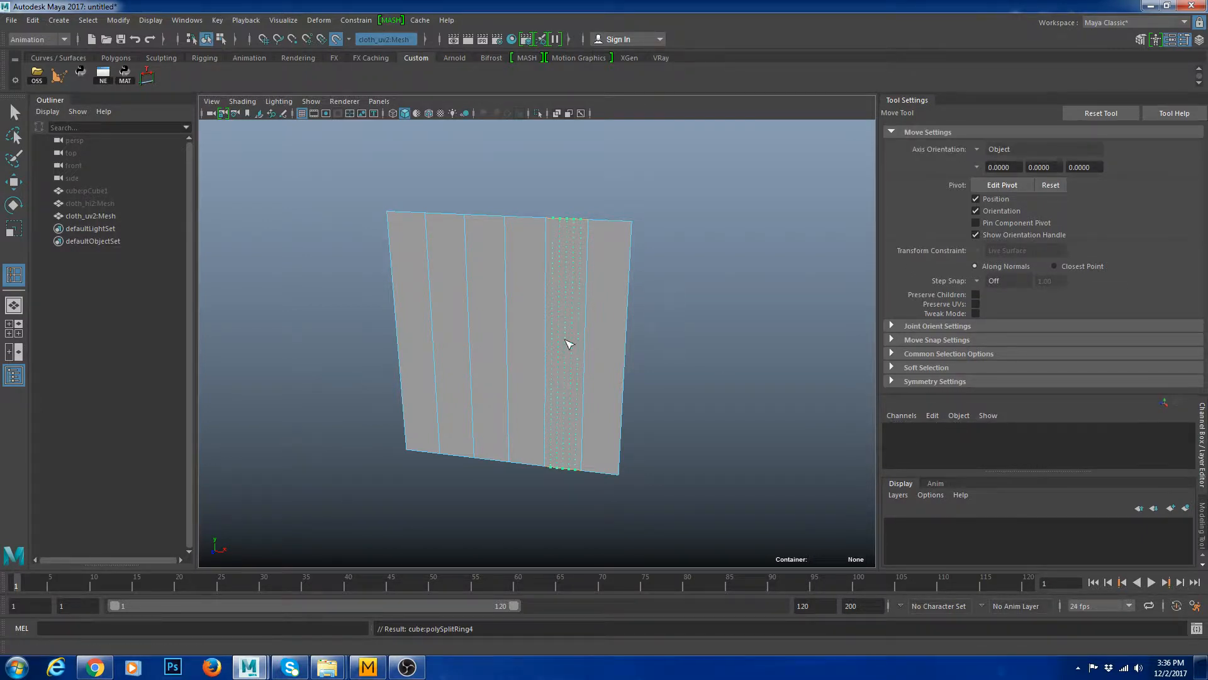
{"action": "left_click_drag", "start_coordinate": [565, 340], "coordinate": [614, 286], "text": "alt"}
{"action": "key", "text": "ctrl+z"}
{"action": "left_click", "coordinate": [626, 279]}
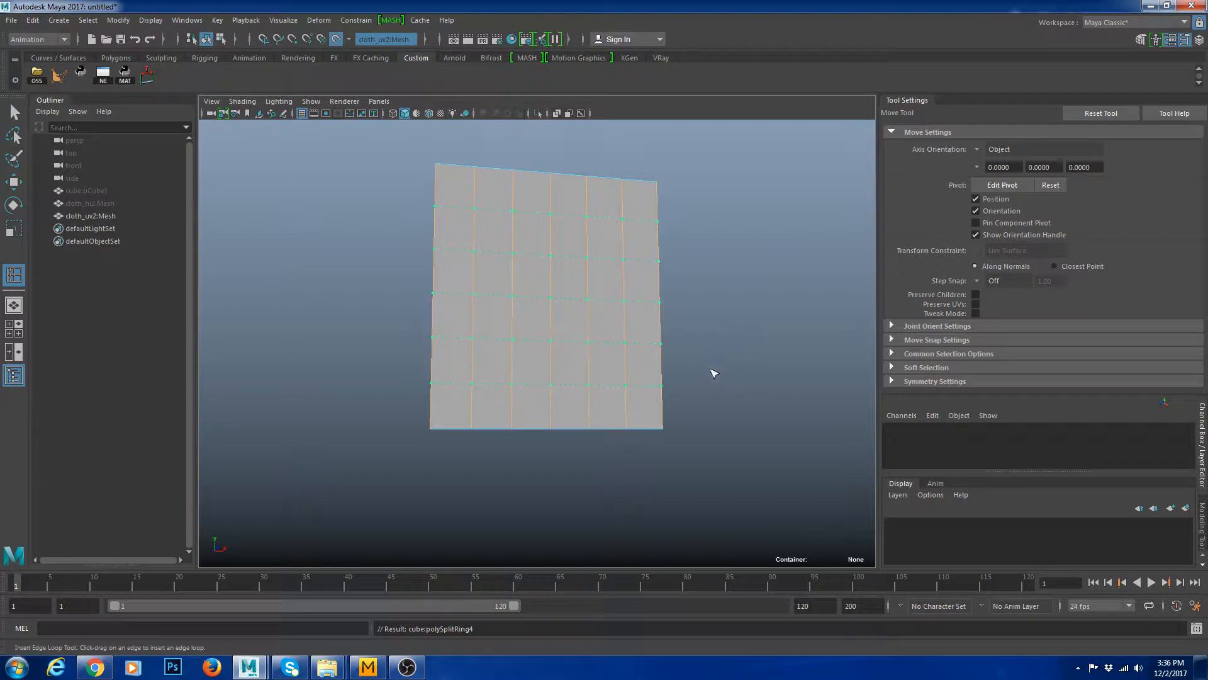
{"action": "key", "text": "w"}
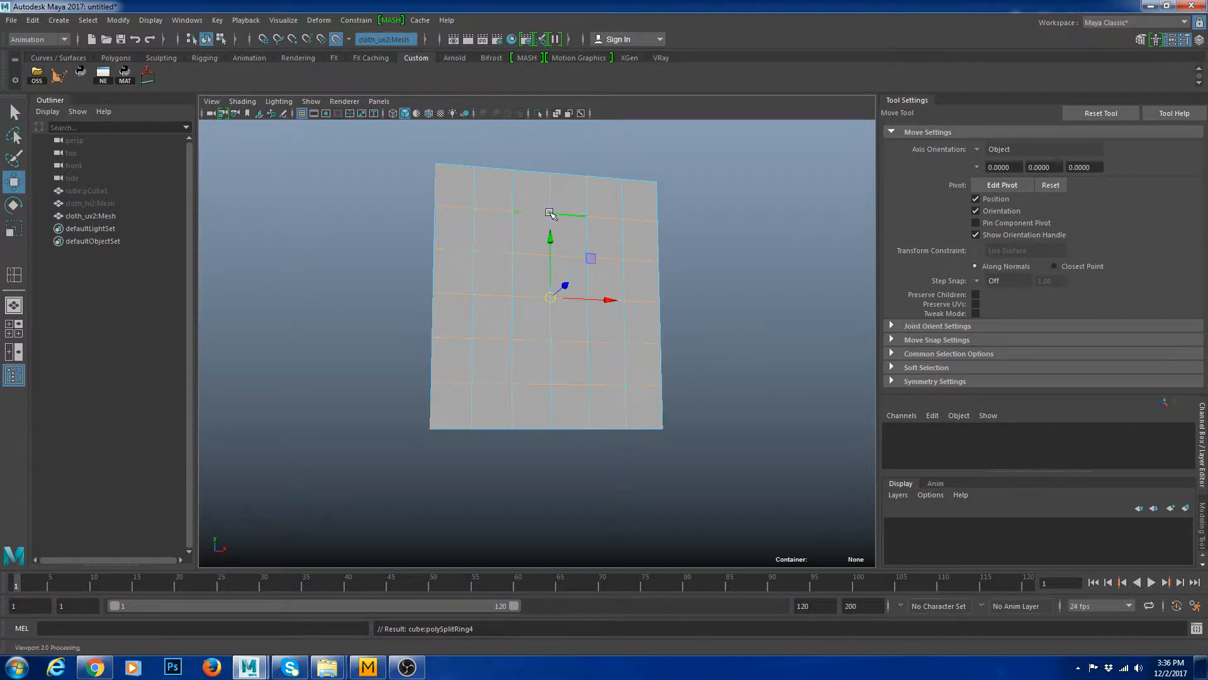
- Return the subdivided polygon to object mode, stop isolating it, and turn off the live surface
{"action": "right_click_drag", "start_coordinate": [552, 214], "coordinate": [593, 187]}
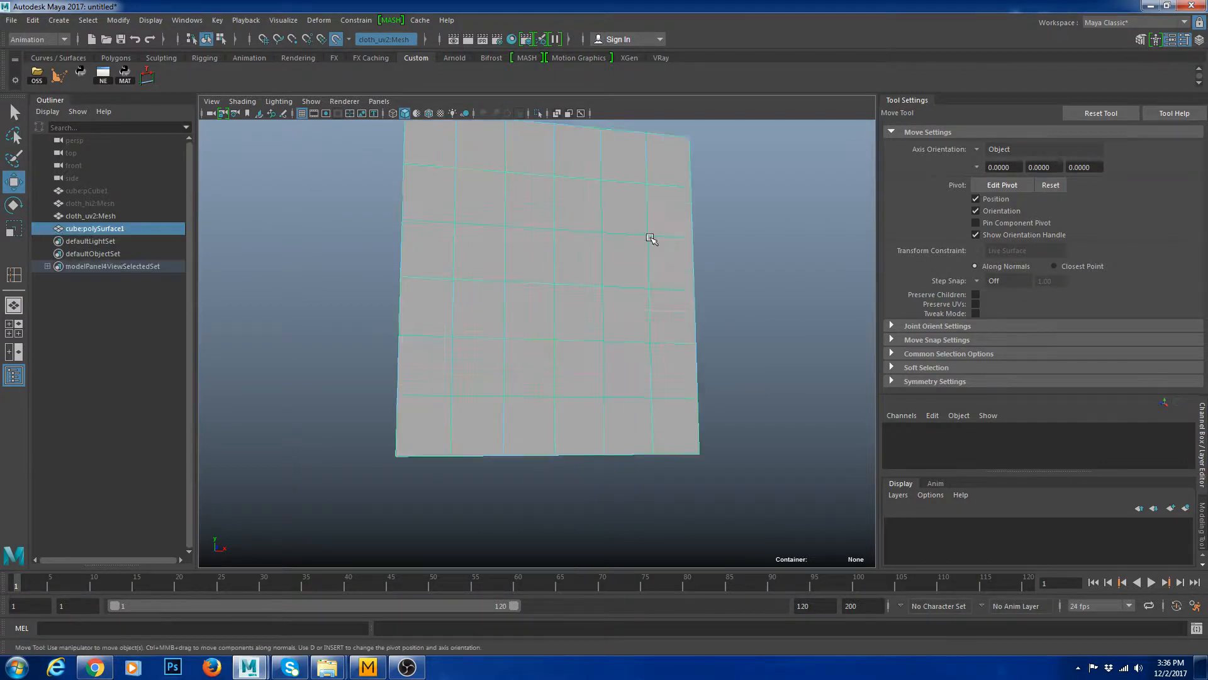
{"action": "left_click", "coordinate": [292, 39]}
{"action": "left_click_drag", "start_coordinate": [650, 237], "coordinate": [698, 282], "text": "alt"}
{"action": "left_click", "coordinate": [295, 41]}
{"action": "scroll", "coordinate": [579, 227], "scroll_direction": "down", "scroll_amount": 5}
{"action": "left_click", "coordinate": [707, 285]}
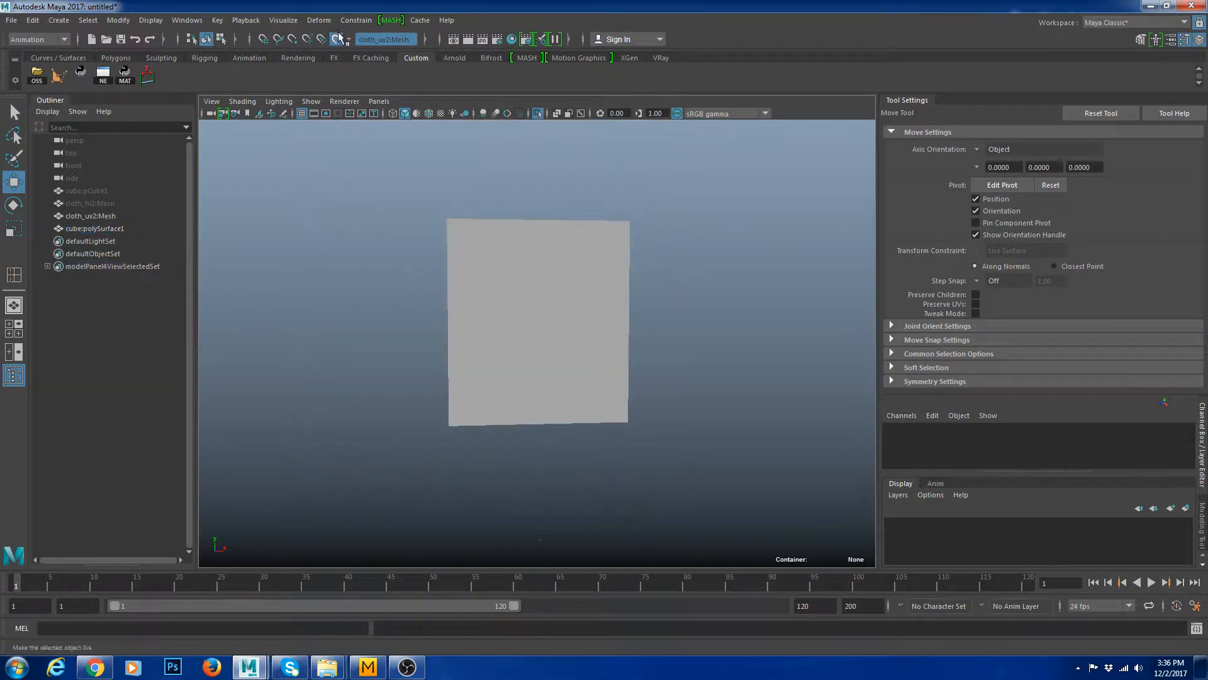
{"action": "left_click", "coordinate": [338, 40]}
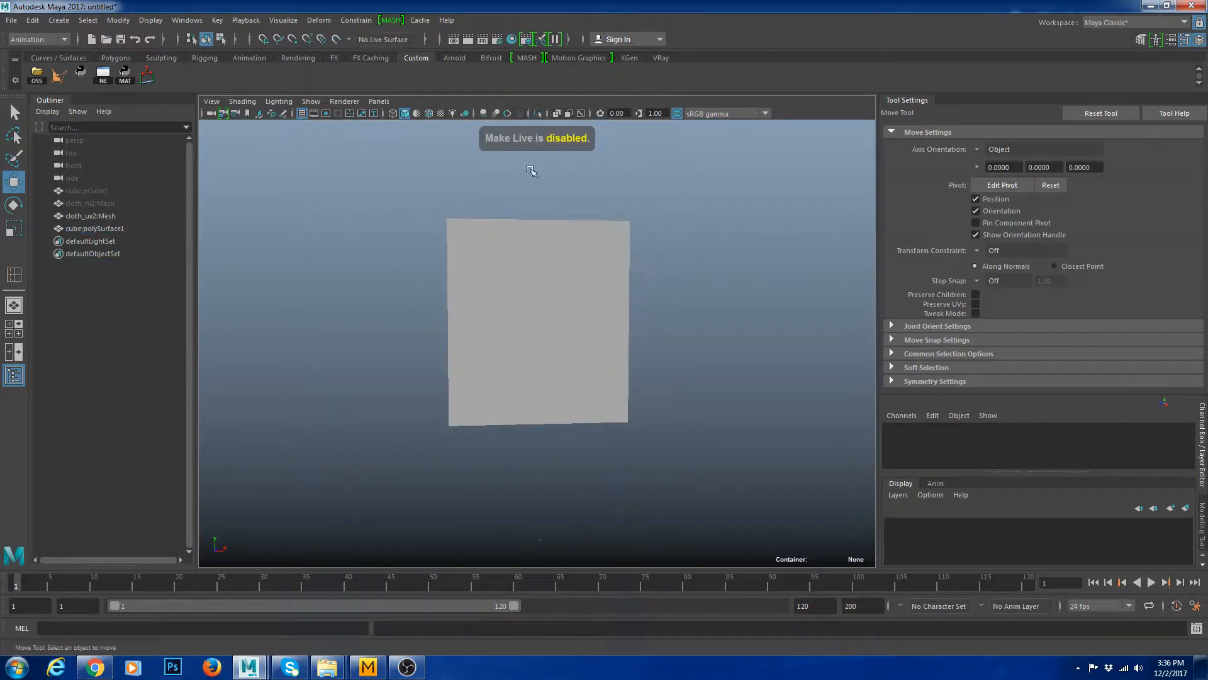
- Display wireframes over the shaded meshes and compare the new grid with the triangulated cloth up close
{"action": "left_click_drag", "start_coordinate": [753, 369], "coordinate": [636, 337], "text": "alt"}
{"action": "scroll", "coordinate": [651, 369], "scroll_direction": "up", "scroll_amount": 3}
{"action": "key", "text": "4"}
{"action": "scroll", "coordinate": [630, 336], "scroll_direction": "up", "scroll_amount": 5}
{"action": "left_click", "coordinate": [647, 320]}
{"action": "right_click_drag", "start_coordinate": [636, 338], "coordinate": [574, 261], "text": "alt"}
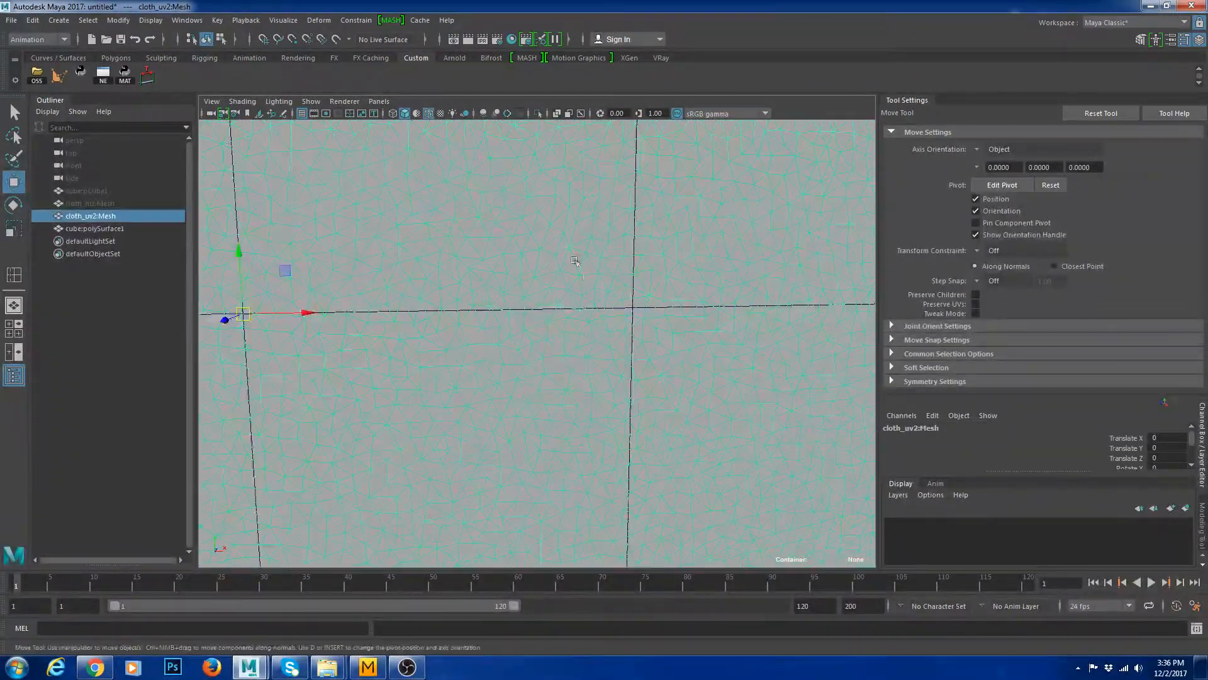
- Select the low-poly grid, cube:polySurface1, and center its pivot on the mesh
{"action": "left_click", "coordinate": [606, 307]}
{"action": "right_click_drag", "start_coordinate": [765, 453], "coordinate": [629, 299], "text": "alt"}
{"action": "left_click_drag", "start_coordinate": [656, 369], "coordinate": [598, 367], "text": "alt"}
{"action": "right_click_drag", "start_coordinate": [598, 367], "coordinate": [729, 420], "text": "alt"}
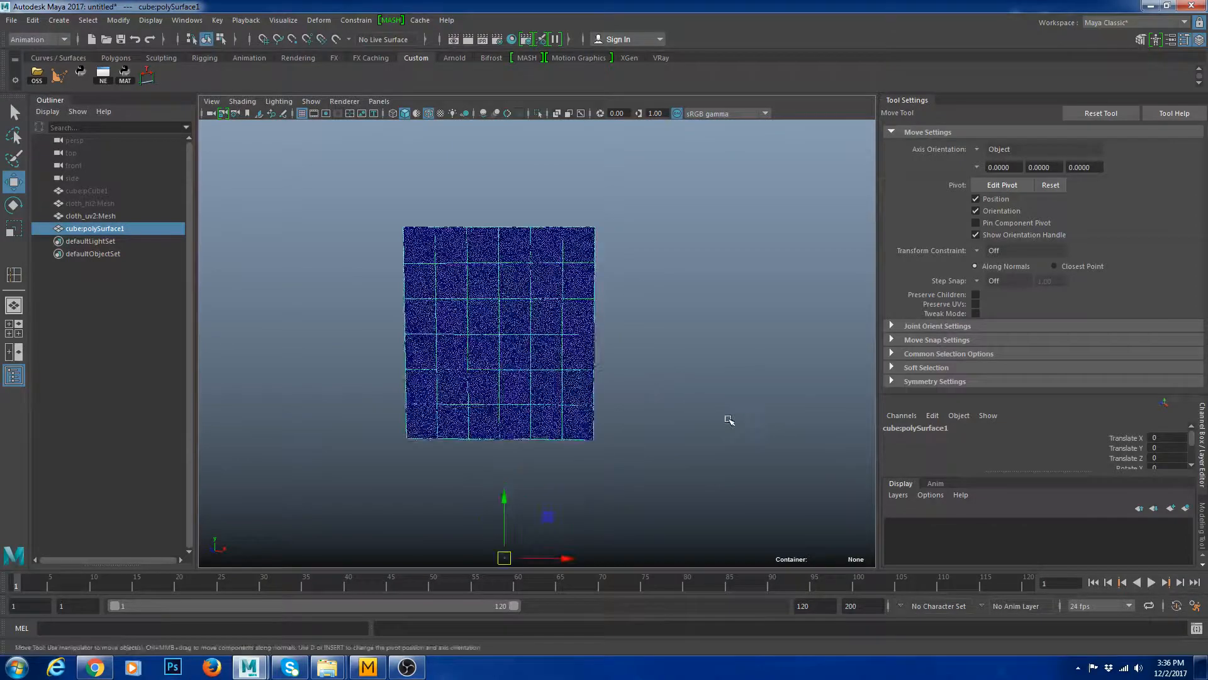
{"action": "key", "text": "g"}
{"action": "scroll", "coordinate": [729, 412], "scroll_direction": "up", "scroll_amount": 4}
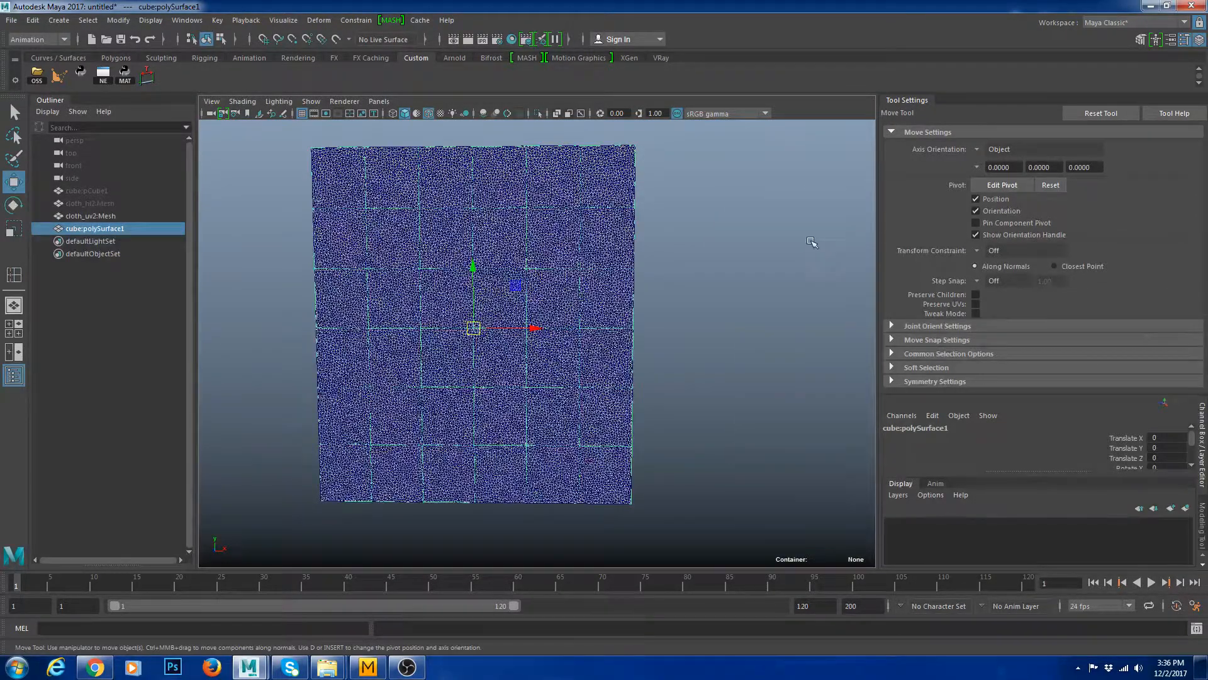
- Smooth the low-poly grid once so that each quad is split into four
{"action": "left_click_drag", "start_coordinate": [812, 242], "coordinate": [697, 292], "text": "alt"}
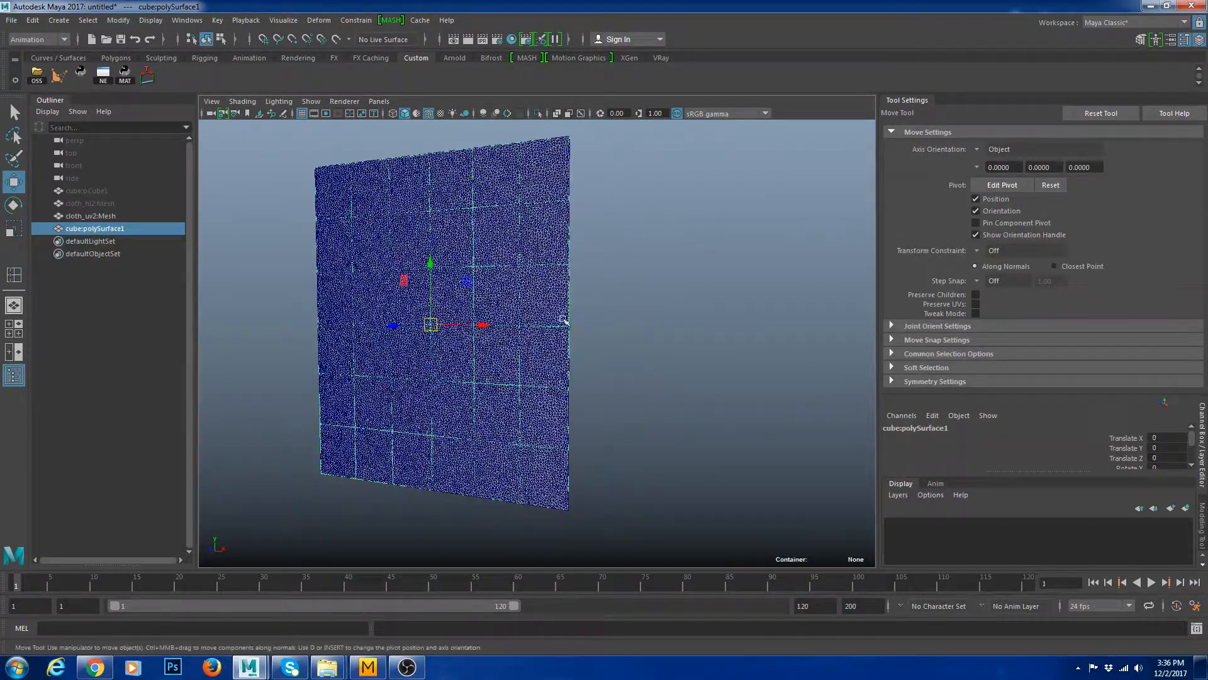
{"action": "right_click_drag", "start_coordinate": [663, 223], "coordinate": [652, 296], "text": "shift"}
{"action": "left_click_drag", "start_coordinate": [630, 330], "coordinate": [687, 334], "text": "alt"}
{"action": "scroll", "coordinate": [684, 331], "scroll_direction": "up", "scroll_amount": 2}
{"action": "key", "text": "q"}
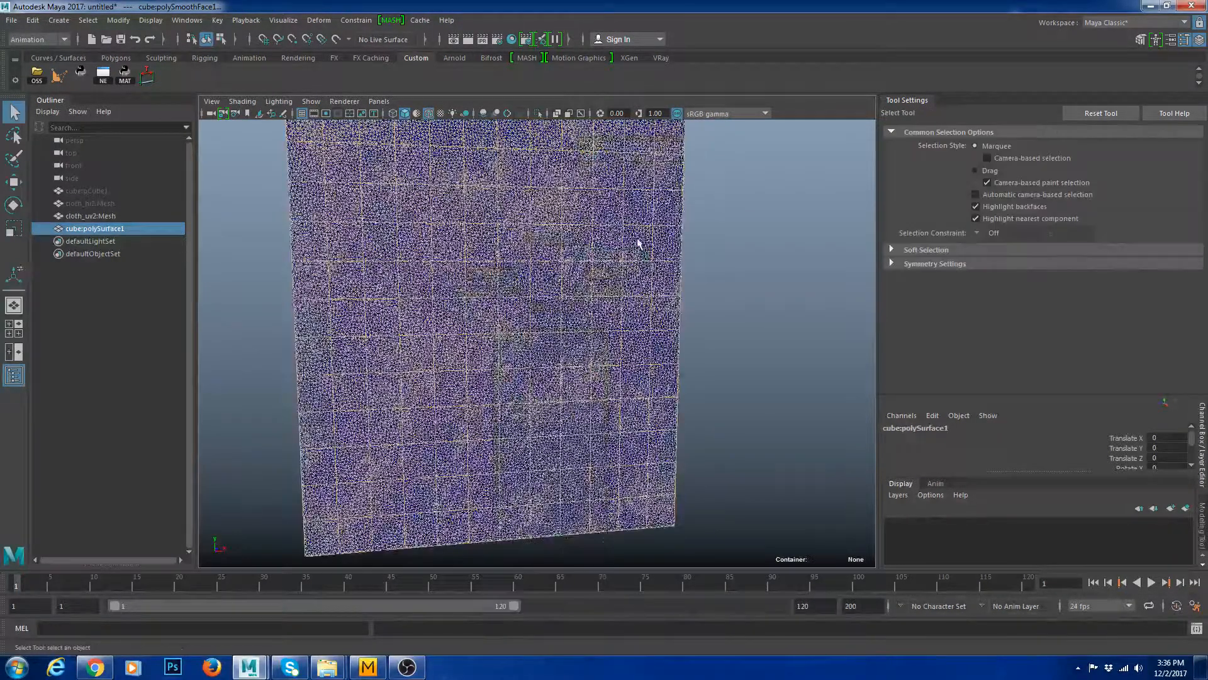
{"action": "left_click", "coordinate": [639, 243]}
{"action": "left_click_drag", "start_coordinate": [802, 359], "coordinate": [745, 364], "text": "alt"}
{"action": "left_click", "coordinate": [746, 364]}
- Try a Wrap deformer with cloth_uv2:Mesh selected first and cube:polySurface1 added second
{"action": "left_click", "coordinate": [506, 264]}
{"action": "scroll", "coordinate": [609, 272], "scroll_direction": "up", "scroll_amount": 5}
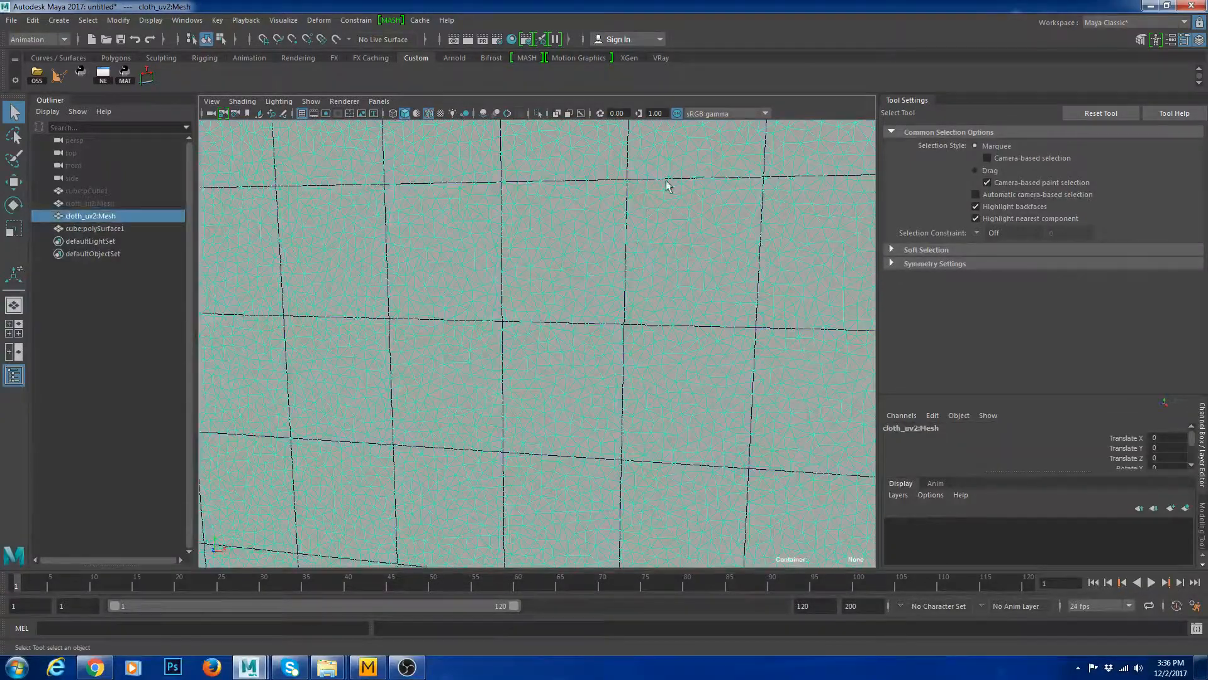
{"action": "scroll", "coordinate": [636, 220], "scroll_direction": "down", "scroll_amount": 5}
{"action": "scroll", "coordinate": [567, 304], "scroll_direction": "up", "scroll_amount": 8}
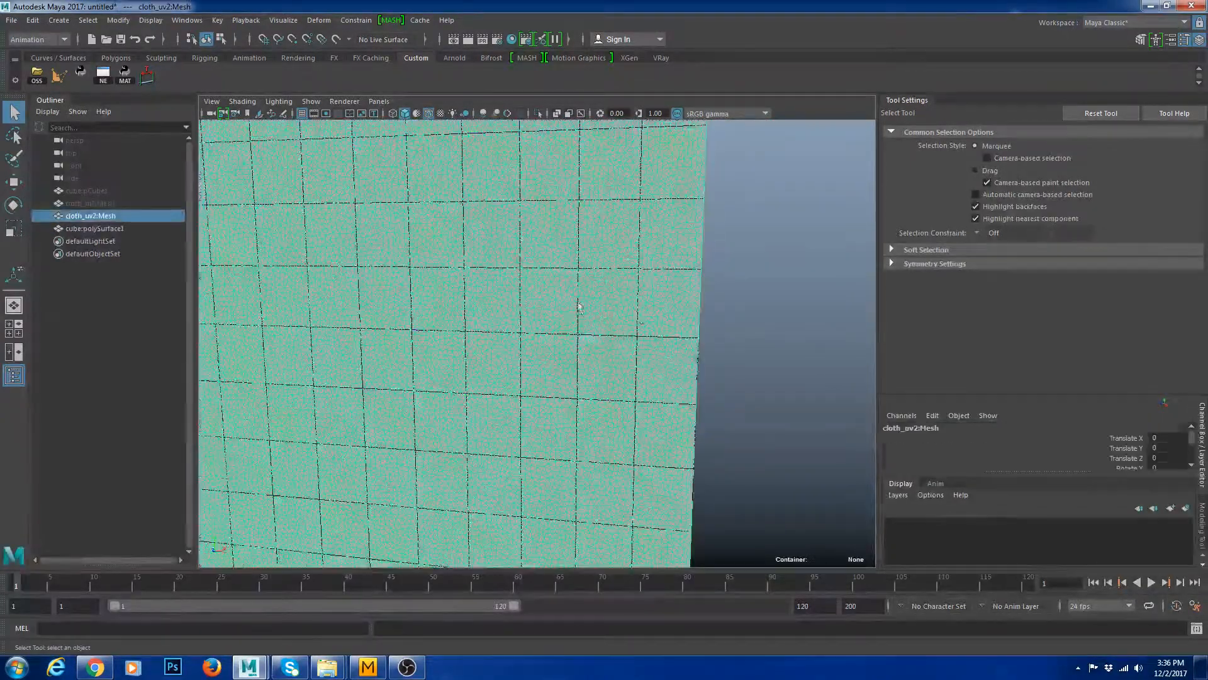
{"action": "left_click", "coordinate": [536, 313], "text": "shift"}
{"action": "left_click", "coordinate": [319, 20]}
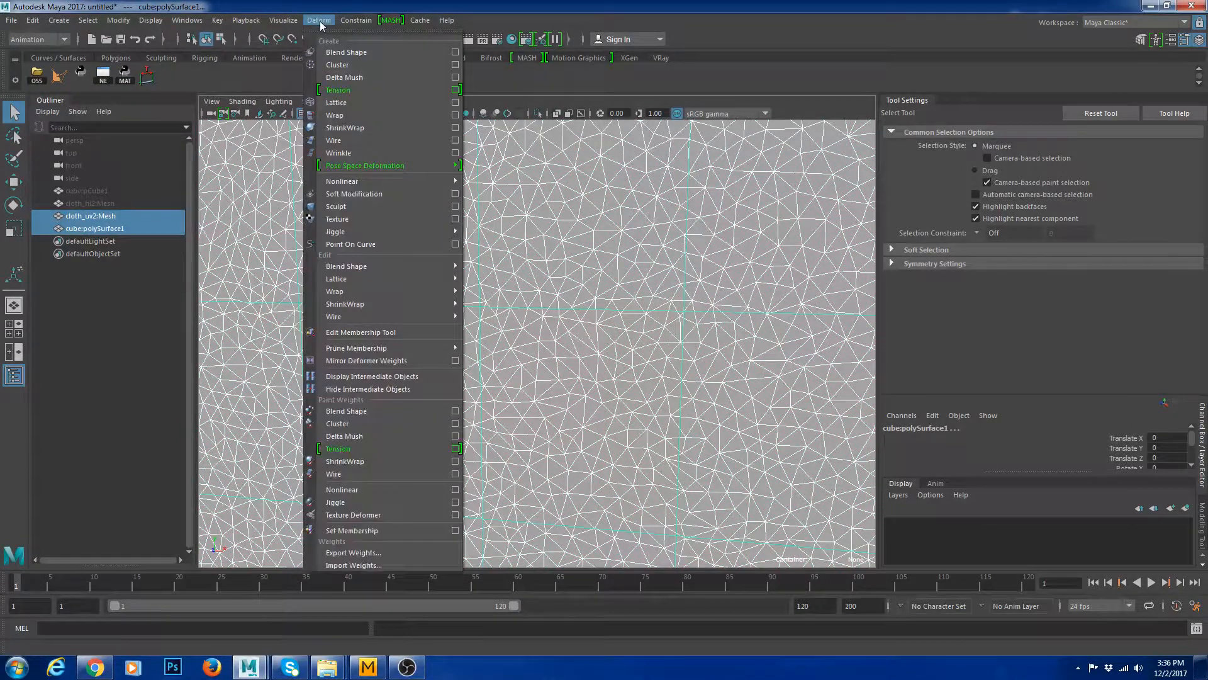
{"action": "left_click", "coordinate": [352, 114]}
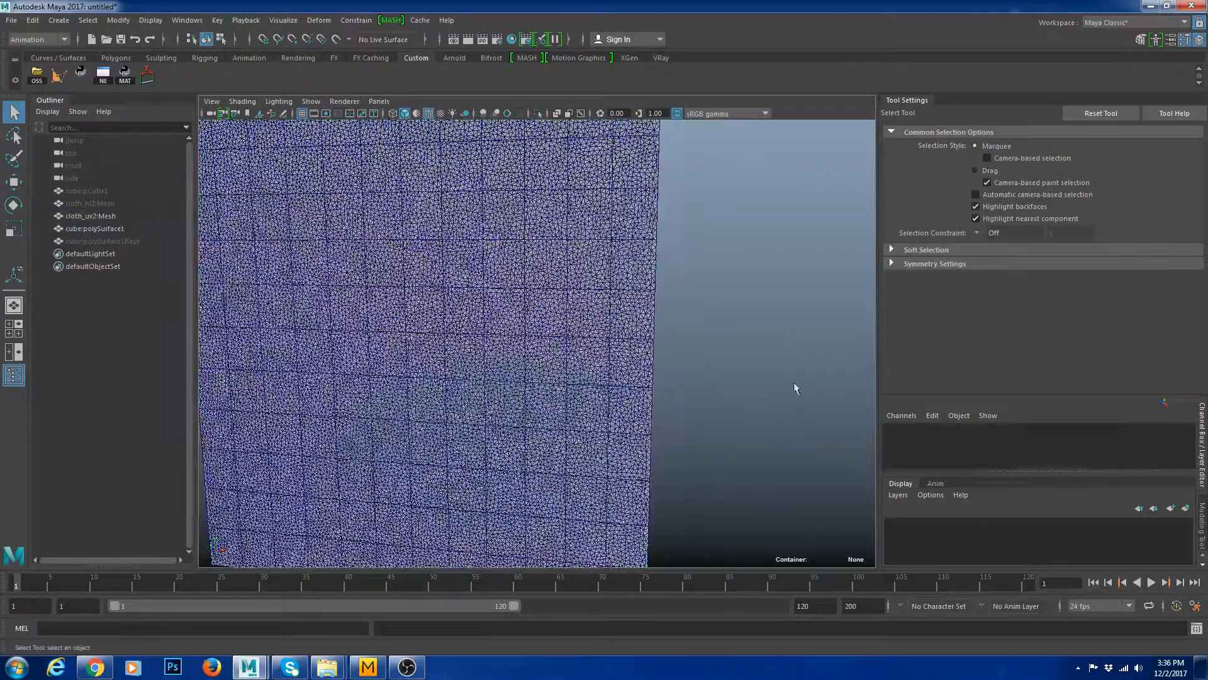
- Select the flat cloth and set the Mesh weight of cube:blendShape1 to 1.000 to test the wrap
{"action": "left_click", "coordinate": [598, 324]}
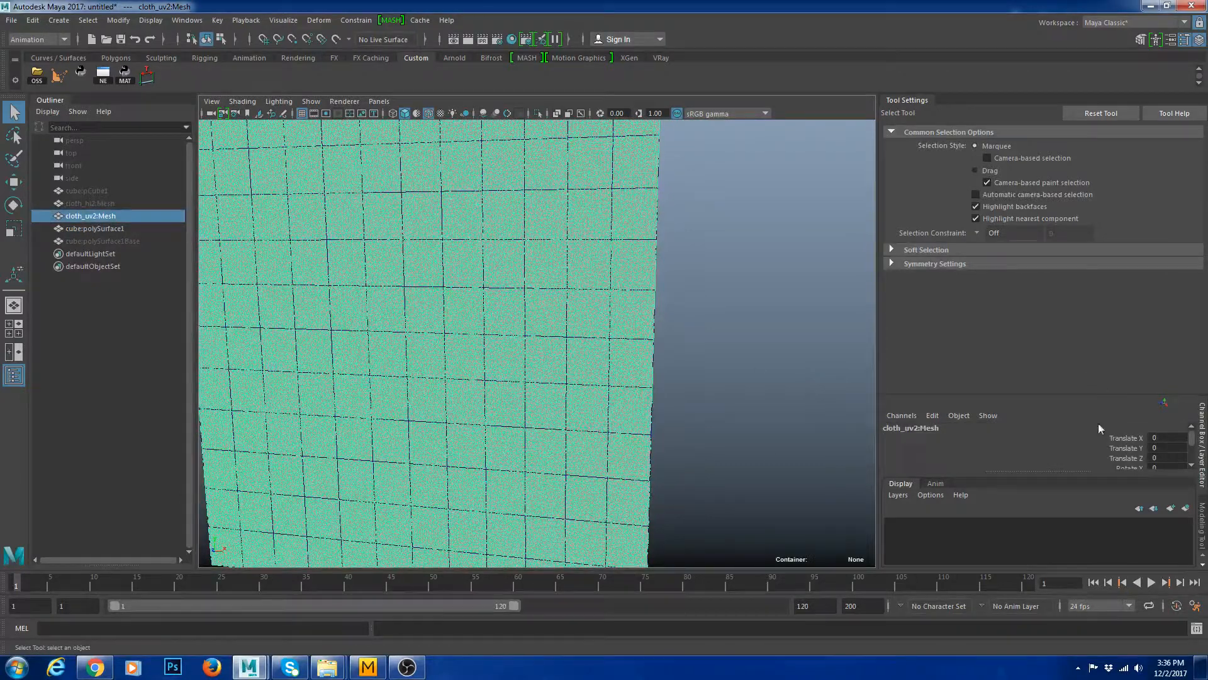
{"action": "scroll", "coordinate": [1089, 437], "scroll_direction": "down", "scroll_amount": 5}
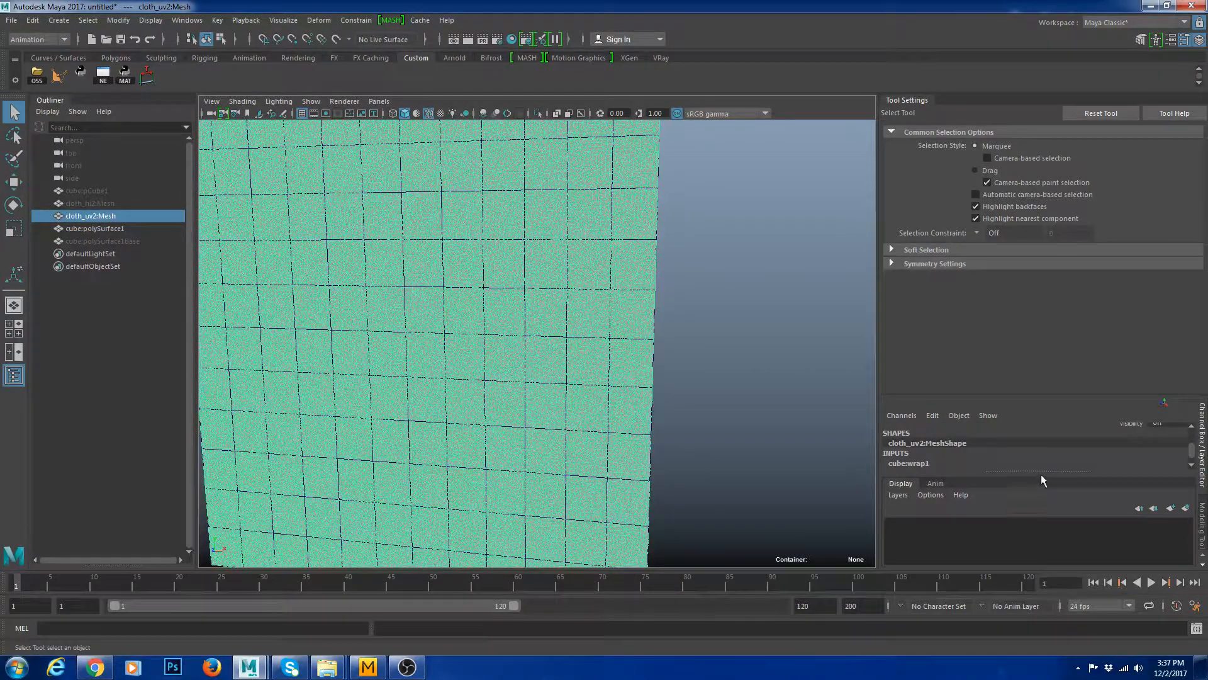
{"action": "left_click_drag", "start_coordinate": [1044, 473], "coordinate": [1161, 504]}
{"action": "scroll", "coordinate": [1051, 469], "scroll_direction": "up", "scroll_amount": 2}
{"action": "key", "text": "ctrl+a"}
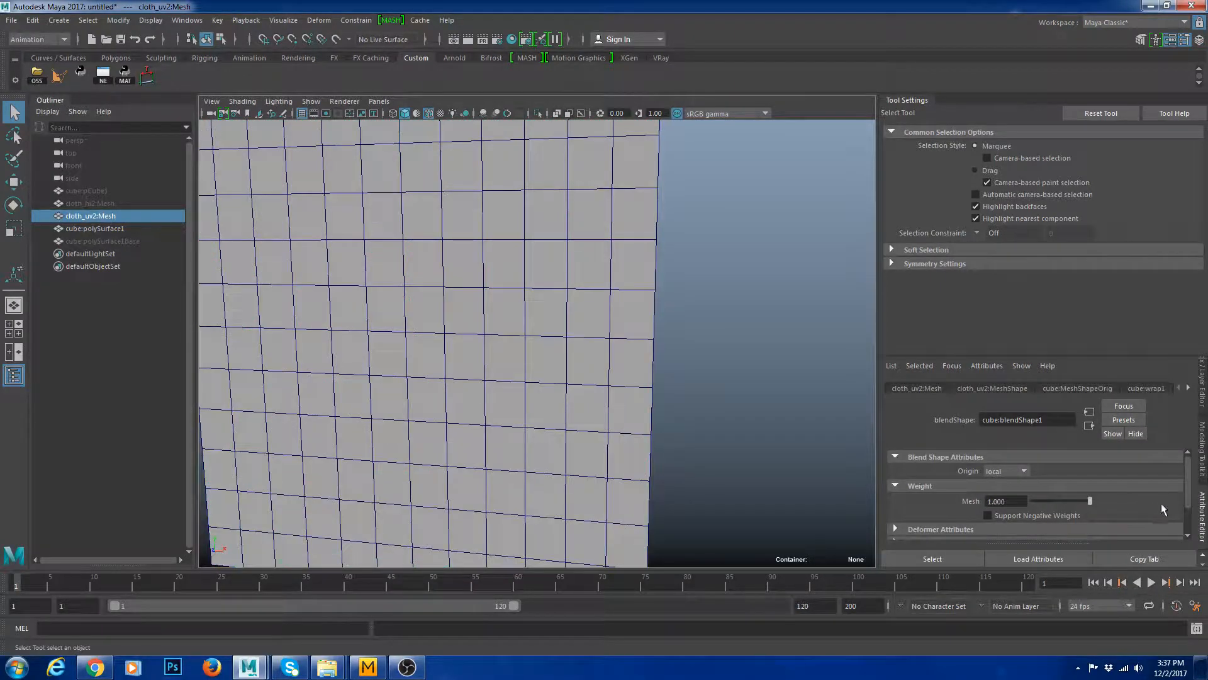
{"action": "scroll", "coordinate": [640, 342], "scroll_direction": "down", "scroll_amount": 10}
{"action": "scroll", "coordinate": [621, 390], "scroll_direction": "up", "scroll_amount": 10}
- Undo the blend shape weight change and the Wrap deformer
{"action": "key", "text": "ctrl+z"}
{"action": "key", "text": "ctrl+z"}
{"action": "key", "text": "ctrl+z"}
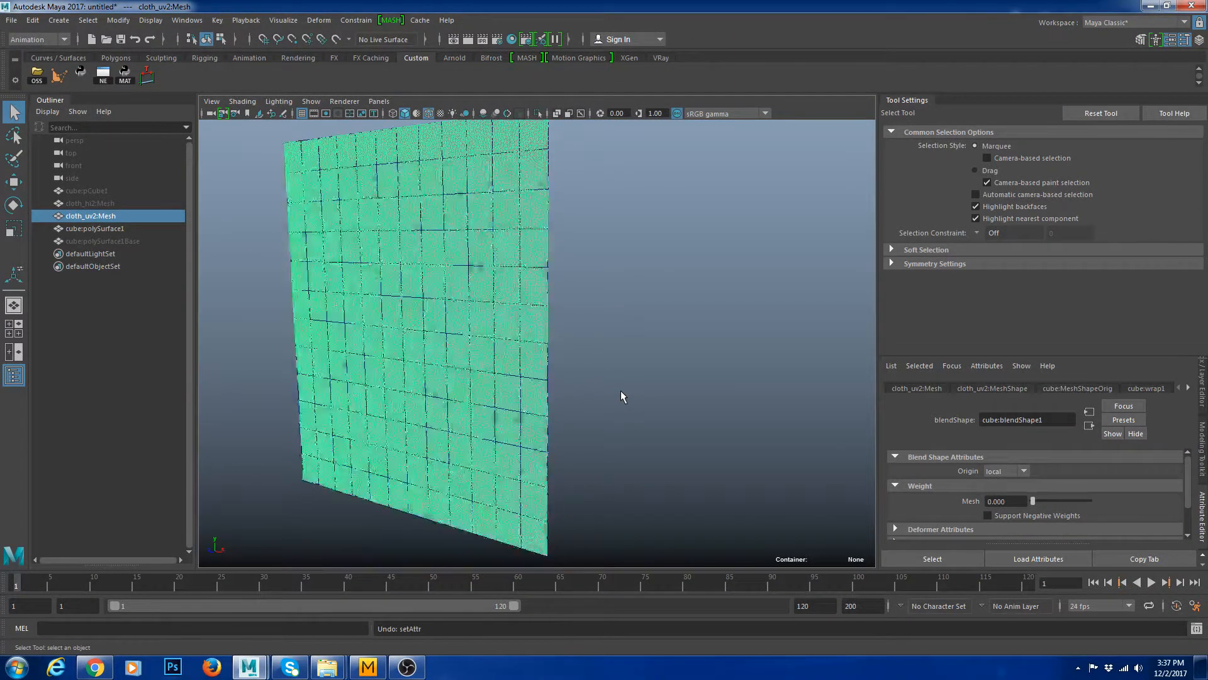
{"action": "scroll", "coordinate": [621, 390], "scroll_direction": "up", "scroll_amount": 5}
{"action": "key", "text": "ctrl+z"}
{"action": "key", "text": "ctrl+z"}
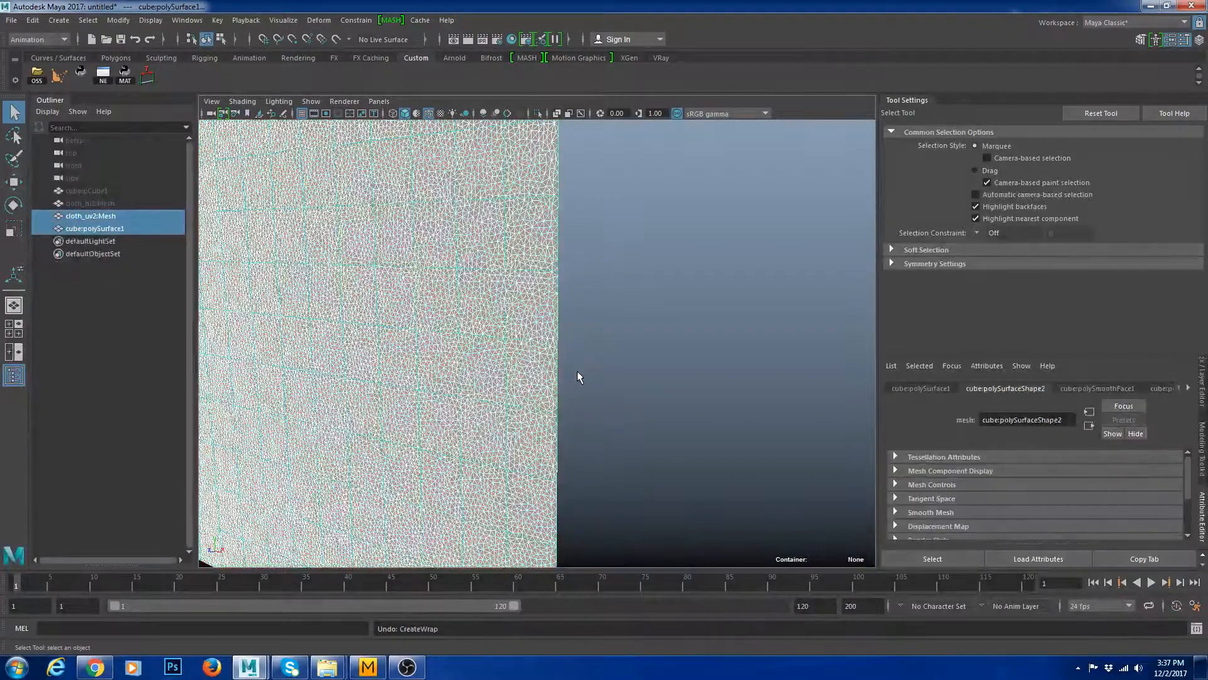
- Select cube:polySurface1 together with cloth_uv2:Mesh as the driving object, and create a Wrap deformer
{"action": "left_click_drag", "start_coordinate": [577, 372], "coordinate": [677, 390], "text": "alt"}
{"action": "left_click", "coordinate": [678, 394]}
{"action": "scroll", "coordinate": [667, 378], "scroll_direction": "up", "scroll_amount": 5}
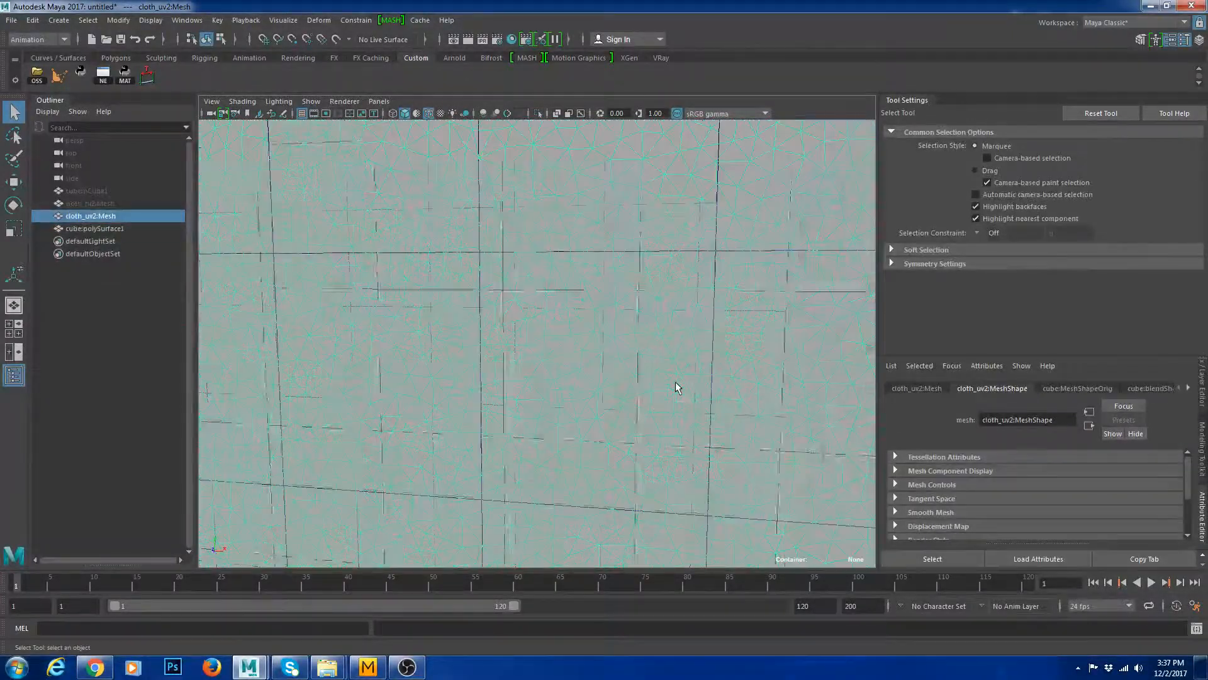
{"action": "left_click", "coordinate": [92, 229], "text": "ctrl"}
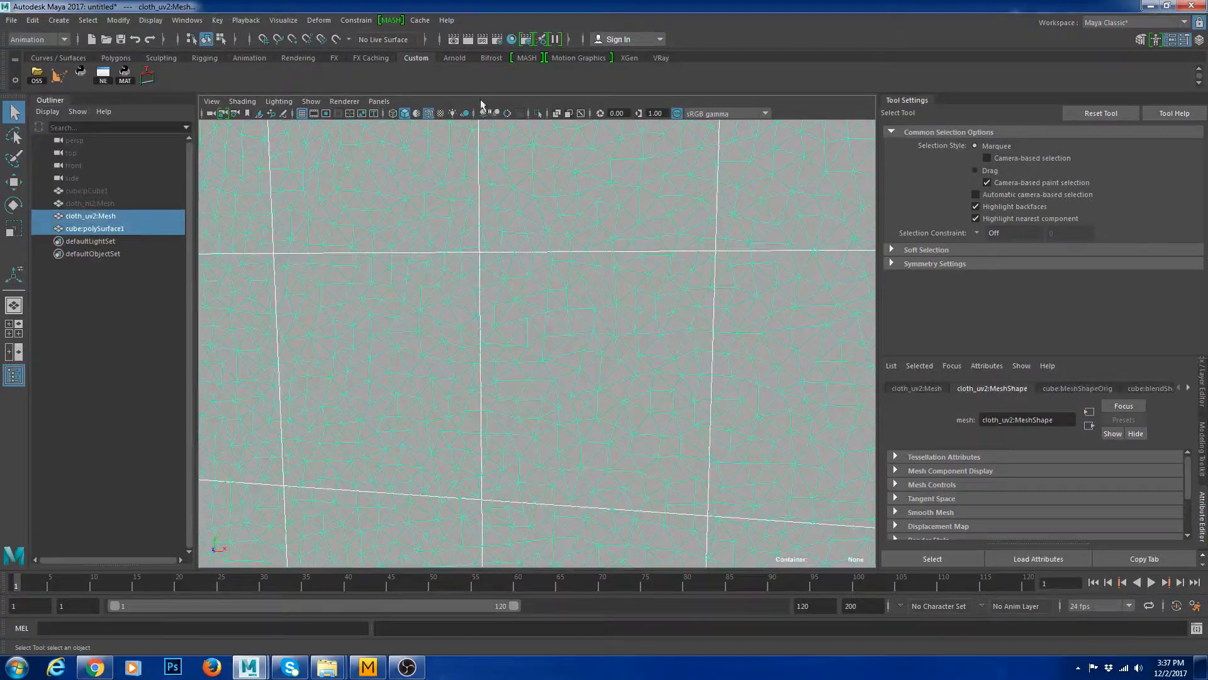
{"action": "left_click", "coordinate": [319, 20]}
{"action": "left_click", "coordinate": [360, 130]}
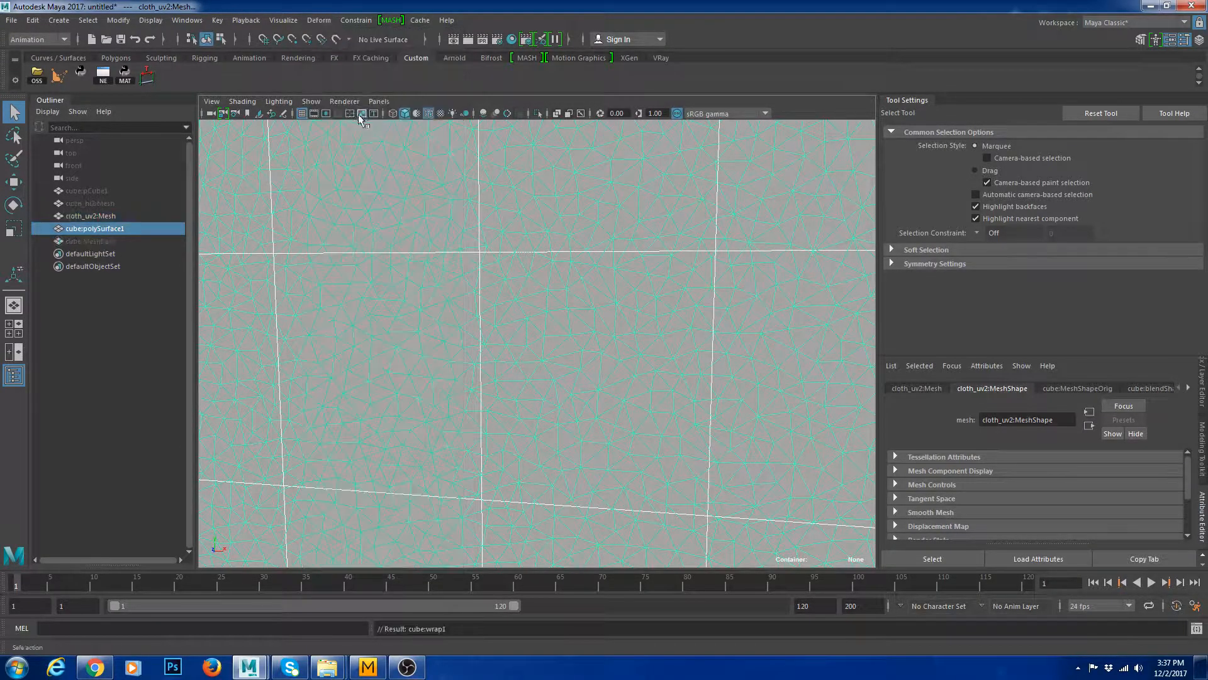
- Select the flat cloth and set the Mesh weight of cube:blendShape1 to 1.000
{"action": "scroll", "coordinate": [697, 363], "scroll_direction": "down", "scroll_amount": 5}
{"action": "left_click", "coordinate": [778, 353]}
{"action": "left_click", "coordinate": [583, 372]}
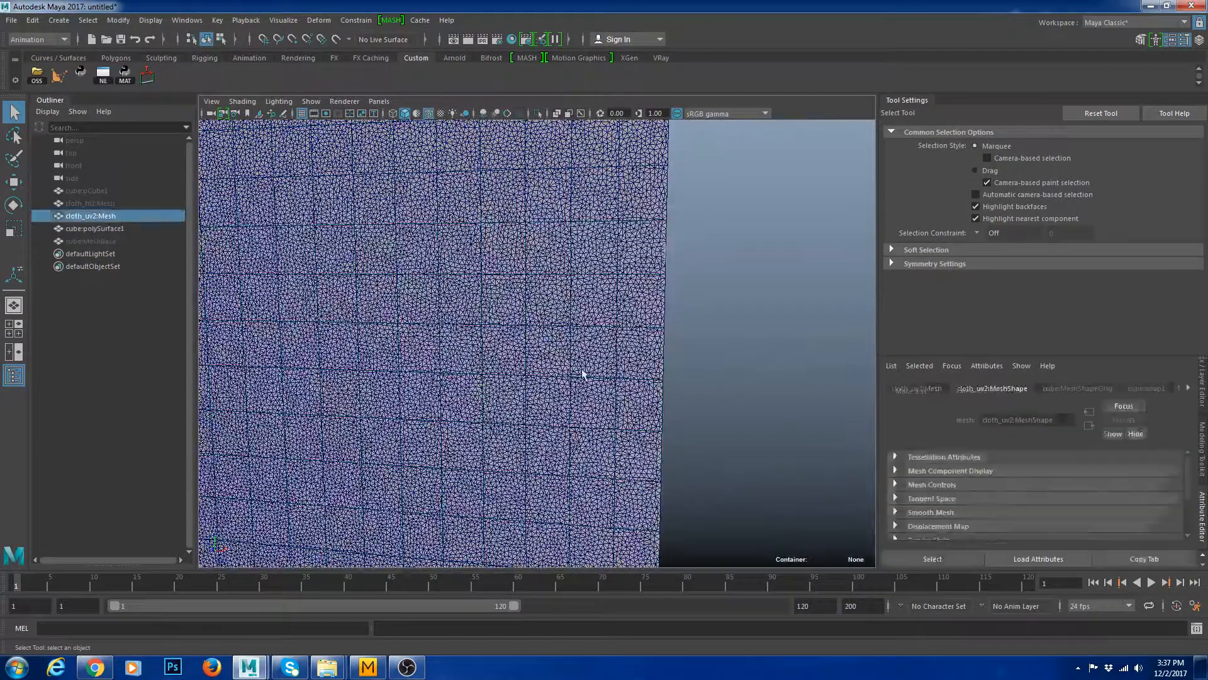
{"action": "left_click", "coordinate": [1141, 388]}
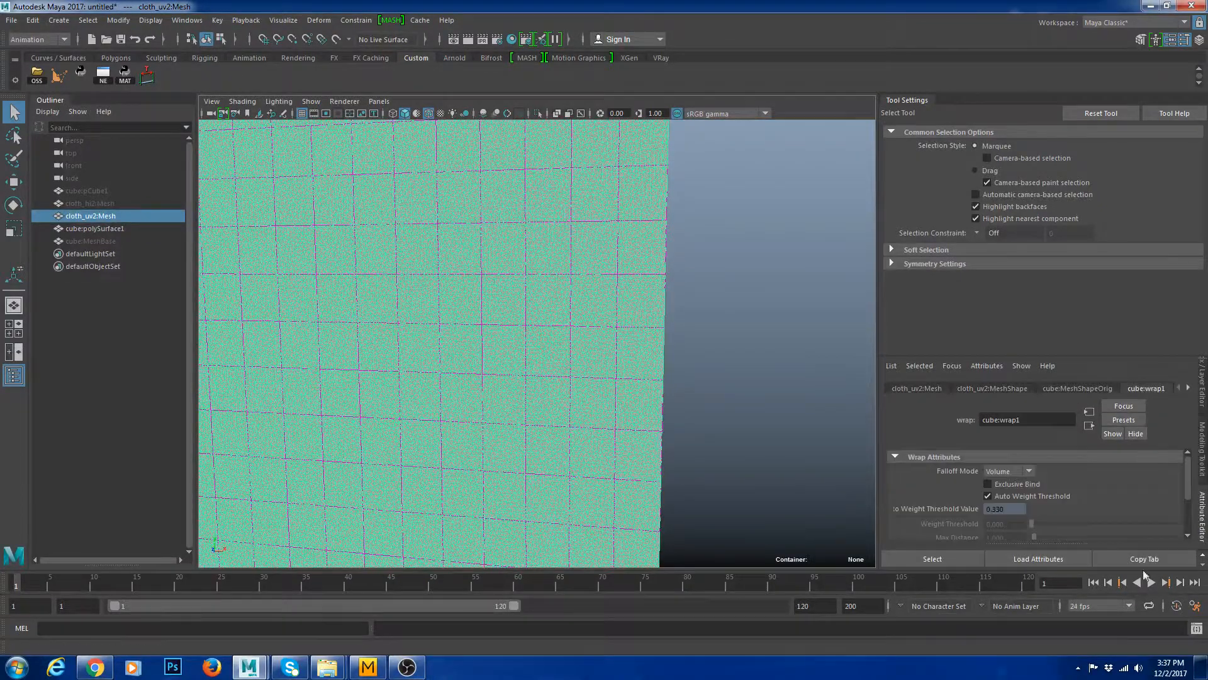
{"action": "left_click", "coordinate": [1190, 389]}
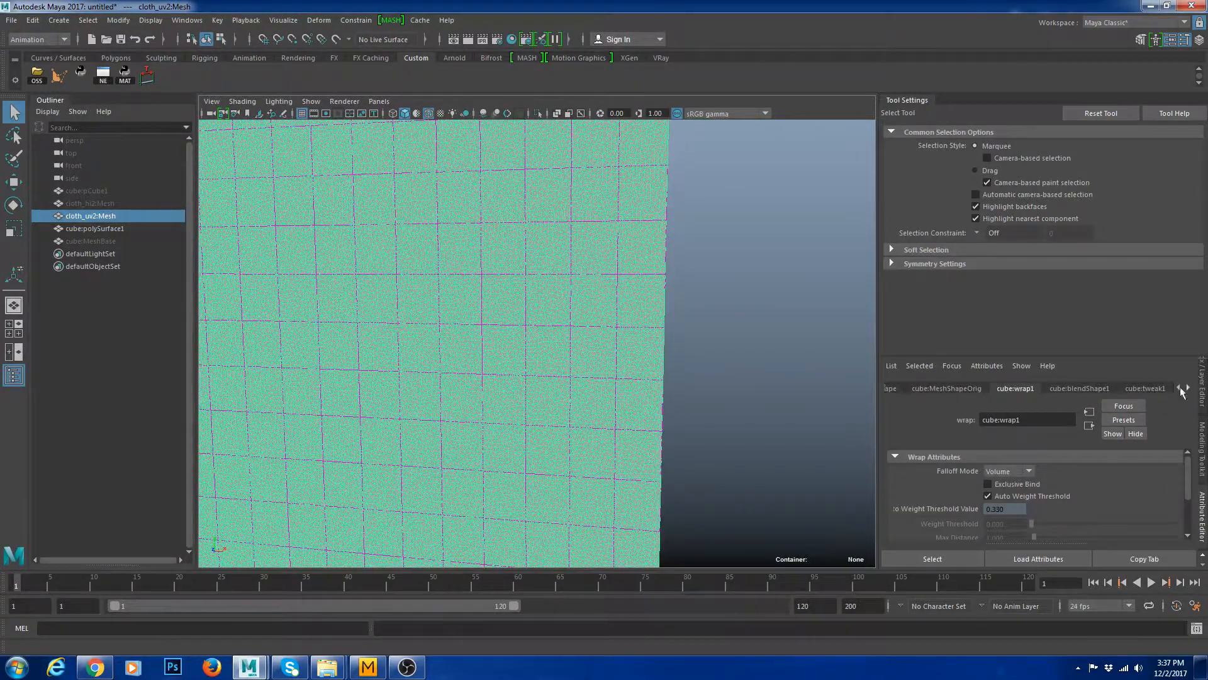
{"action": "left_click", "coordinate": [1090, 390]}
{"action": "left_click_drag", "start_coordinate": [1033, 501], "coordinate": [1096, 499]}
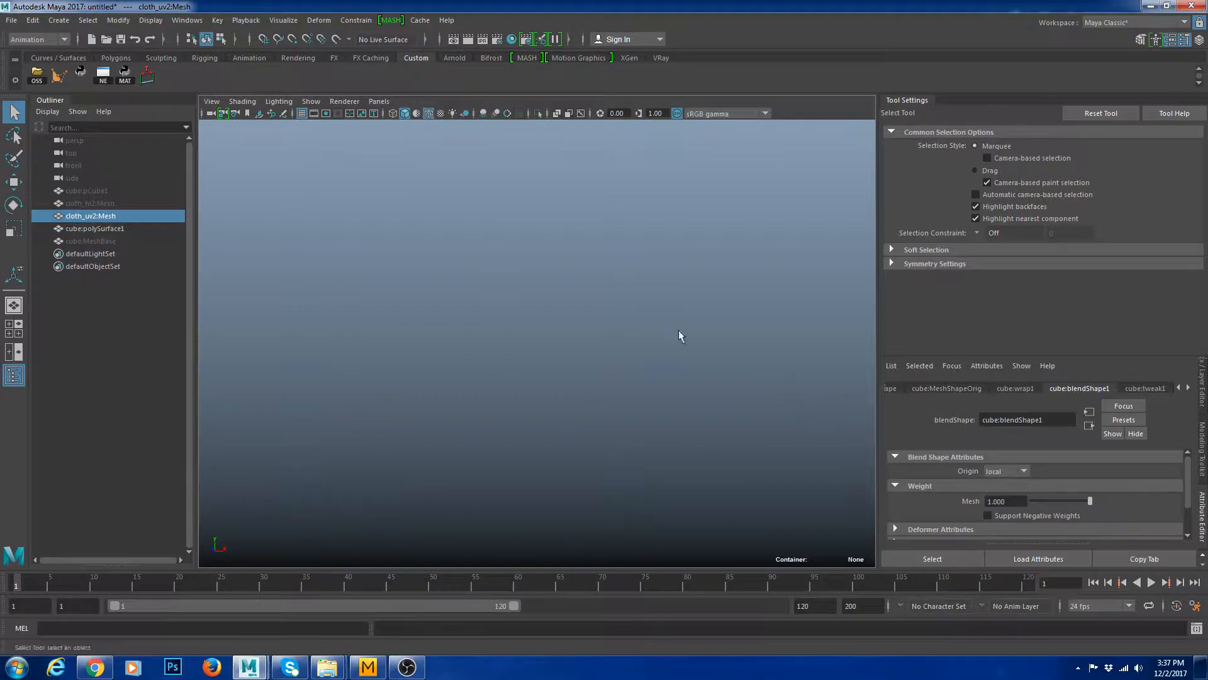
- Hide cloth_uv2:Mesh and show the high-resolution draped cloth_hi2:Mesh over the low-poly mesh for comparison
{"action": "left_click_drag", "start_coordinate": [485, 370], "coordinate": [597, 469], "text": "alt"}
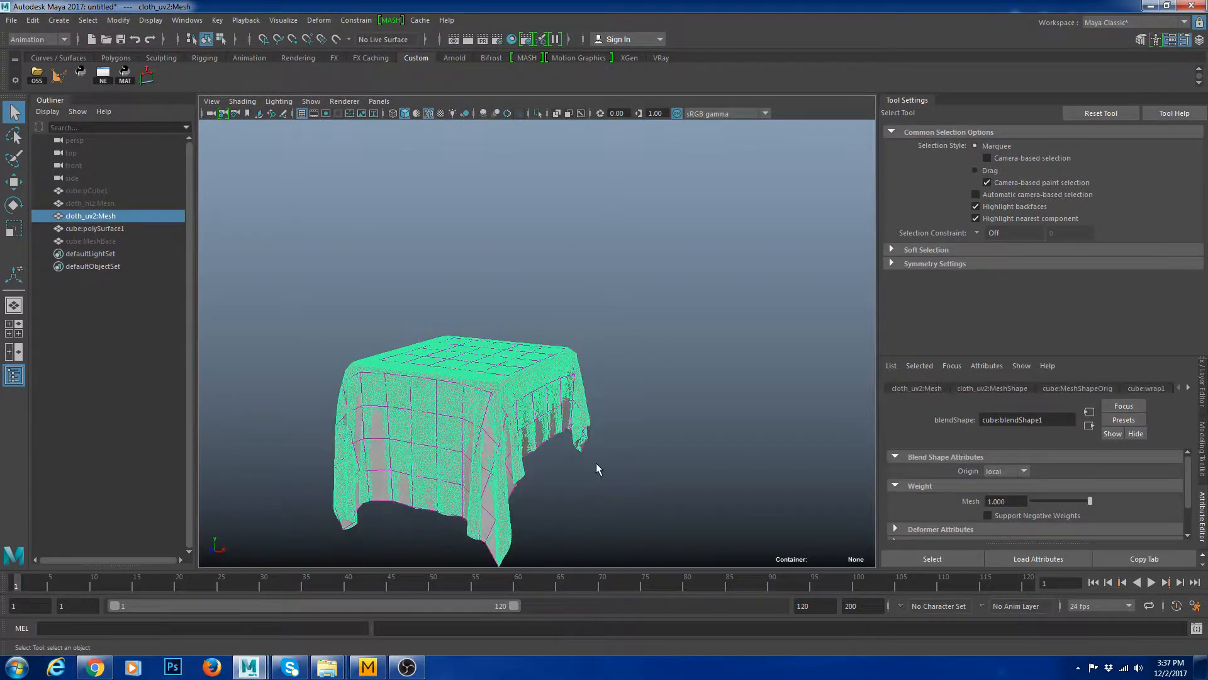
{"action": "key", "text": "ctrl+h"}
{"action": "left_click_drag", "start_coordinate": [505, 418], "coordinate": [588, 428], "text": "alt"}
{"action": "left_click", "coordinate": [704, 411]}
{"action": "left_click", "coordinate": [93, 215]}
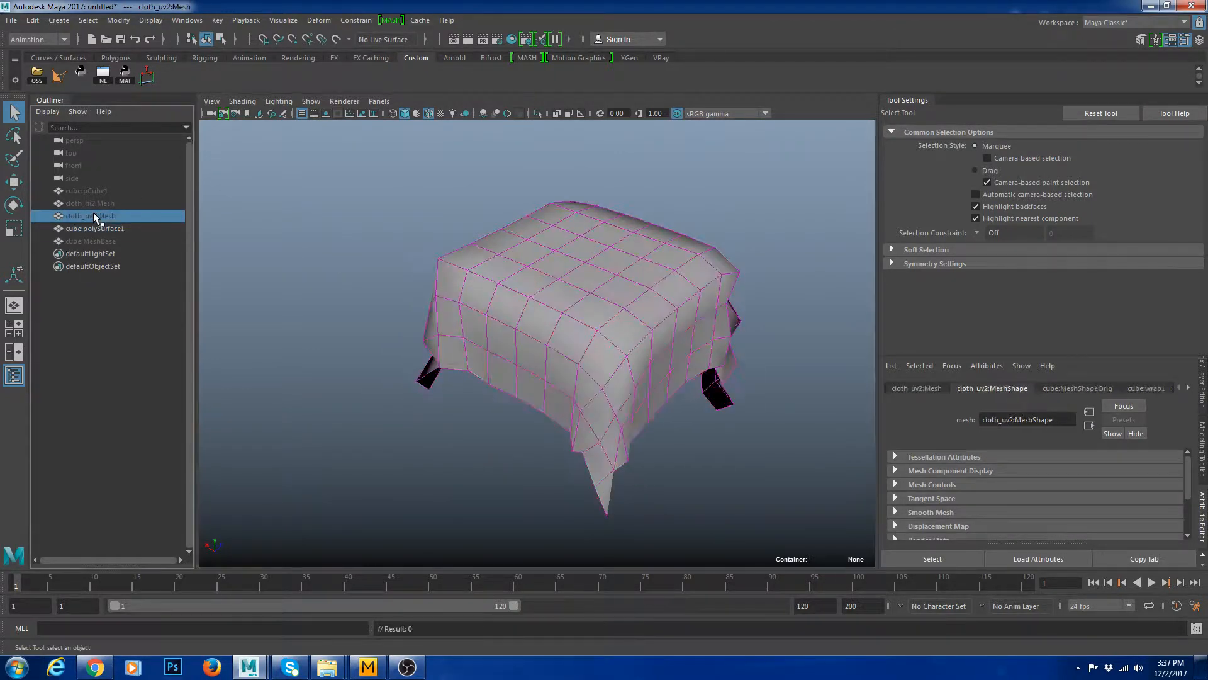
{"action": "left_click", "coordinate": [97, 202]}
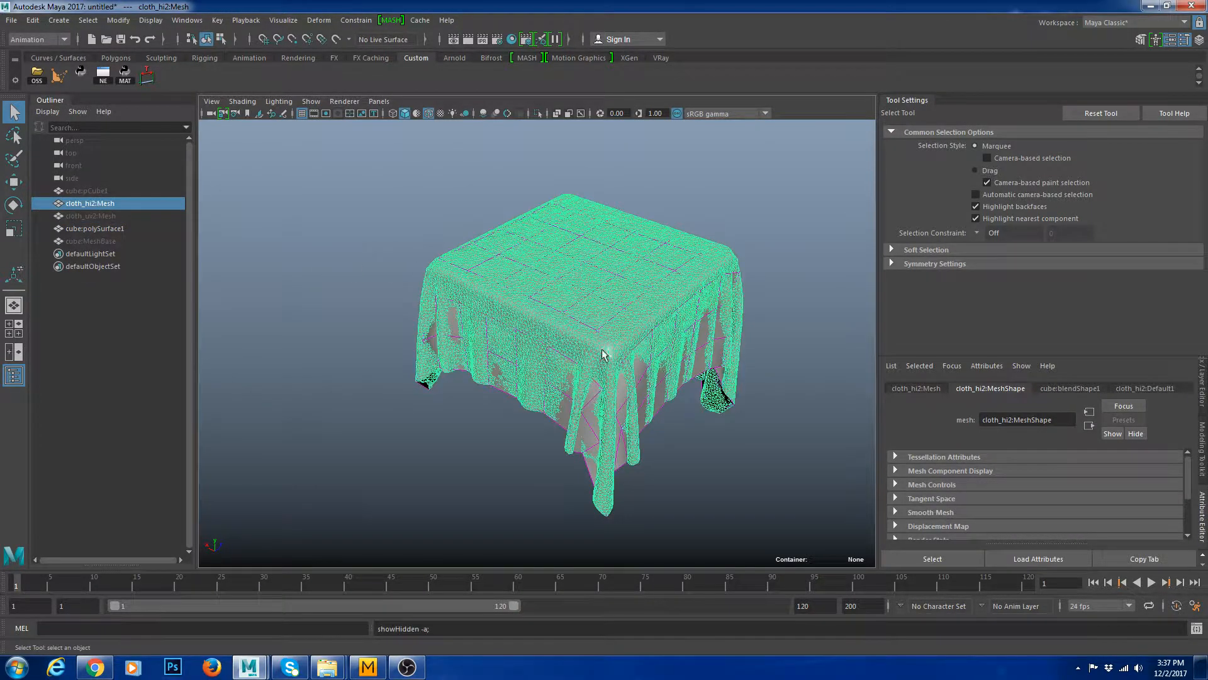
{"action": "left_click_drag", "start_coordinate": [347, 266], "coordinate": [746, 371], "text": "alt"}
- Select cube:polySurface1, switch to the Modeling menu set, and check the mesh's layout in the UV Editor before closing it
{"action": "left_click", "coordinate": [656, 423]}
{"action": "scroll", "coordinate": [746, 372], "scroll_direction": "up", "scroll_amount": 4}
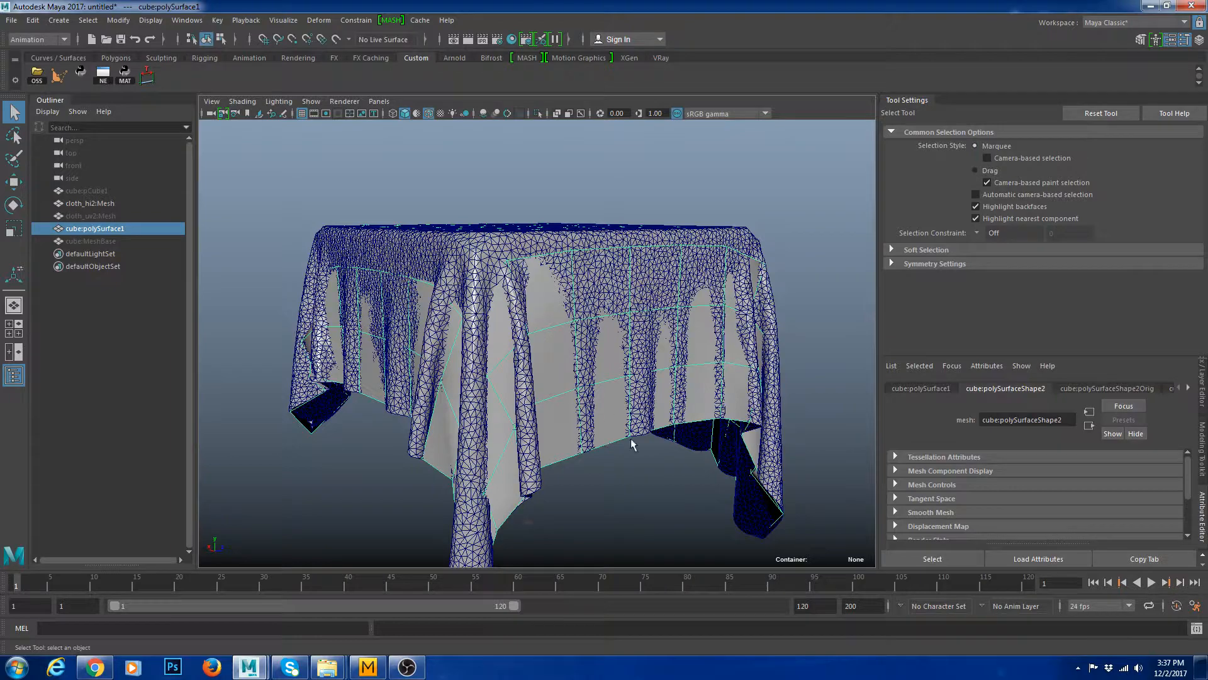
{"action": "left_click_drag", "start_coordinate": [632, 444], "coordinate": [629, 409], "text": "alt"}
{"action": "left_click", "coordinate": [36, 40]}
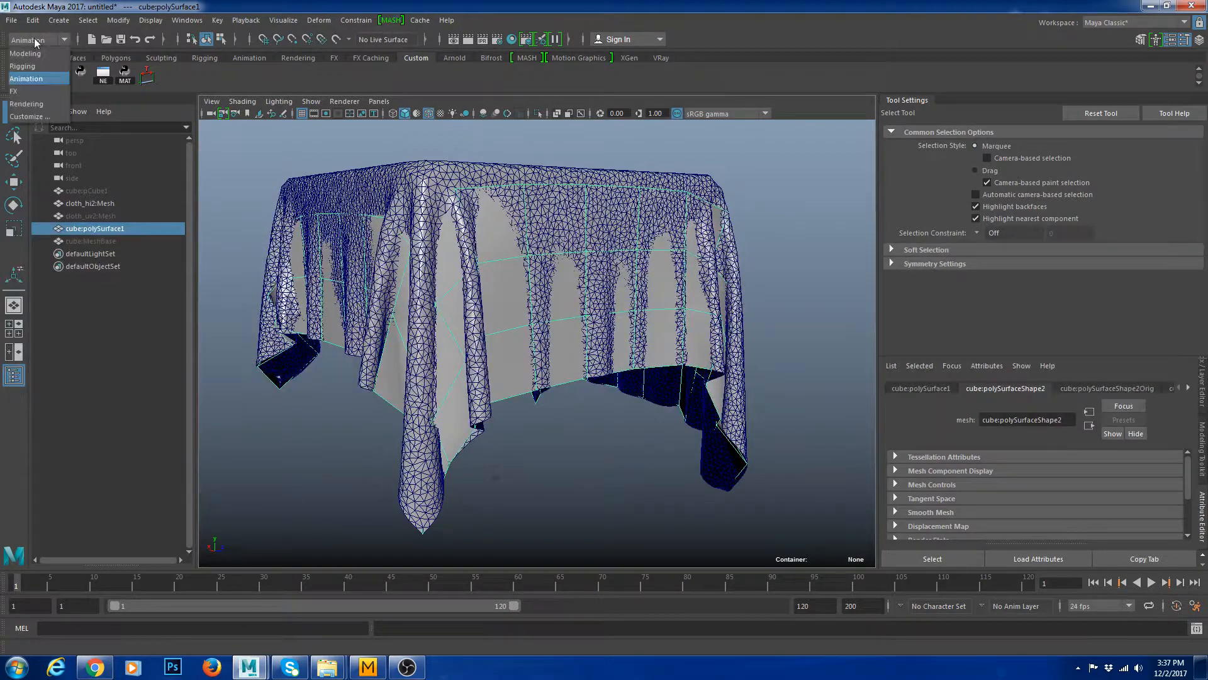
{"action": "left_click", "coordinate": [26, 54]}
{"action": "left_click", "coordinate": [484, 19]}
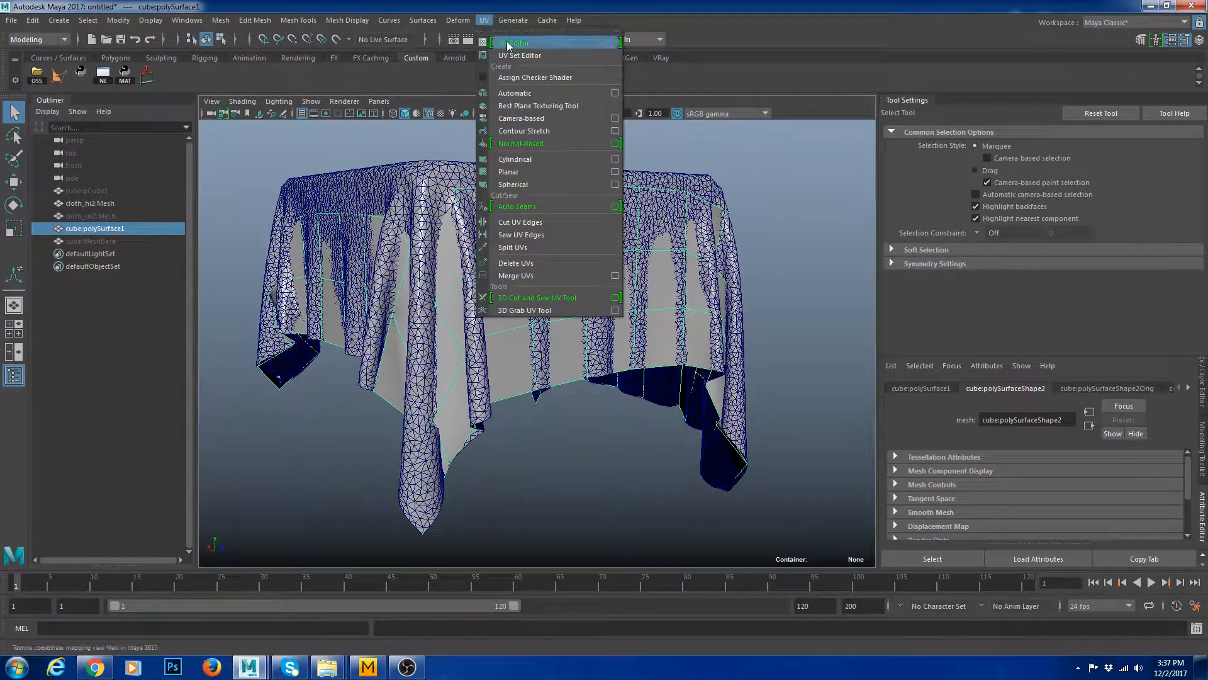
{"action": "left_click", "coordinate": [503, 44]}
{"action": "scroll", "coordinate": [628, 327], "scroll_direction": "down", "scroll_amount": 2}
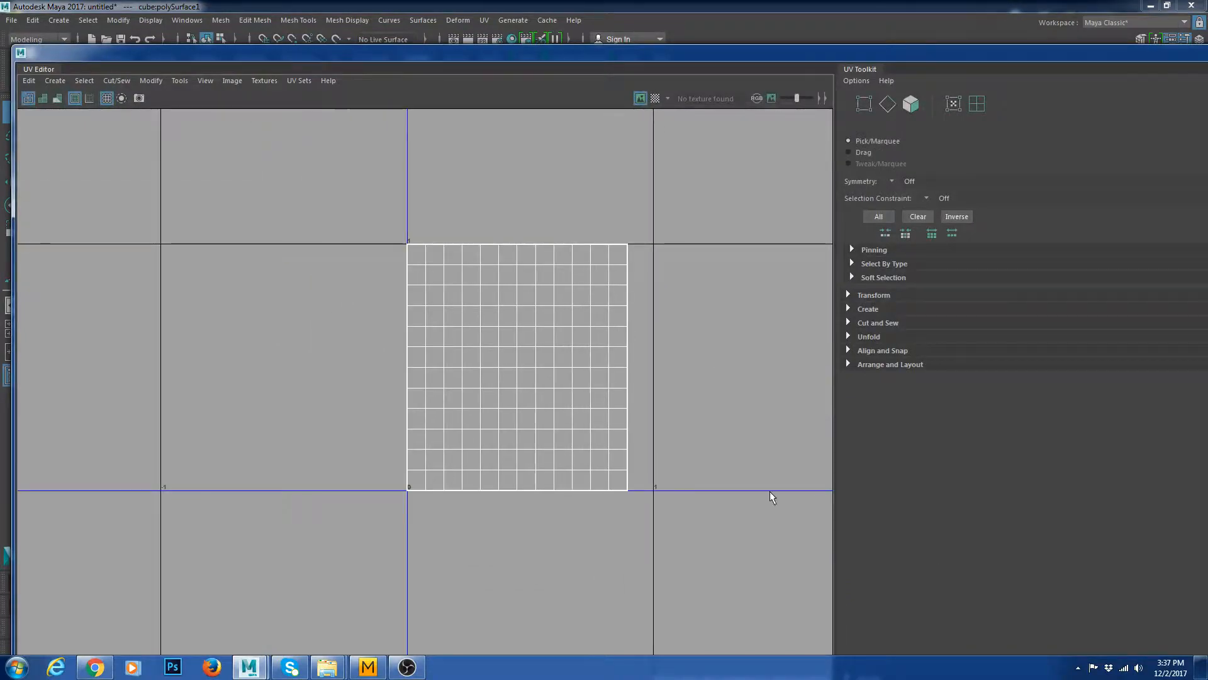
{"action": "left_click_drag", "start_coordinate": [1116, 43], "coordinate": [826, 277]}
{"action": "left_click", "coordinate": [805, 283]}
- Examine from several sides how closely the wrapped low-poly mesh follows the folds and corners of the high-resolution draped cloth
{"action": "scroll", "coordinate": [541, 252], "scroll_direction": "down", "scroll_amount": 5}
{"action": "left_click_drag", "start_coordinate": [503, 182], "coordinate": [491, 235], "text": "alt"}
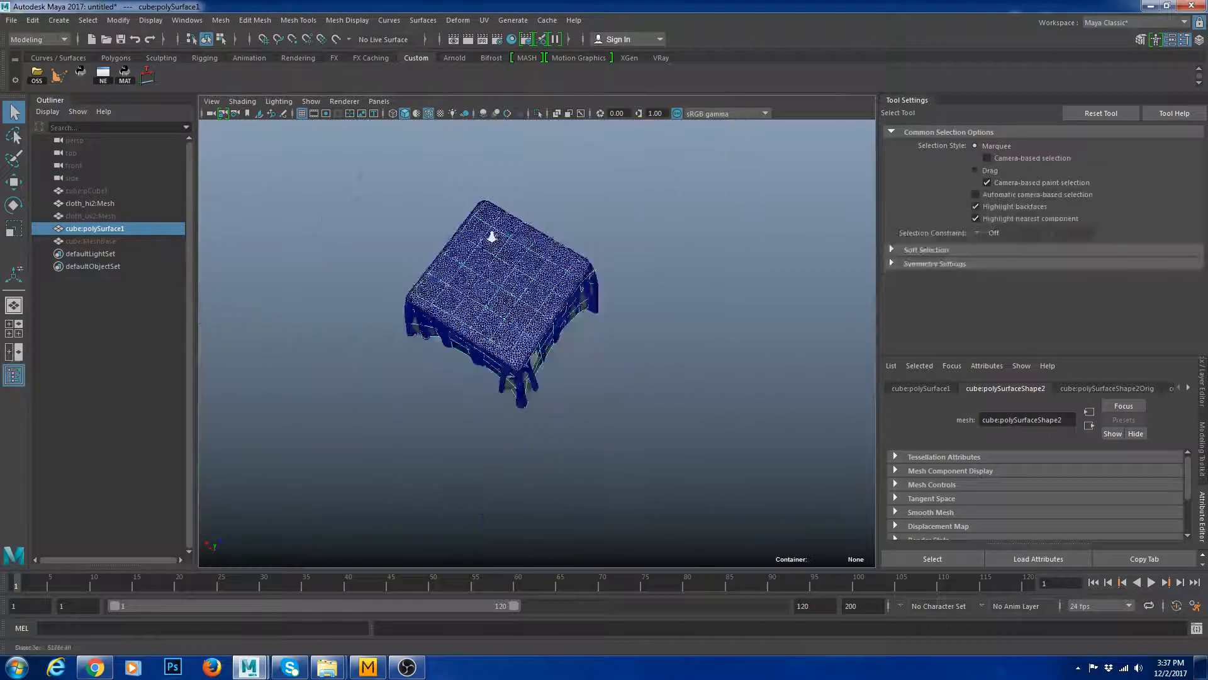
{"action": "left_click_drag", "start_coordinate": [667, 409], "coordinate": [638, 376], "text": "alt"}
{"action": "scroll", "coordinate": [661, 343], "scroll_direction": "up", "scroll_amount": 3}
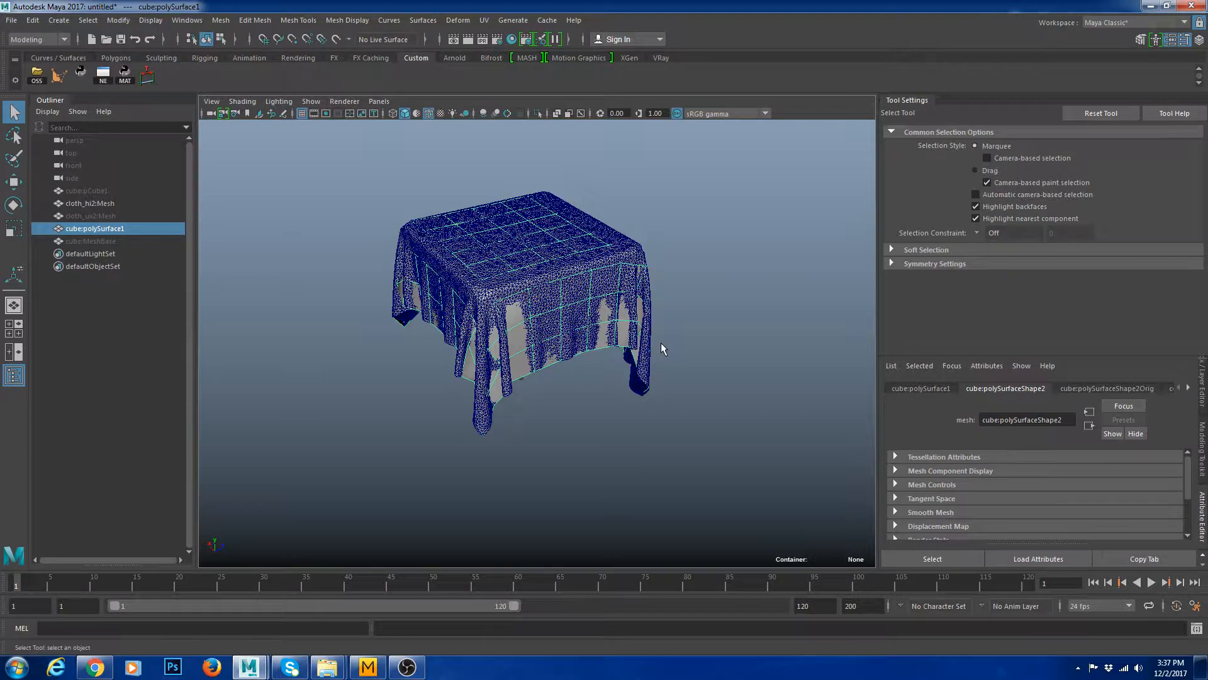
{"action": "left_click_drag", "start_coordinate": [661, 342], "coordinate": [521, 179], "text": "alt"}
{"action": "left_click_drag", "start_coordinate": [638, 281], "coordinate": [629, 504], "text": "alt"}
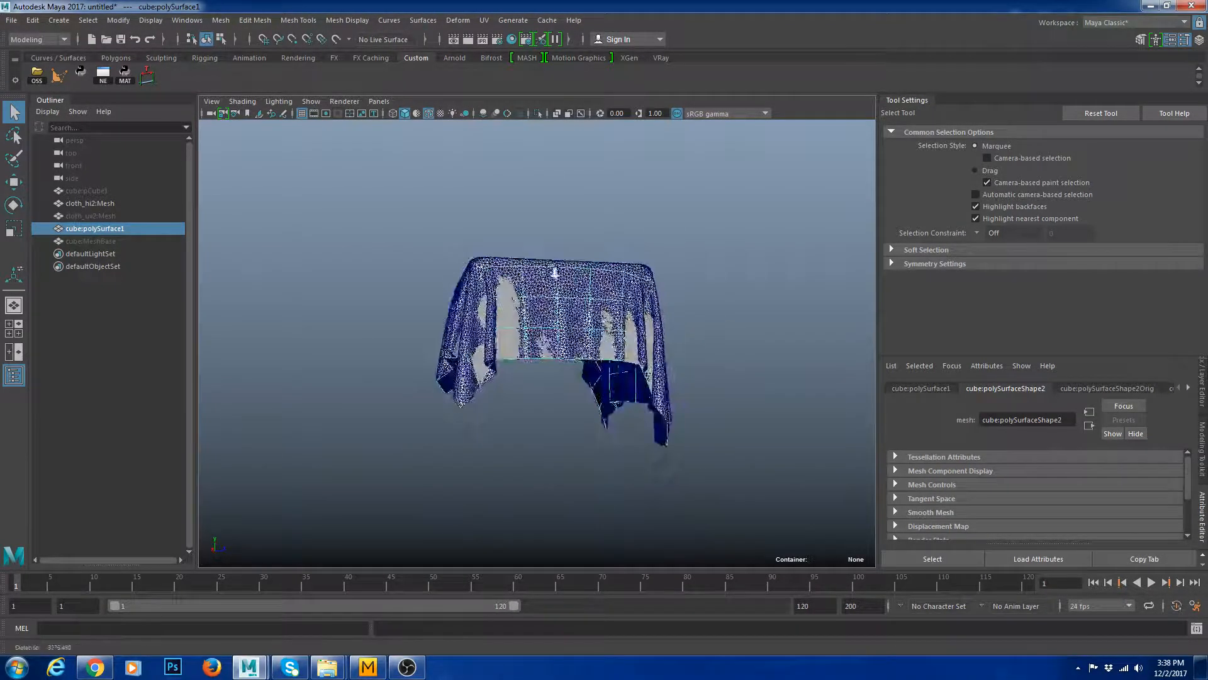
{"action": "scroll", "coordinate": [553, 270], "scroll_direction": "up", "scroll_amount": 5}
{"action": "mouse_move", "coordinate": [553, 270]}
{"action": "left_mouse_down", "text": "alt"}
{"action": "mouse_move", "coordinate": [525, 293]}
{"action": "mouse_move", "coordinate": [547, 287]}
{"action": "left_mouse_up", "text": "alt"}
{"action": "scroll", "coordinate": [546, 288], "scroll_direction": "down", "scroll_amount": 4}
{"action": "left_click_drag", "start_coordinate": [596, 390], "coordinate": [617, 290], "text": "alt"}
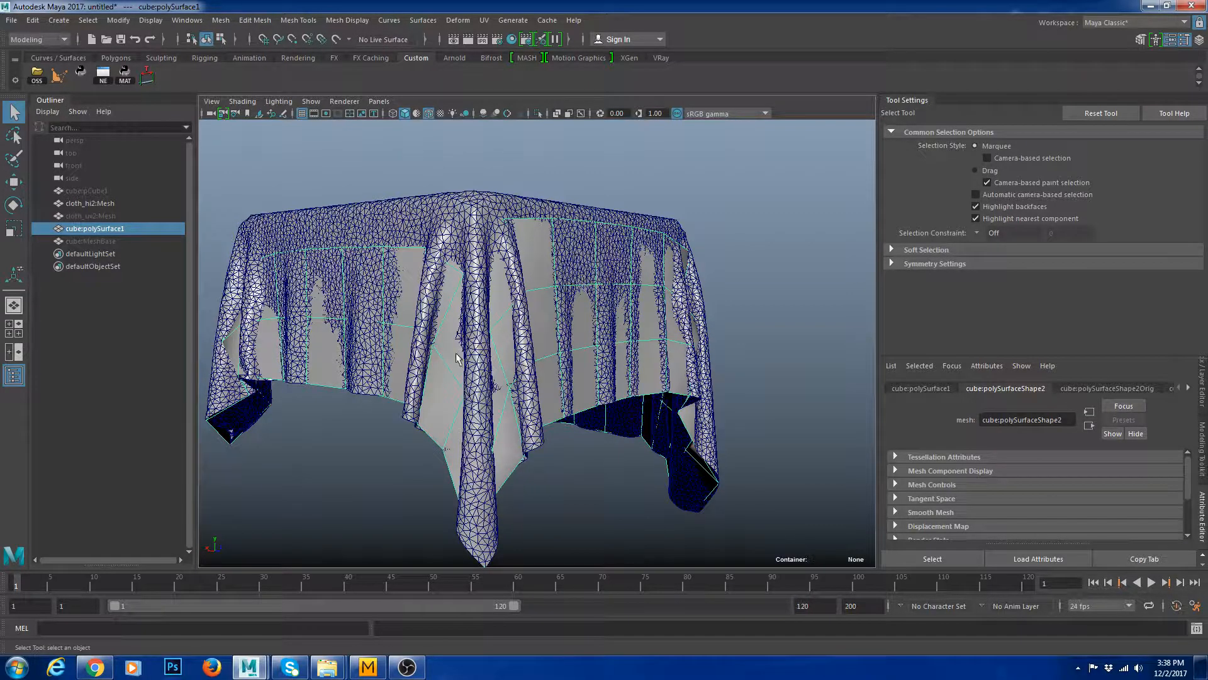
{"action": "left_click_drag", "start_coordinate": [571, 289], "coordinate": [734, 426], "text": "alt"}
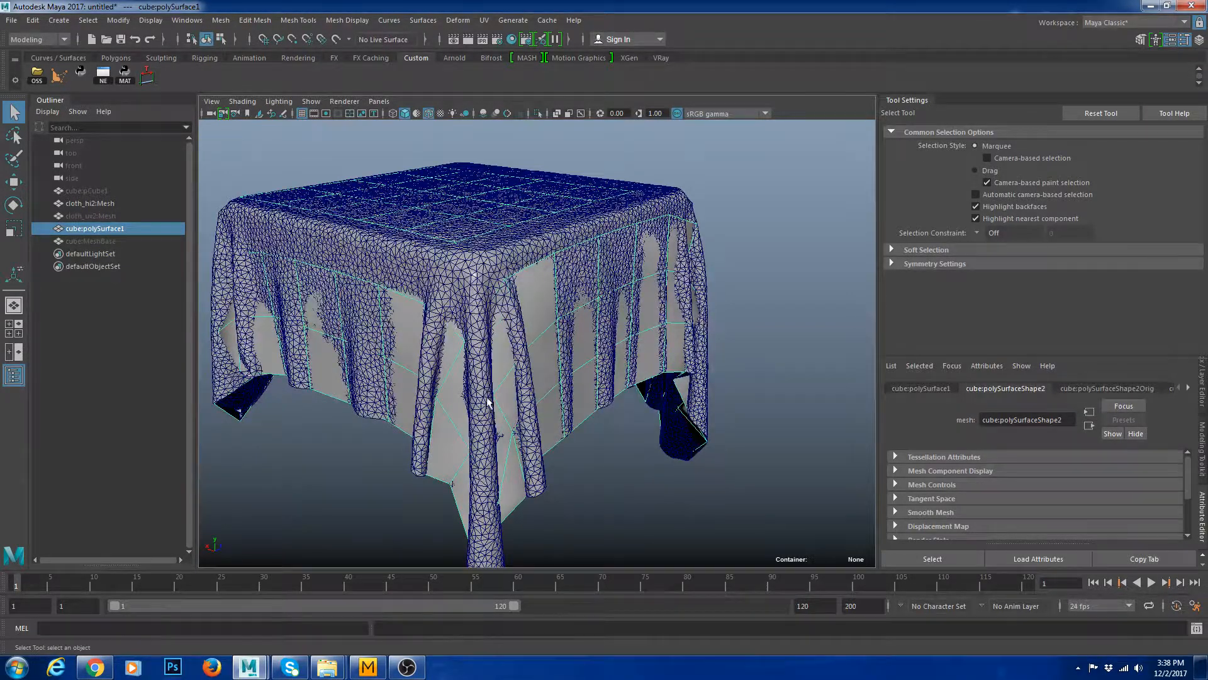
{"action": "scroll", "coordinate": [695, 370], "scroll_direction": "down", "scroll_amount": 3}
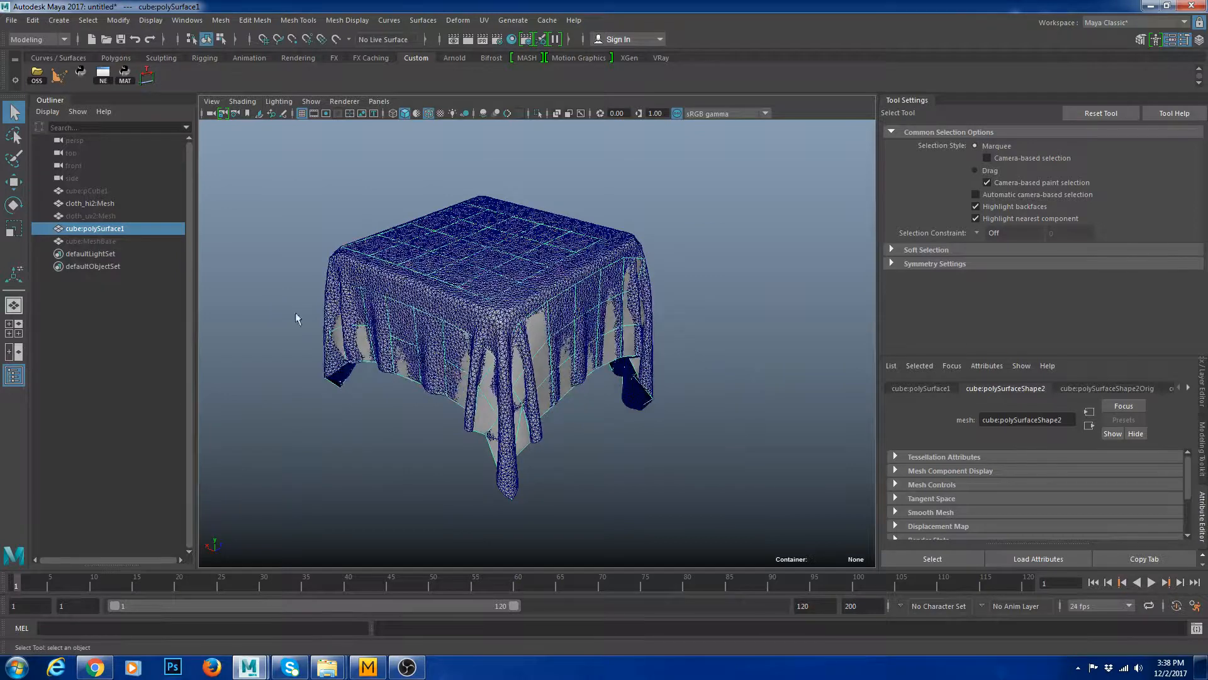
- Select cloth_uv2:Mesh and set the Mesh weight of cube:blendShape1 to 0.000
{"action": "left_click", "coordinate": [96, 219]}
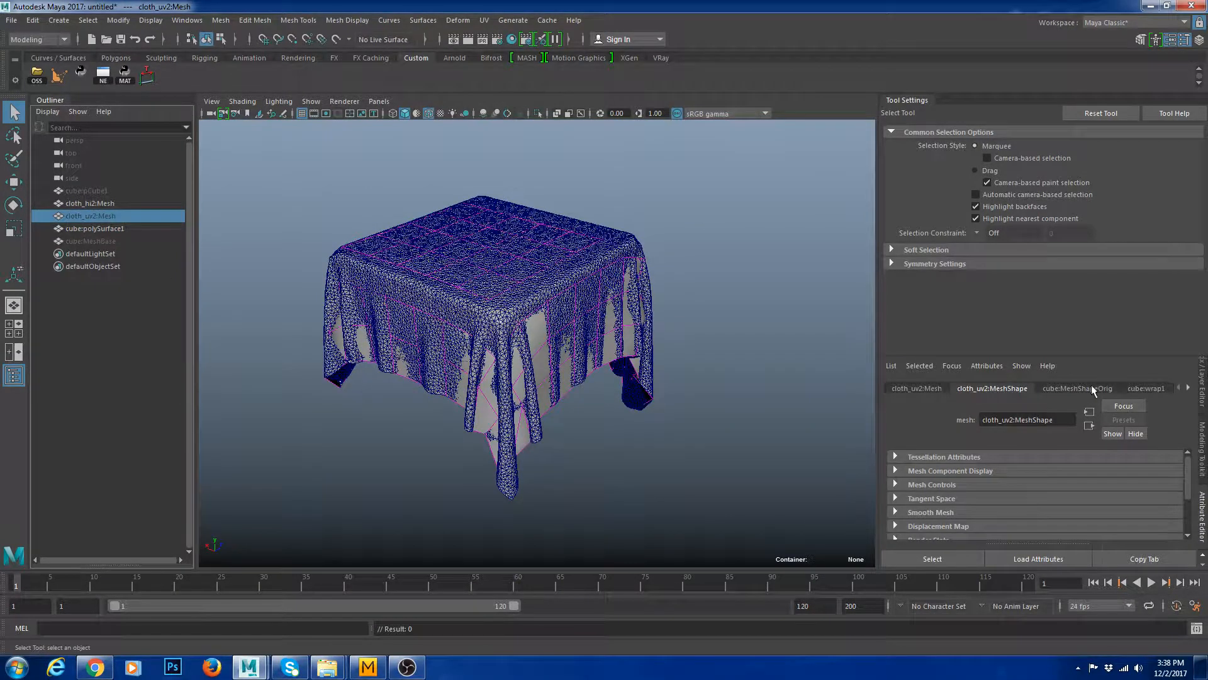
{"action": "left_click", "coordinate": [1188, 387]}
{"action": "left_click", "coordinate": [1188, 388]}
{"action": "left_click", "coordinate": [1087, 389]}
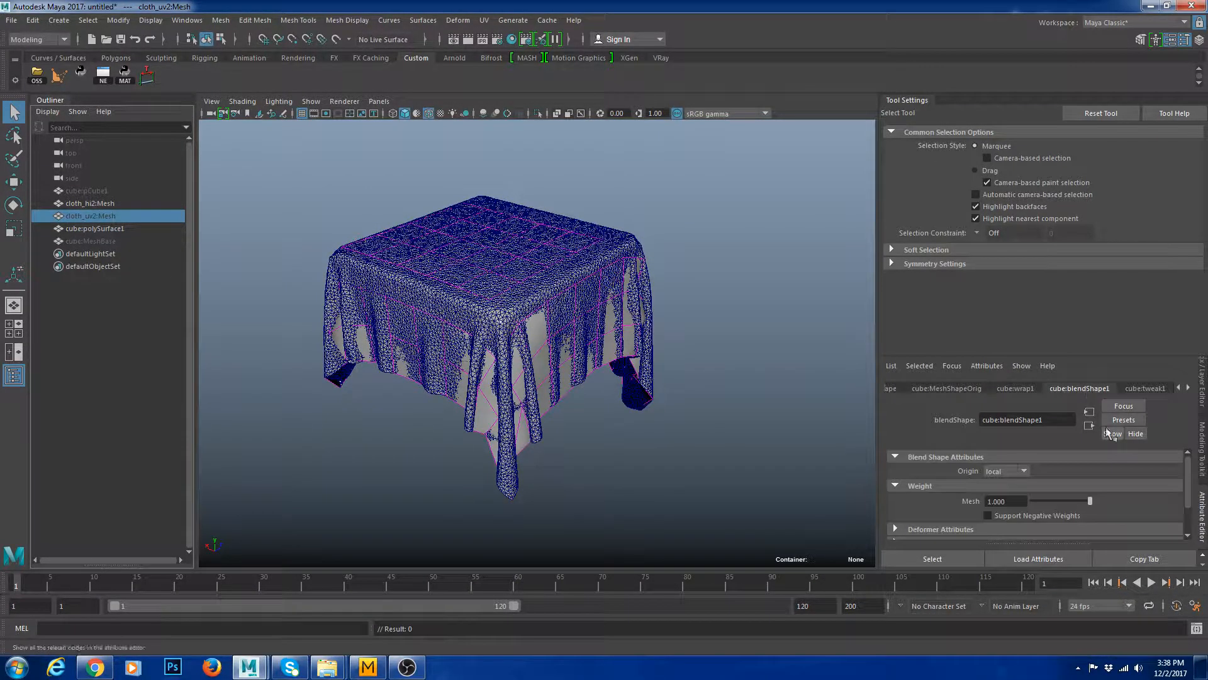
{"action": "left_click_drag", "start_coordinate": [1090, 501], "coordinate": [968, 503]}
{"action": "right_click_drag", "start_coordinate": [610, 375], "coordinate": [458, 321], "text": "alt"}
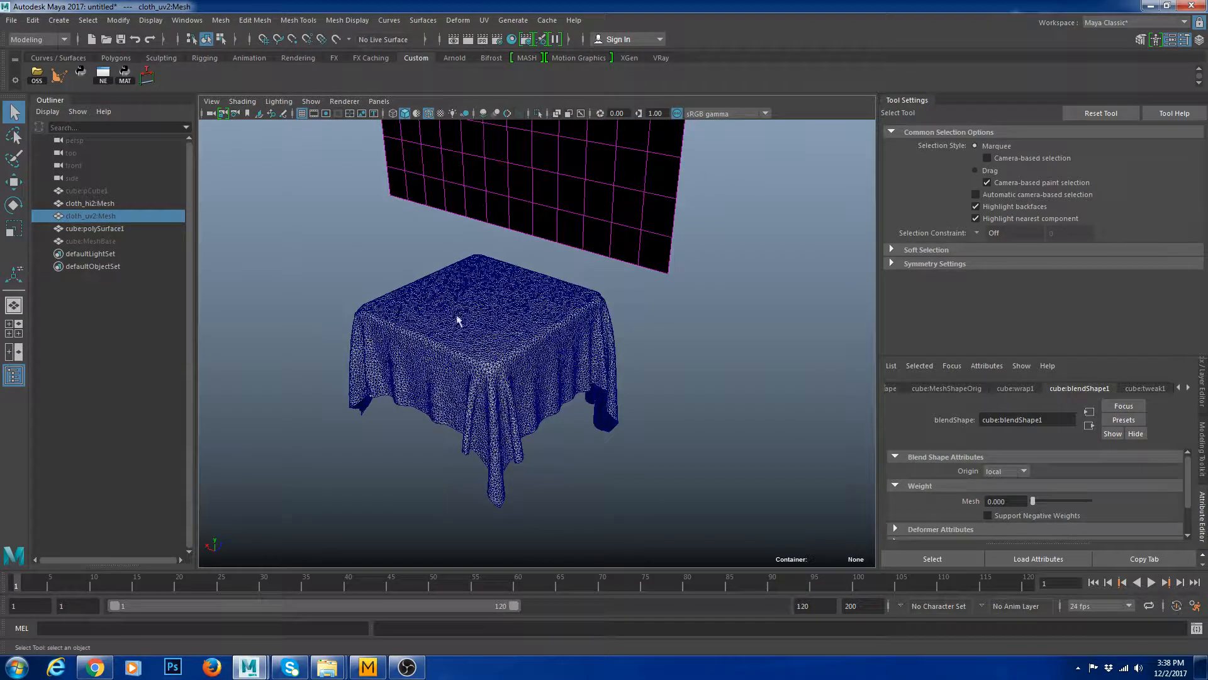
- Unhide cube:MeshBase and cube:pCube1, and clear the selection
{"action": "left_click", "coordinate": [100, 245]}
{"action": "key", "text": "shift+h"}
{"action": "left_click", "coordinate": [112, 190]}
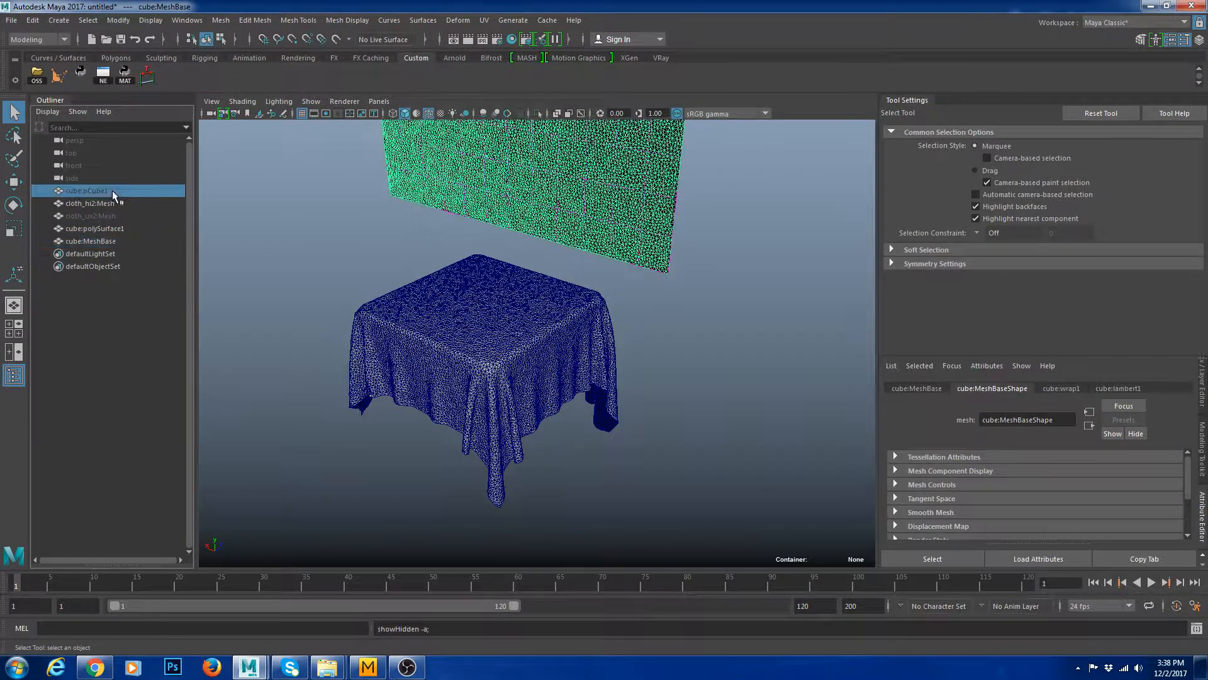
{"action": "key", "text": "shift+h"}
{"action": "left_click", "coordinate": [712, 354]}
{"action": "right_click_drag", "start_coordinate": [711, 353], "coordinate": [690, 453], "text": "alt"}
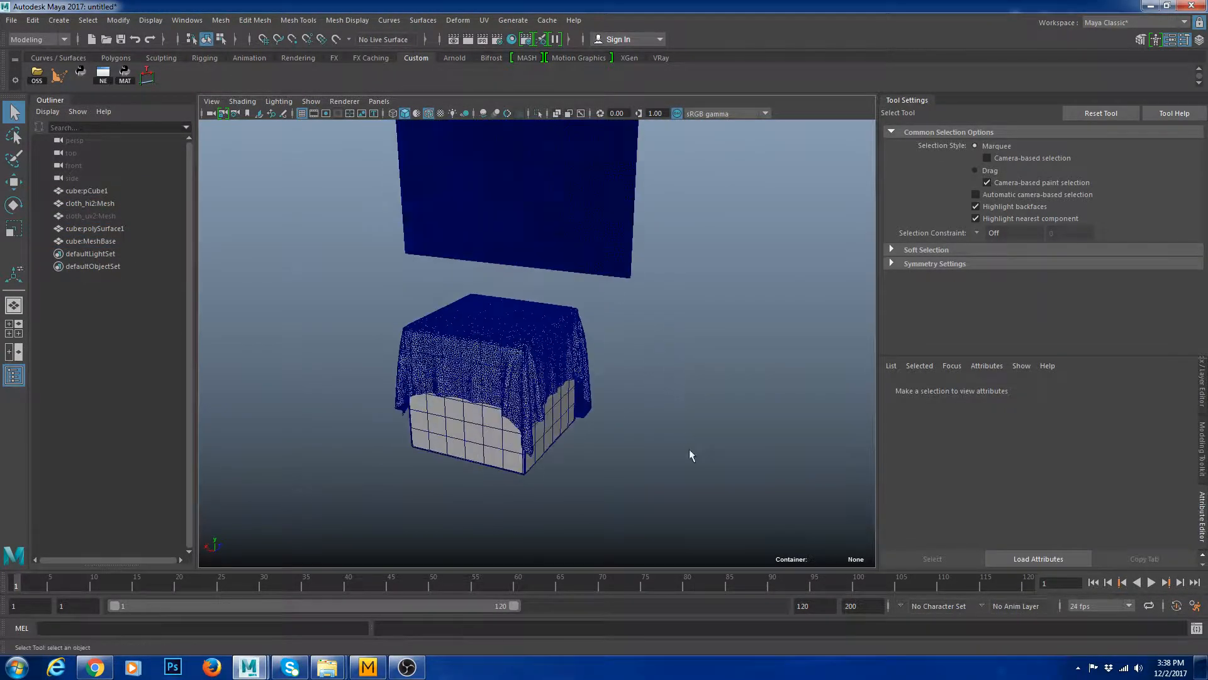
- Switch to Marvelous Designer, select the whole pattern, and simulate it so the cloth drapes over the cube
{"action": "left_click", "coordinate": [368, 667]}
{"action": "right_click_drag", "start_coordinate": [454, 315], "coordinate": [435, 311]}
{"action": "right_click_drag", "start_coordinate": [336, 170], "coordinate": [410, 225]}
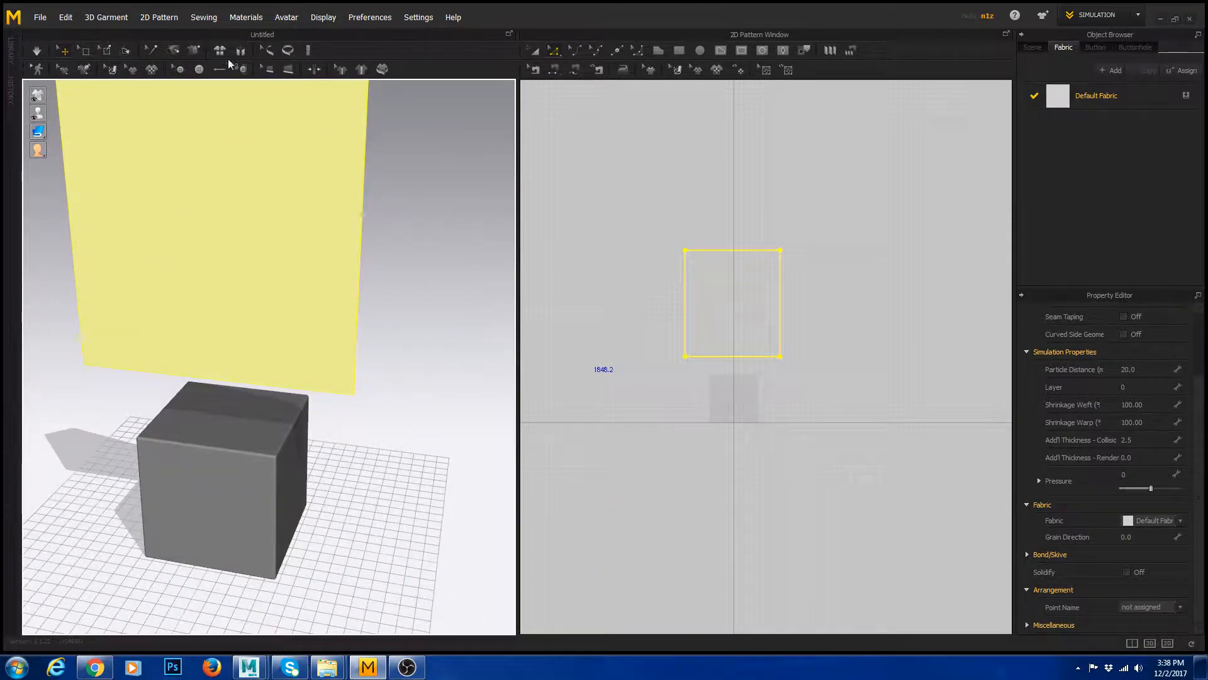
{"action": "left_click", "coordinate": [458, 370]}
{"action": "key", "text": "ctrl+a"}
{"action": "key", "text": "space"}
{"action": "right_click_drag", "start_coordinate": [464, 373], "coordinate": [225, 466]}
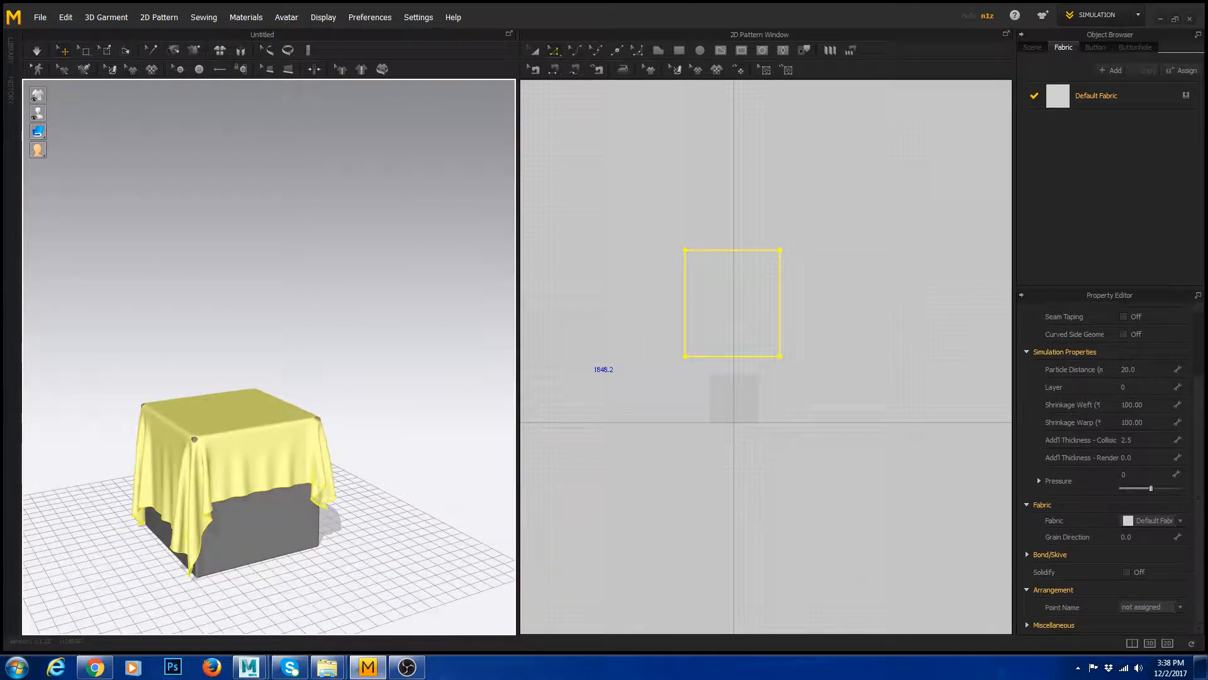
- Start an OBJ (Selected) export of the draped cloth, overwriting cloth_hi.obj in the MD_Export_Demo folder
{"action": "left_click", "coordinate": [39, 17]}
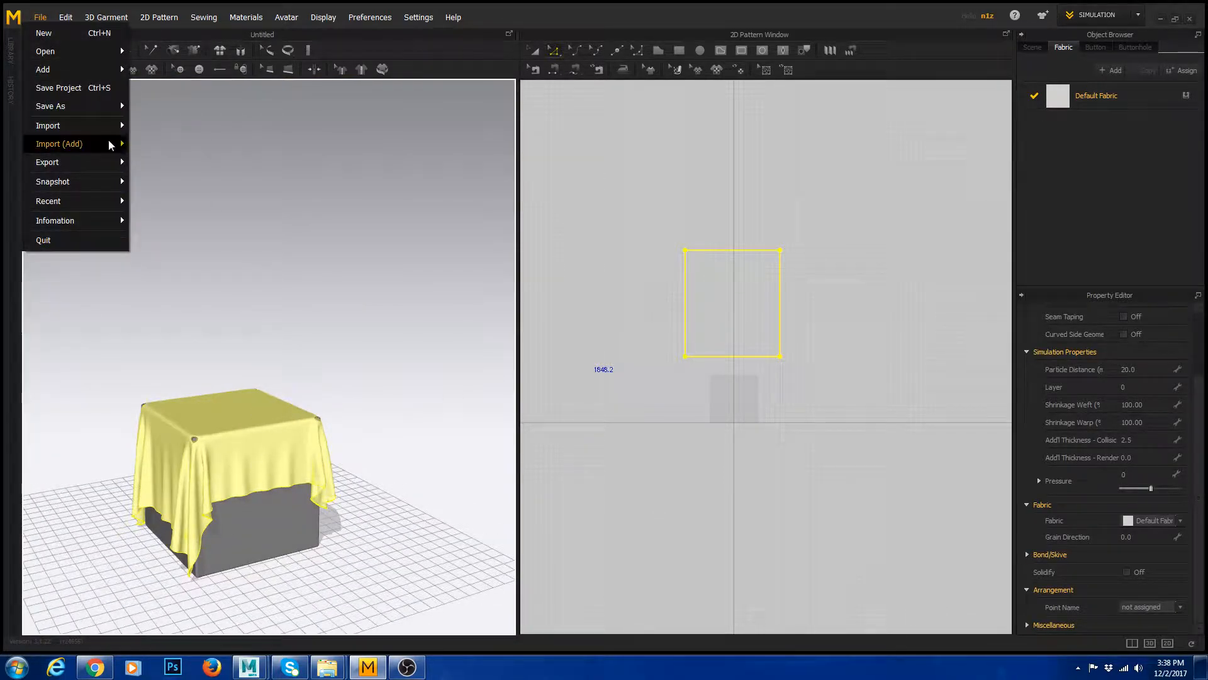
{"action": "mouse_move", "coordinate": [113, 161]}
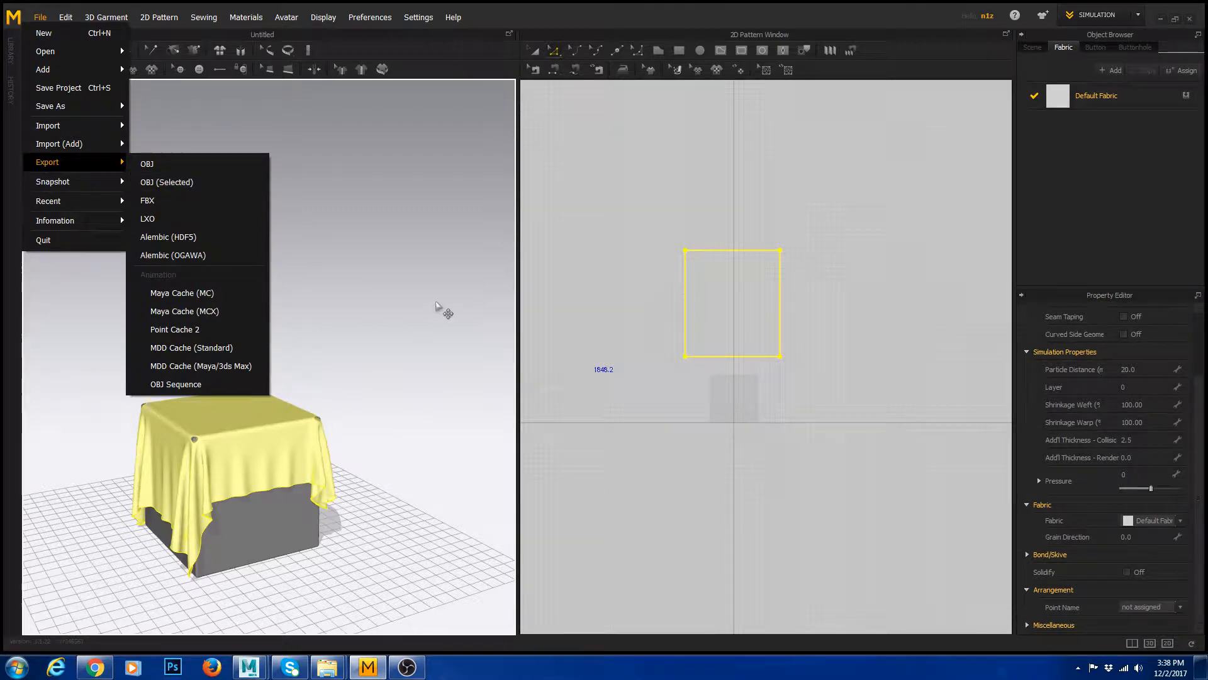
{"action": "left_click", "coordinate": [167, 182]}
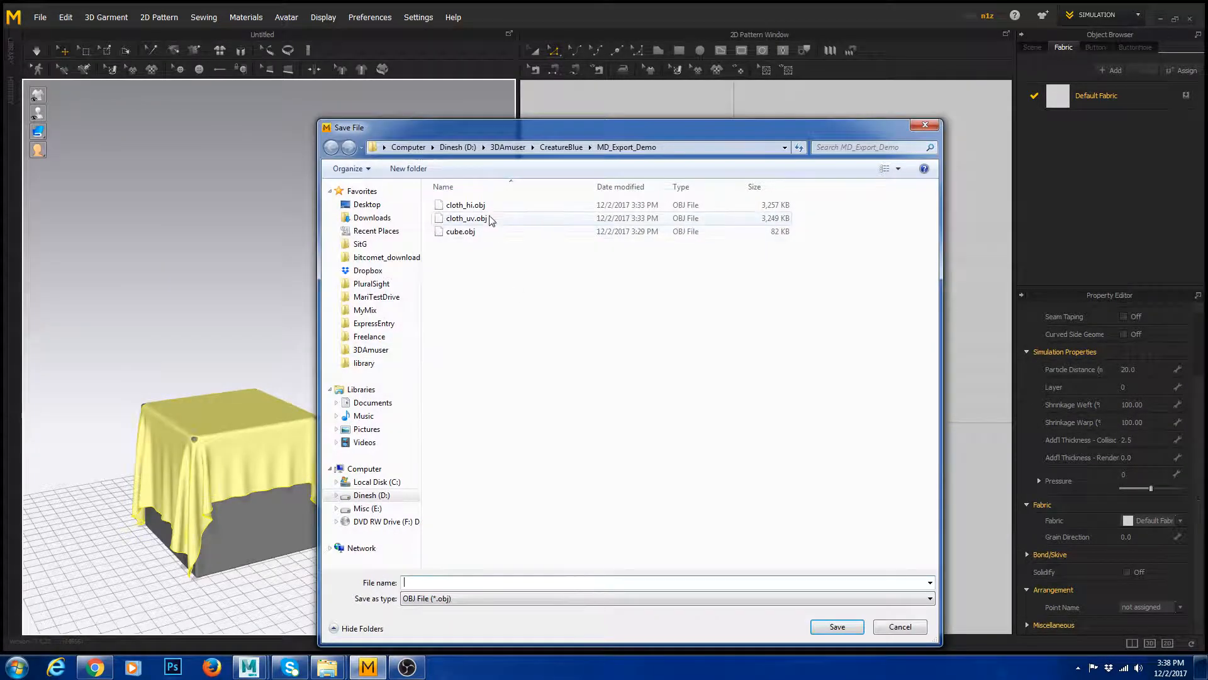
{"action": "double_click", "coordinate": [467, 218]}
{"action": "left_click", "coordinate": [637, 335]}
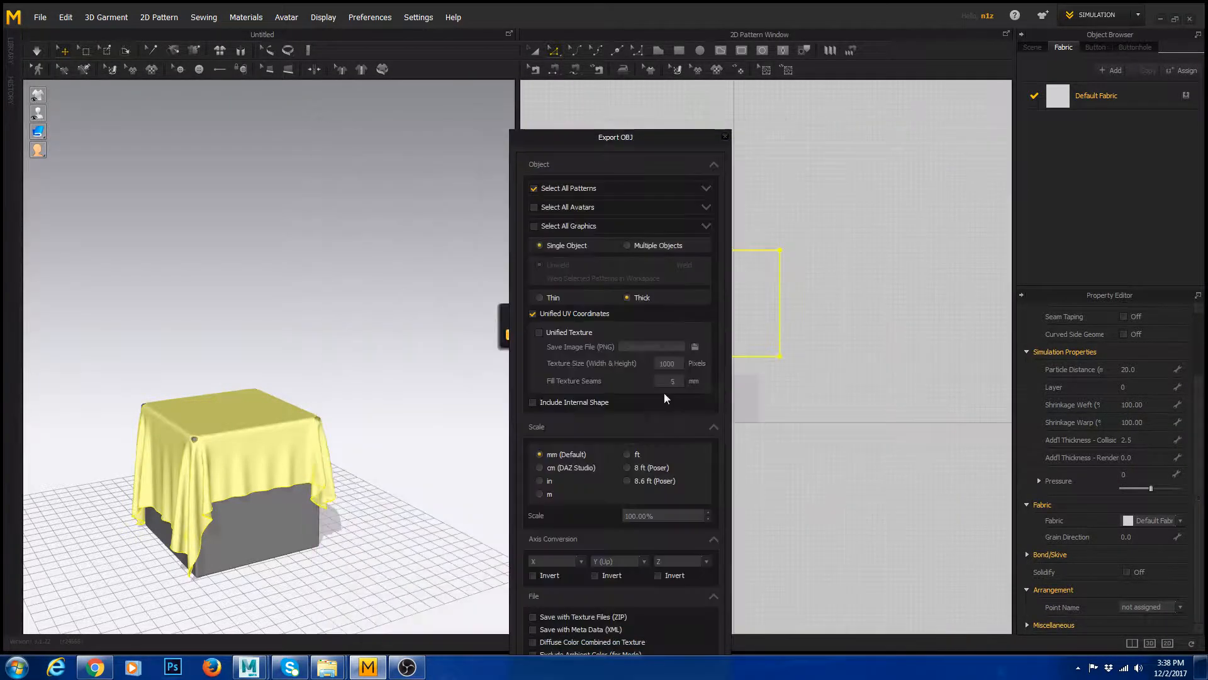
- Set the OBJ export options to Single Object, Weld and Thin, and export the draped cloth
{"action": "left_click", "coordinate": [560, 246]}
{"action": "left_click", "coordinate": [553, 298]}
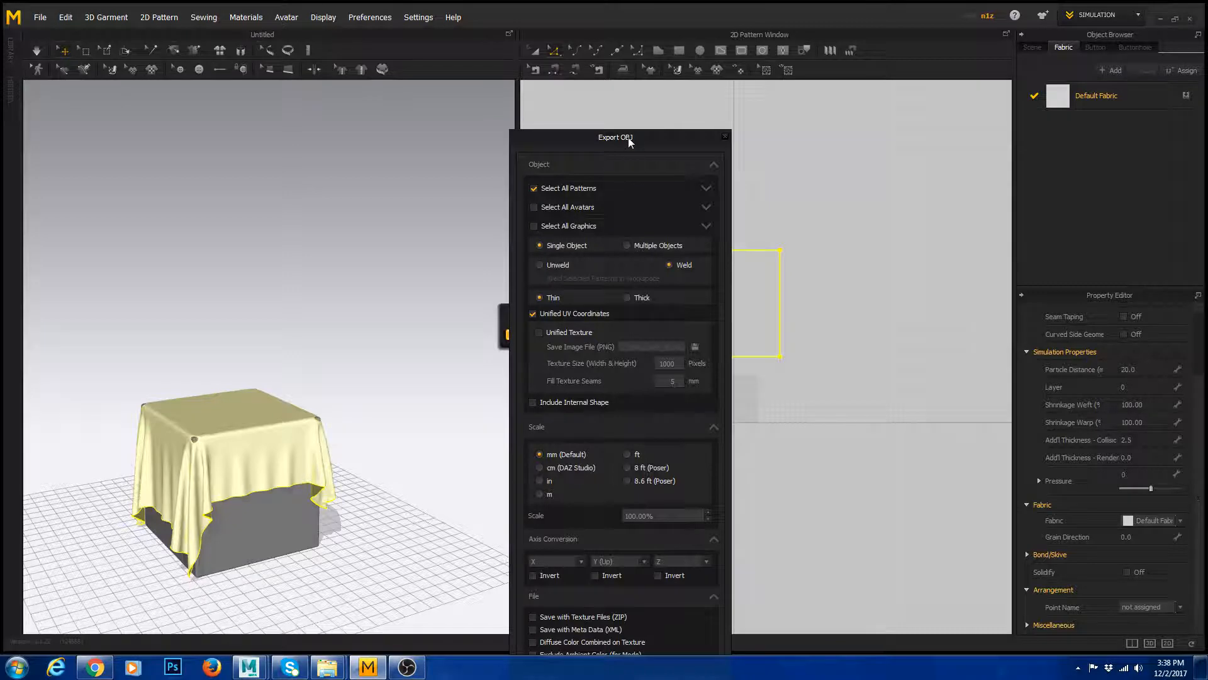
{"action": "left_click_drag", "start_coordinate": [628, 137], "coordinate": [435, 81]}
{"action": "left_click", "coordinate": [462, 628]}
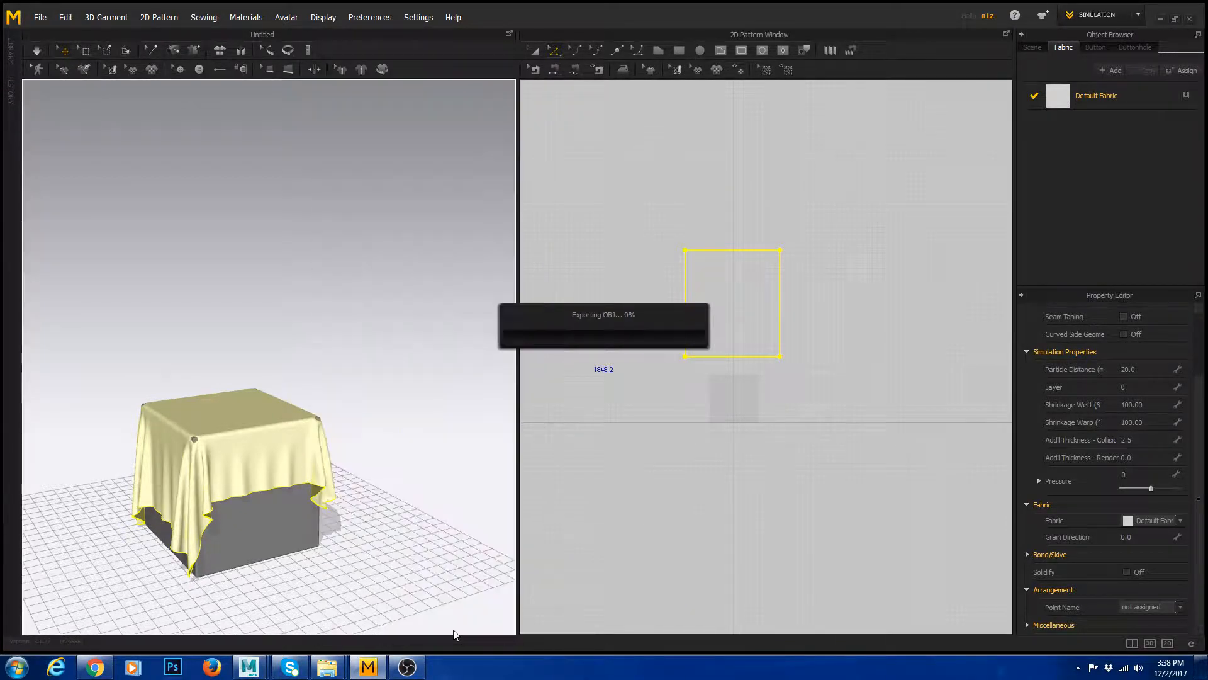
- Reset the cloth to its flat arrangement and start an OBJ (Selected) export that overwrites cloth_uv.obj
{"action": "left_click", "coordinate": [219, 51]}
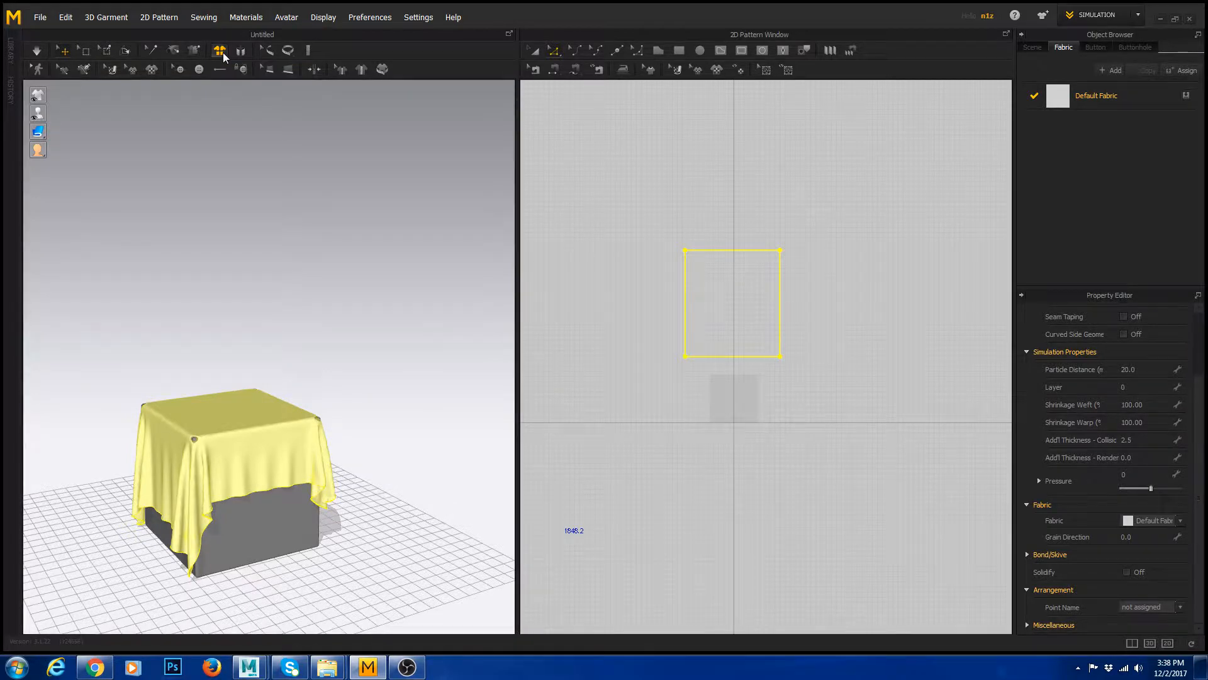
{"action": "left_click", "coordinate": [40, 17]}
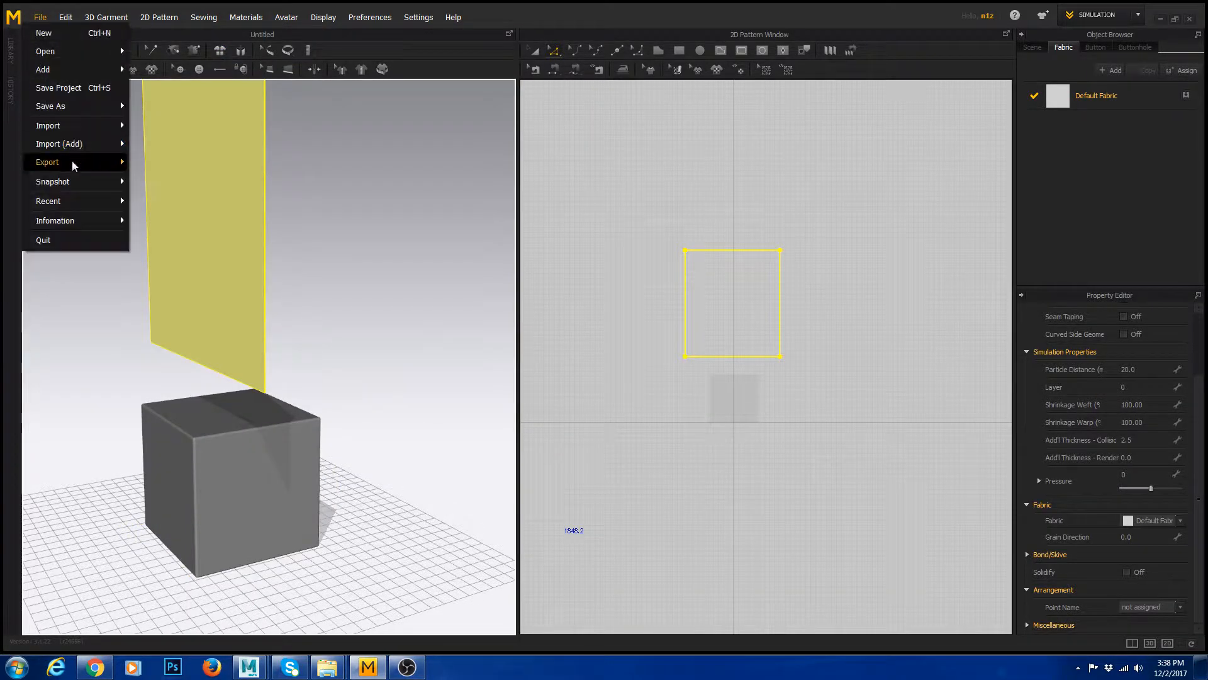
{"action": "mouse_move", "coordinate": [91, 186]}
{"action": "mouse_move", "coordinate": [94, 162]}
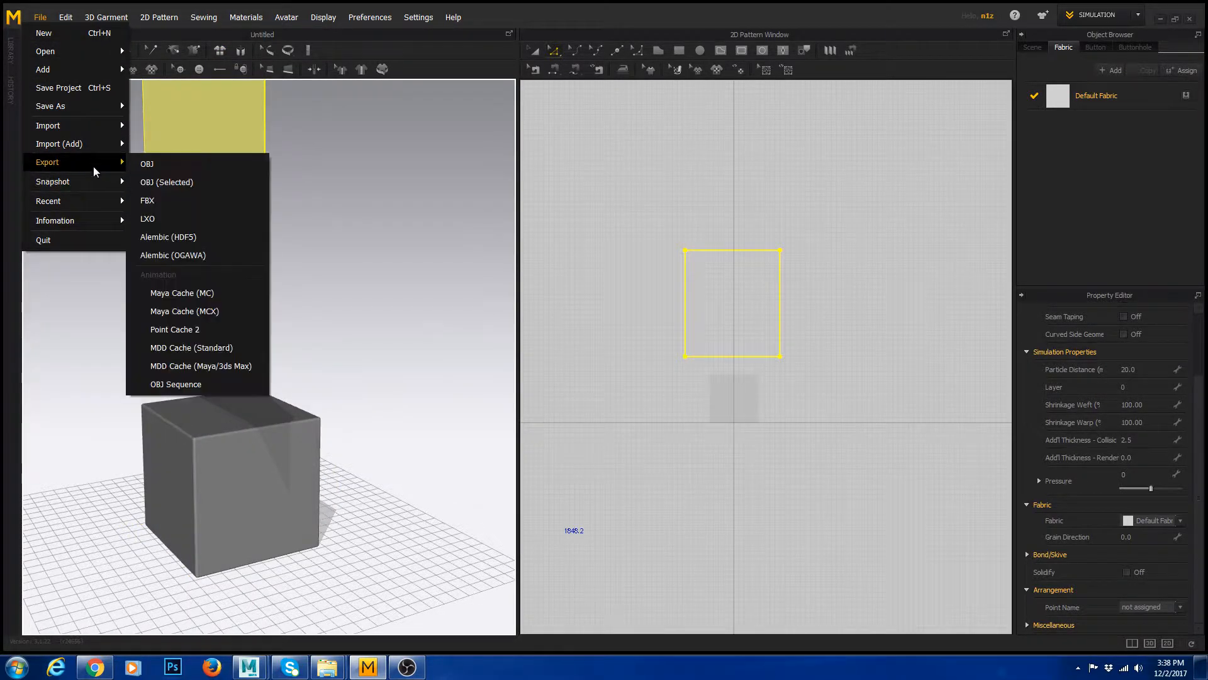
{"action": "left_click", "coordinate": [171, 183]}
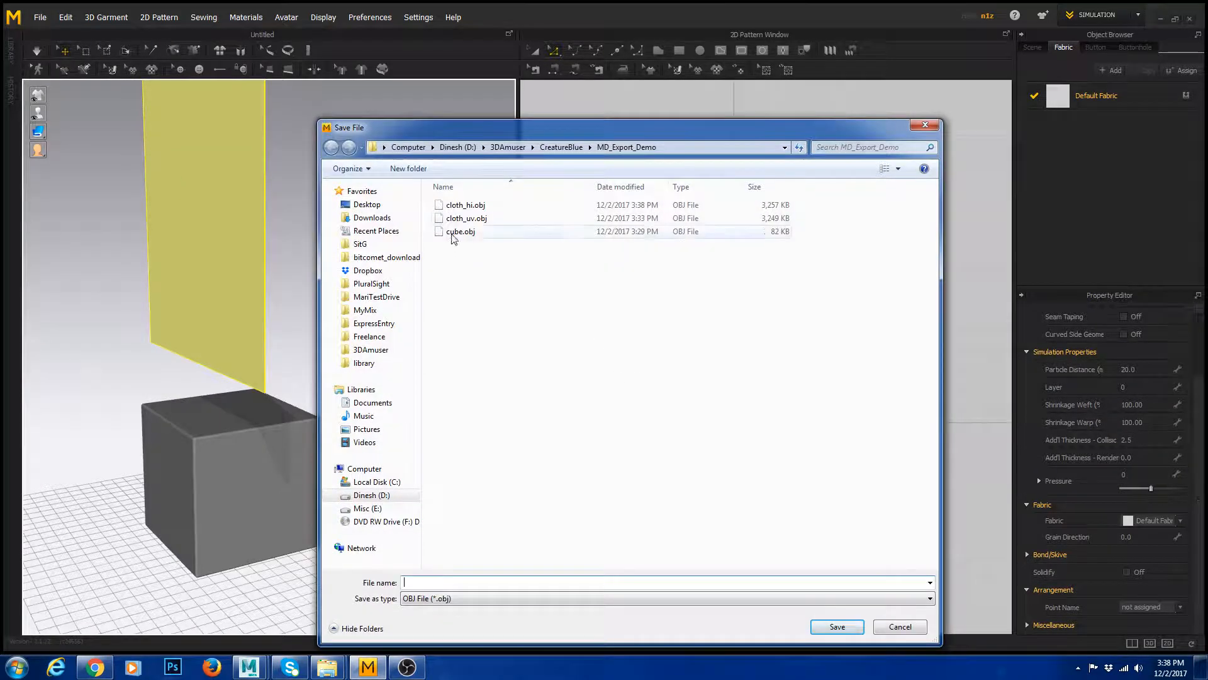
{"action": "left_click", "coordinate": [467, 219]}
{"action": "left_click", "coordinate": [837, 626]}
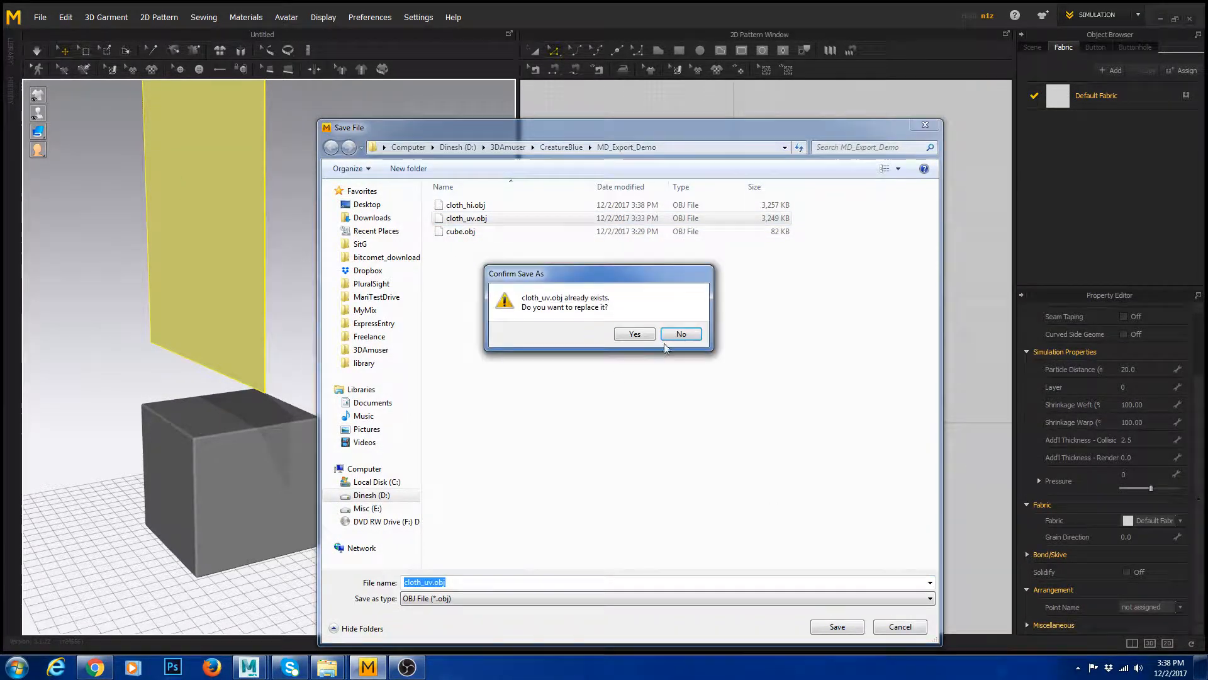
{"action": "left_click", "coordinate": [648, 336]}
- Set the OBJ export options to Thin and Weld, and export the flat cloth
{"action": "left_click", "coordinate": [546, 294]}
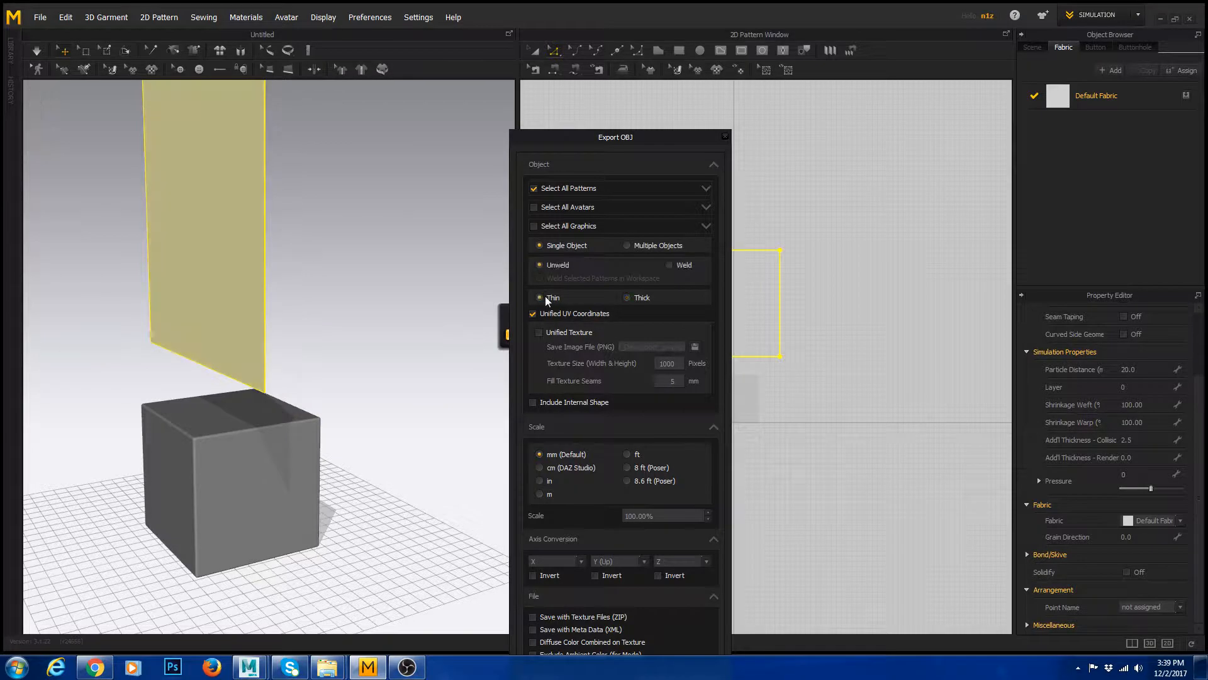
{"action": "left_click", "coordinate": [670, 265]}
{"action": "left_click_drag", "start_coordinate": [614, 136], "coordinate": [535, 68]}
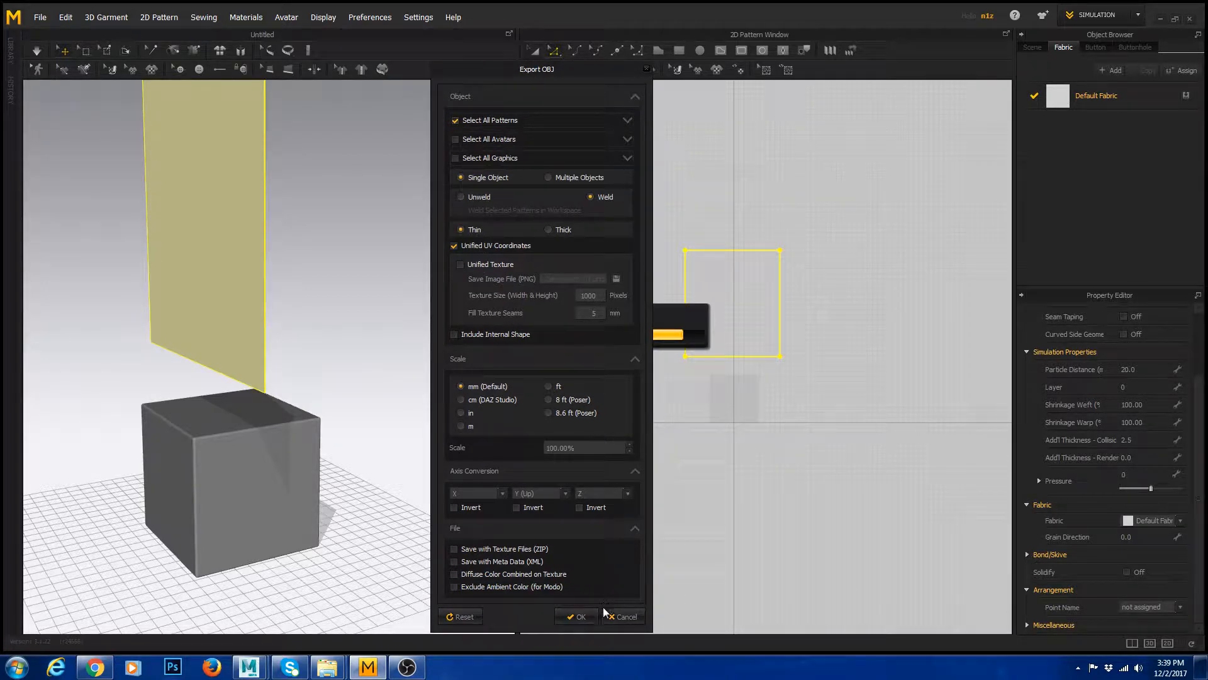
{"action": "left_click", "coordinate": [585, 616]}
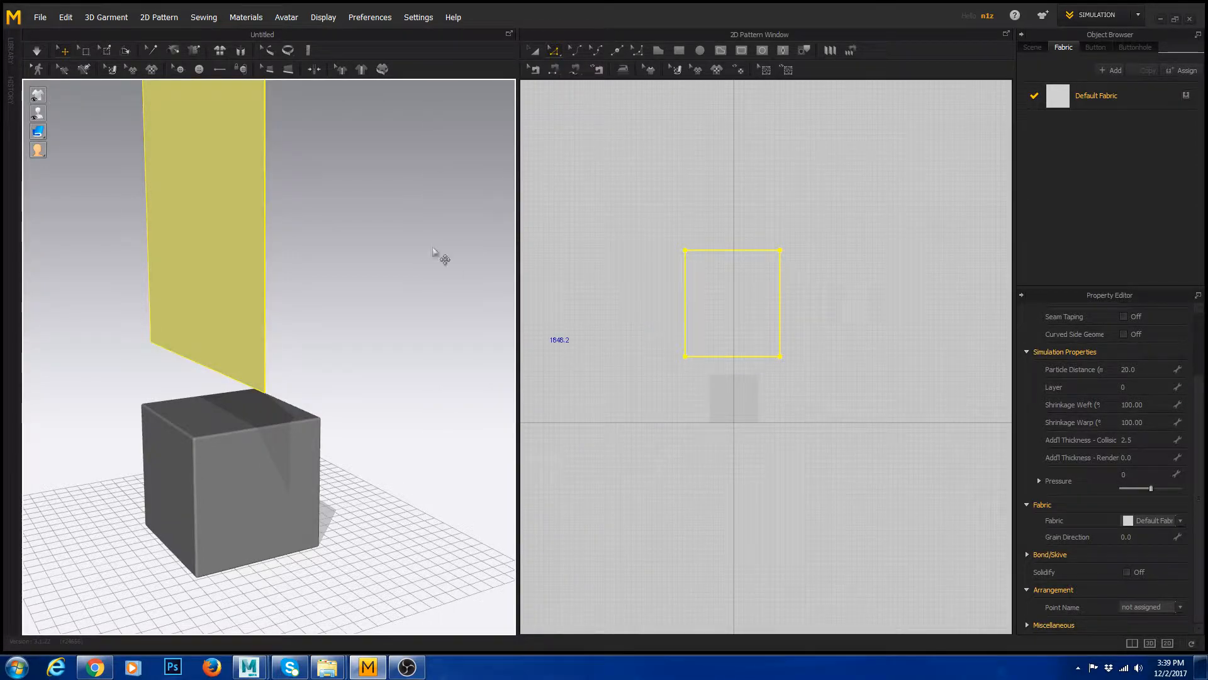
- Switch to Maya and select the draped cloth_hi2:Mesh together with the flat cube:MeshBase above the cube
{"action": "mouse_move", "coordinate": [327, 665]}
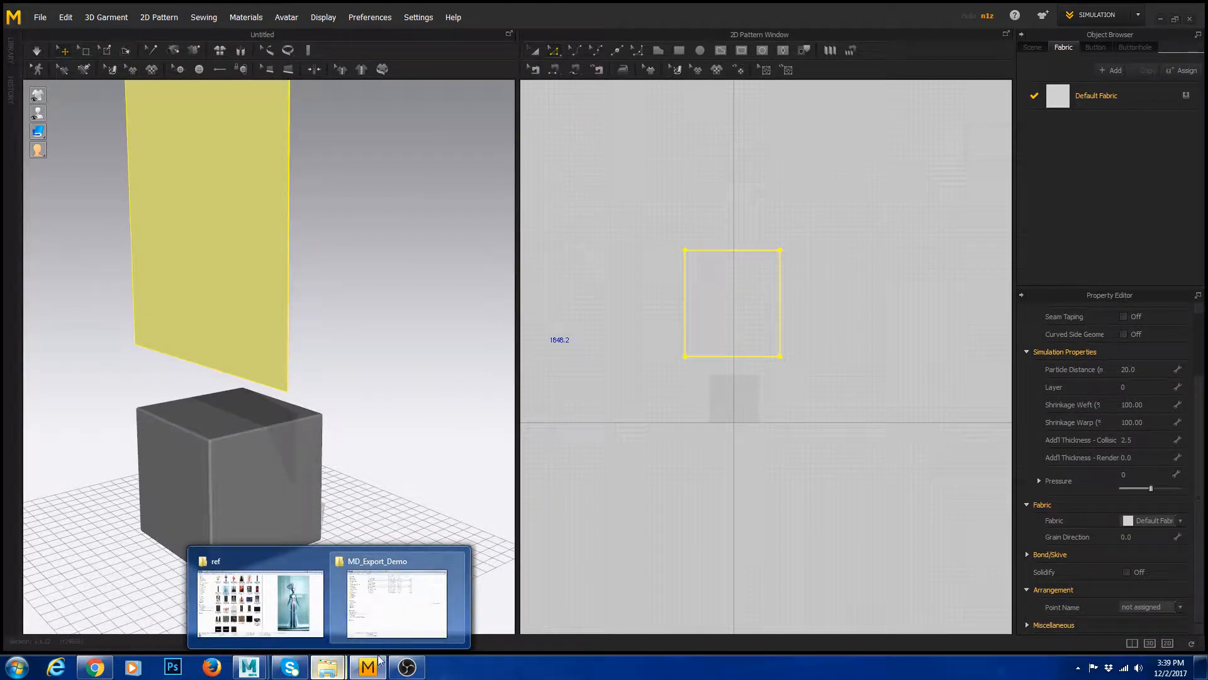
{"action": "mouse_move", "coordinate": [249, 666]}
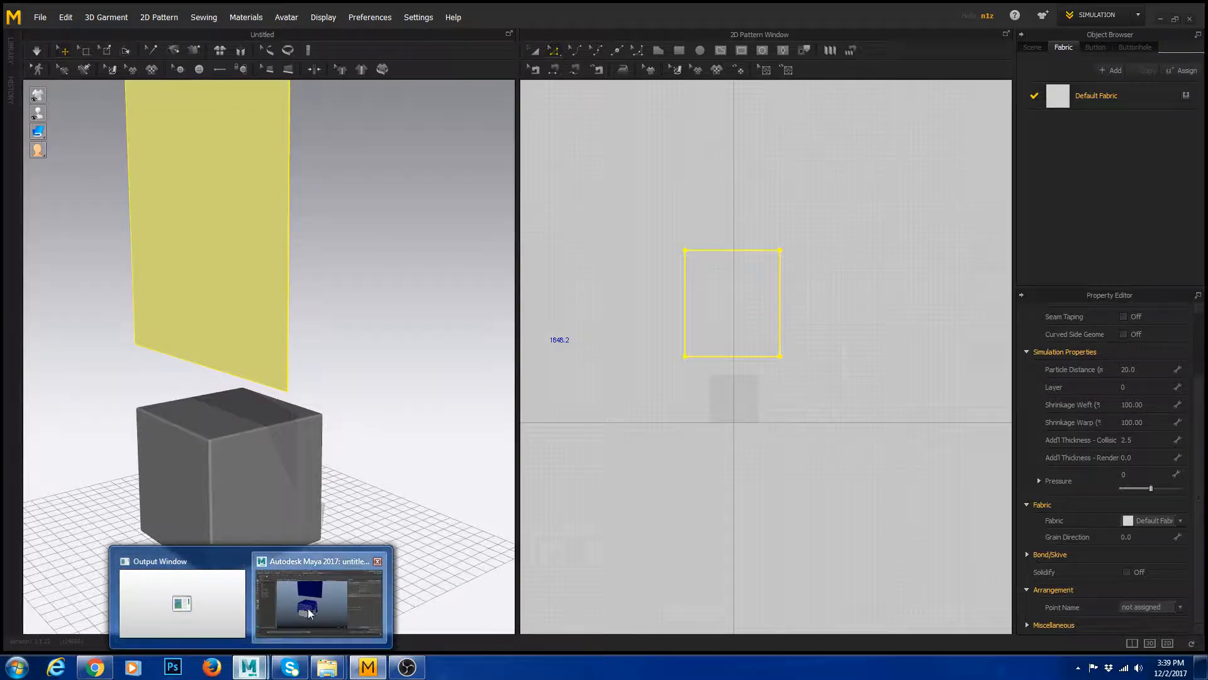
{"action": "left_click", "coordinate": [308, 613]}
{"action": "left_click", "coordinate": [542, 329]}
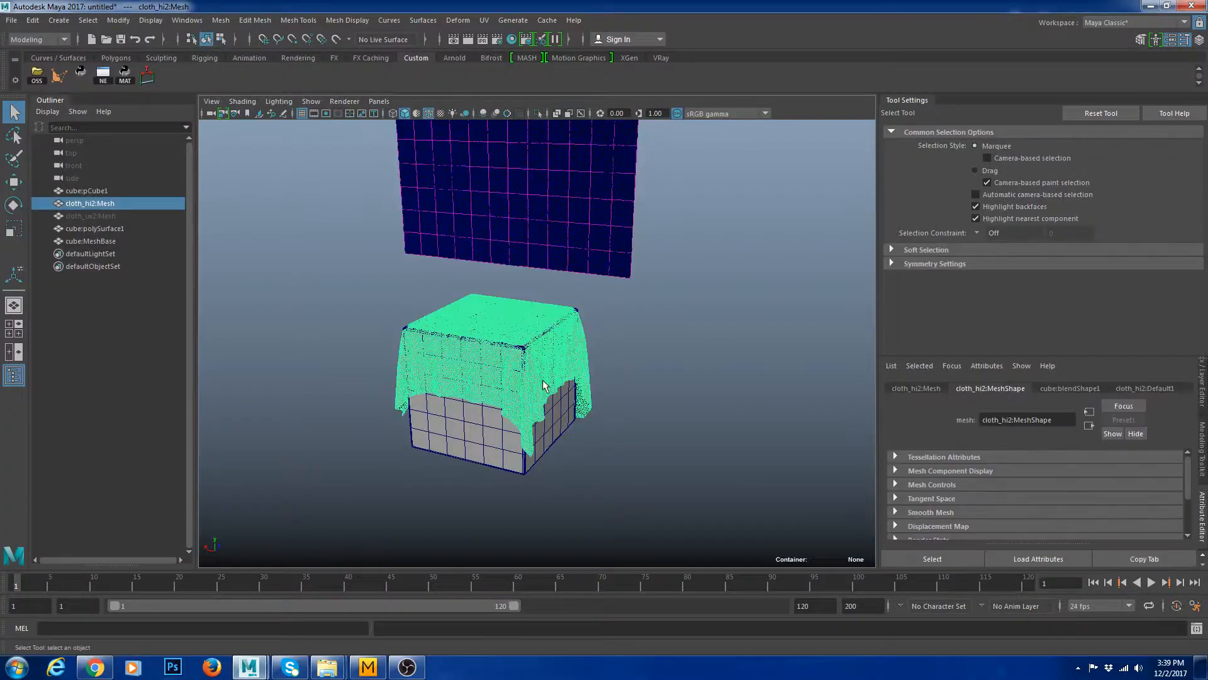
{"action": "left_click", "coordinate": [596, 242]}
{"action": "scroll", "coordinate": [629, 415], "scroll_direction": "up", "scroll_amount": 5}
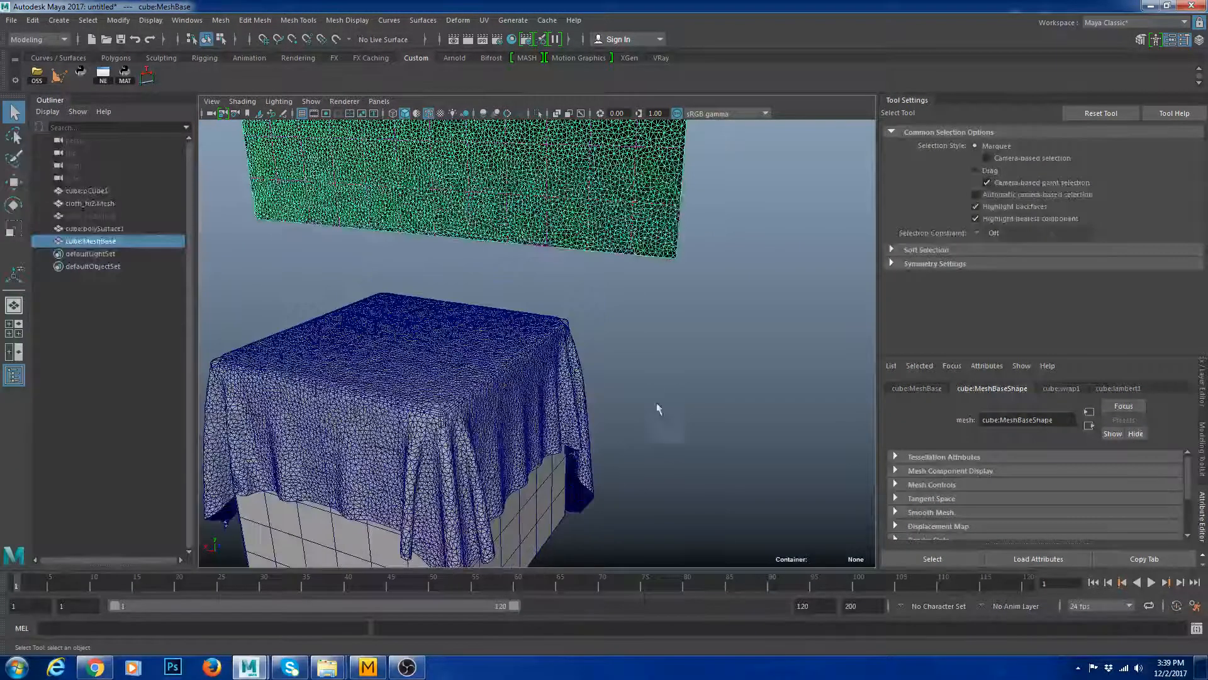
{"action": "left_click", "coordinate": [580, 396]}
{"action": "left_click_drag", "start_coordinate": [688, 428], "coordinate": [574, 363], "text": "alt"}
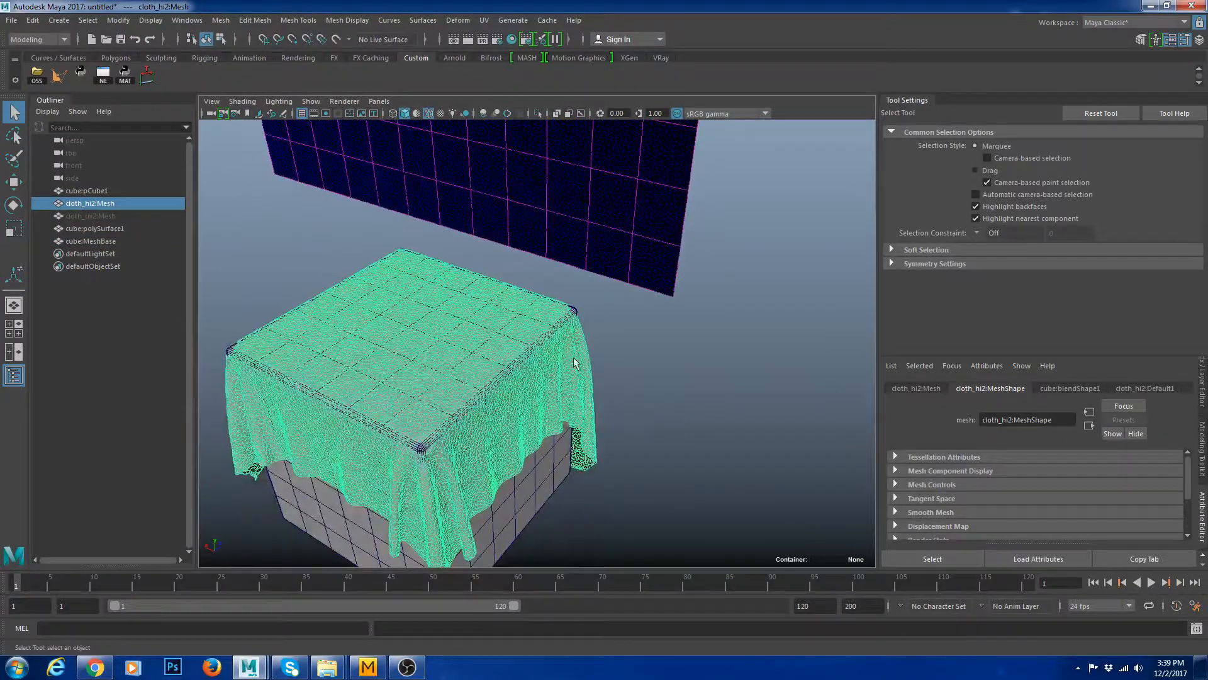
{"action": "left_click", "coordinate": [606, 260]}
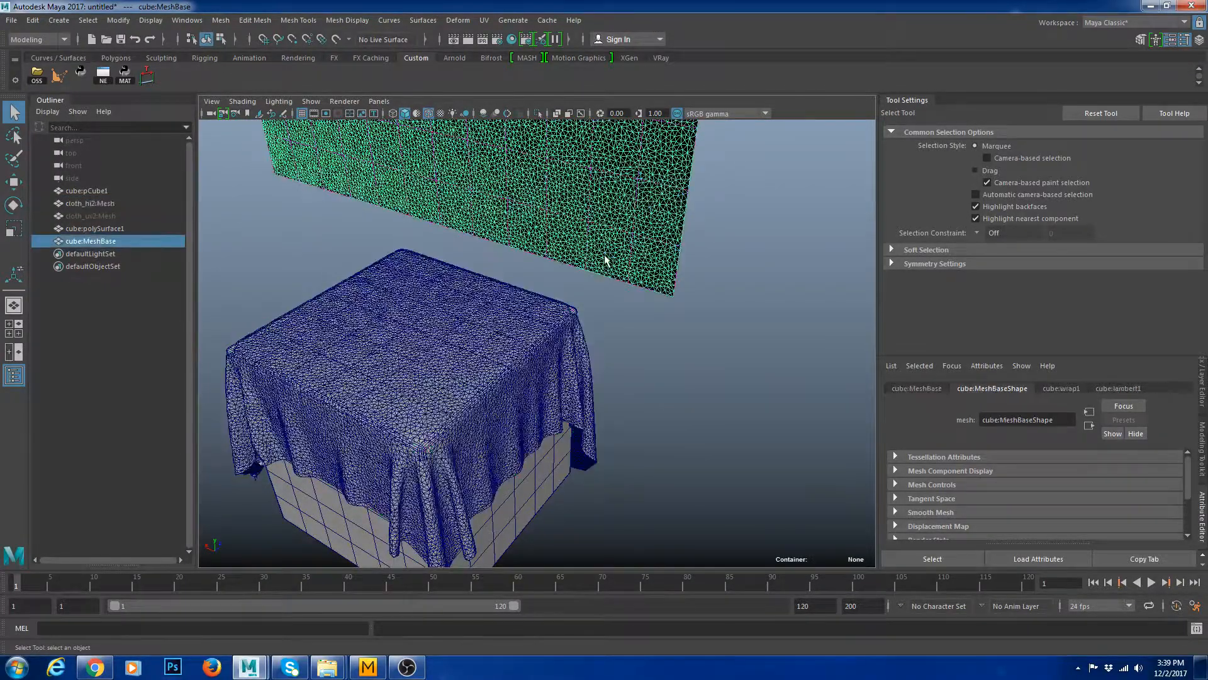
{"action": "left_click", "coordinate": [589, 397]}
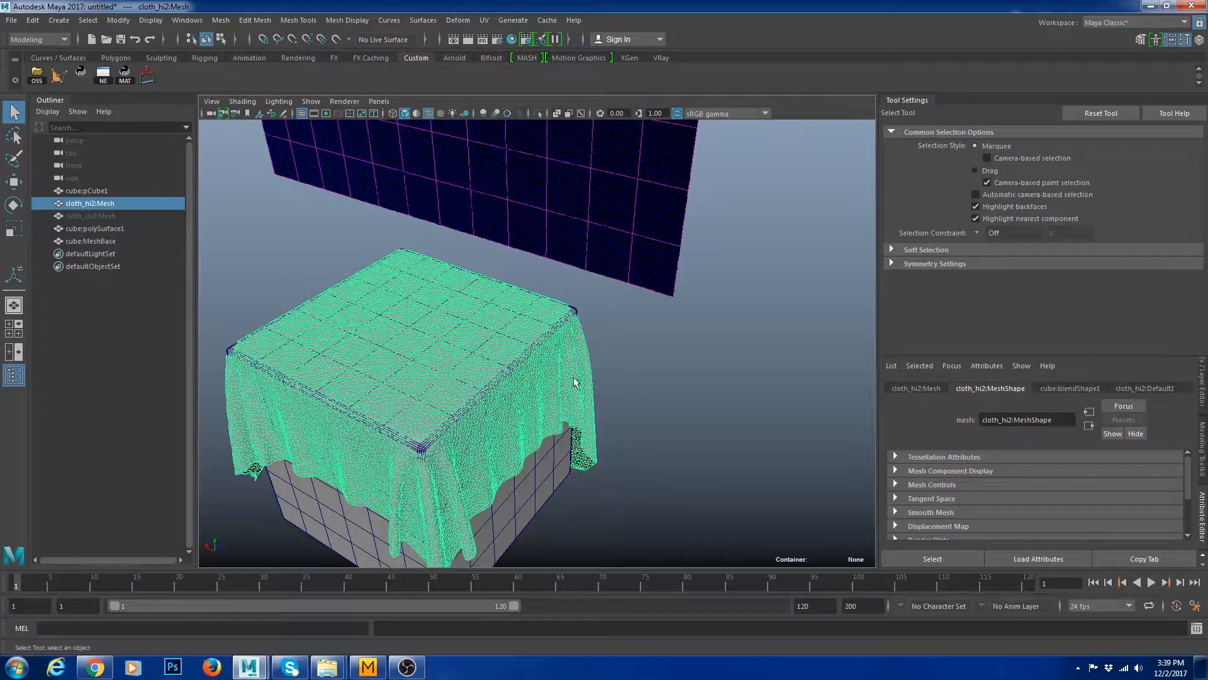
{"action": "left_click", "coordinate": [626, 262], "text": "shift"}
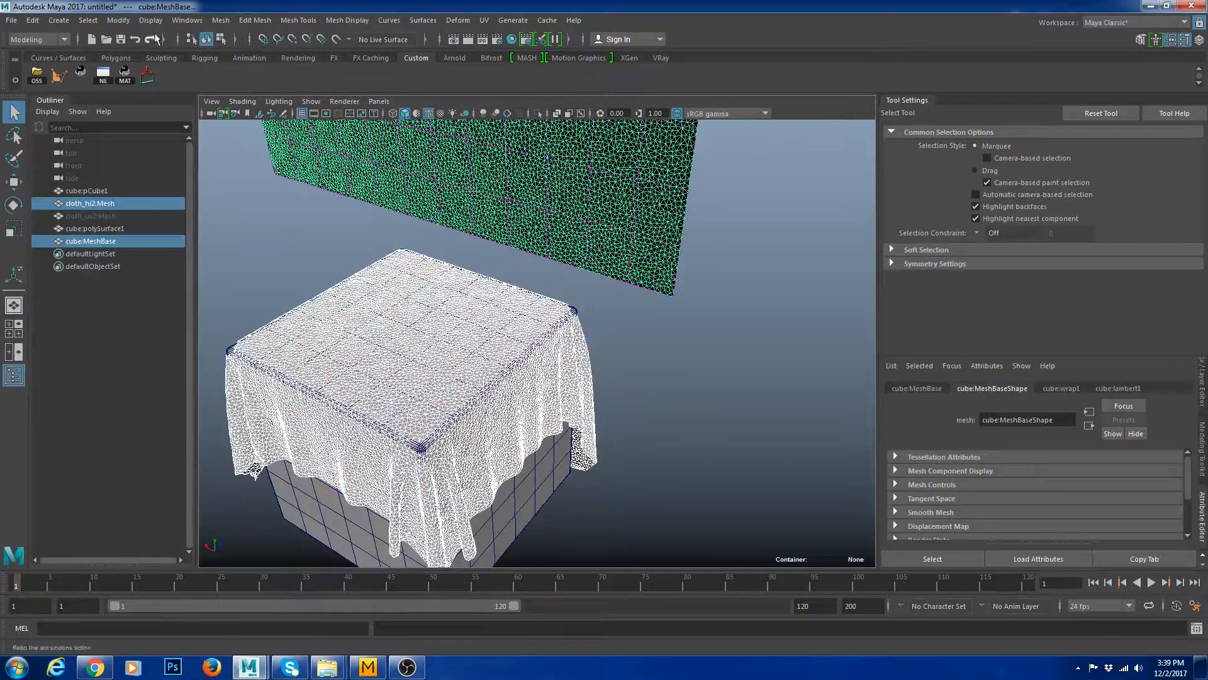
- Change the menu set to Animation and look over the available deformers without applying one
{"action": "left_click", "coordinate": [39, 39]}
{"action": "left_click", "coordinate": [25, 66]}
{"action": "left_click", "coordinate": [39, 39]}
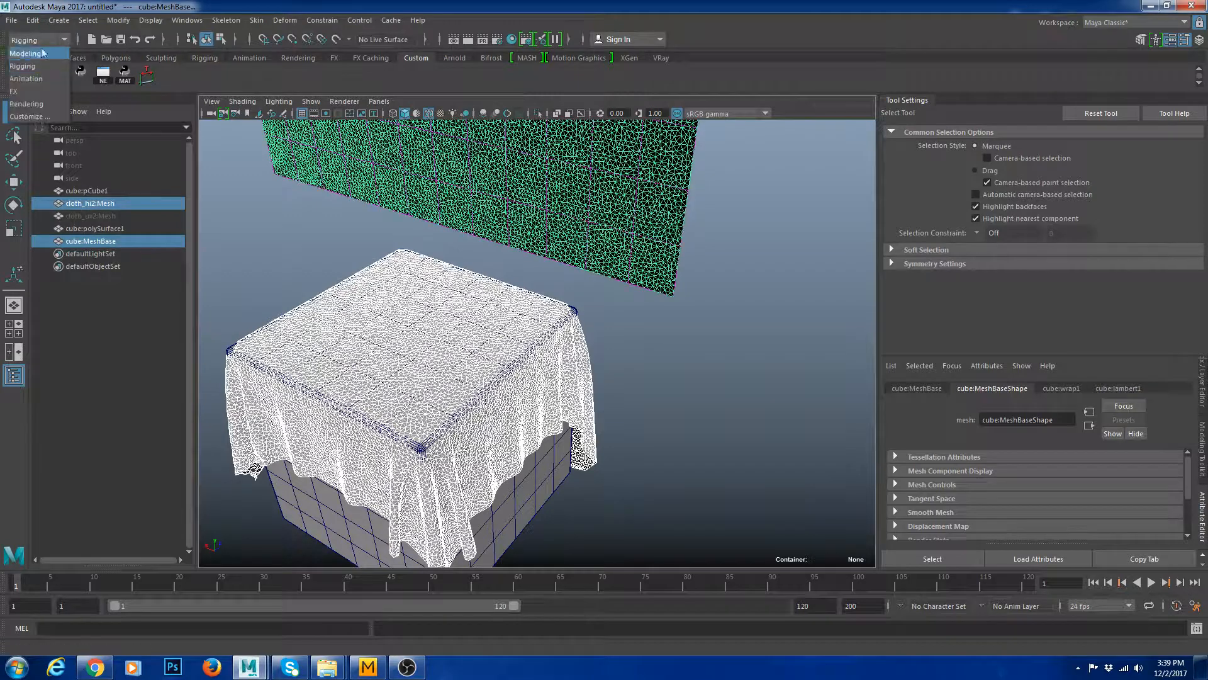
{"action": "left_click", "coordinate": [27, 79]}
{"action": "left_click", "coordinate": [356, 20]}
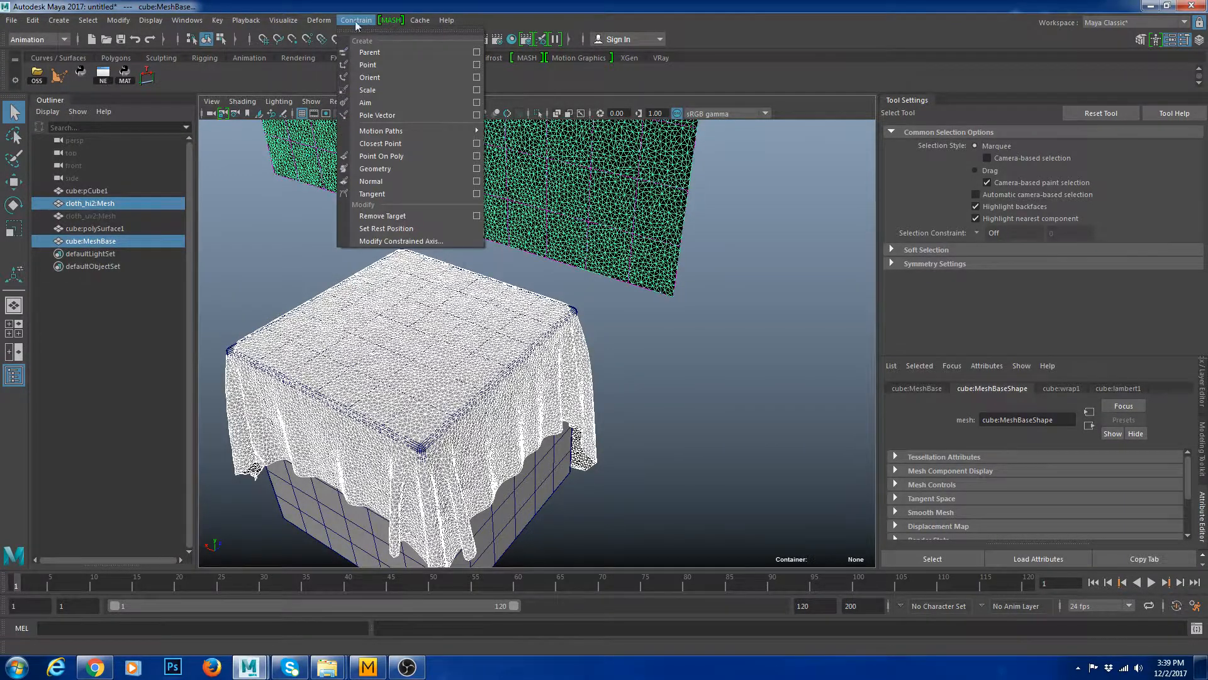
{"action": "mouse_move", "coordinate": [327, 22]}
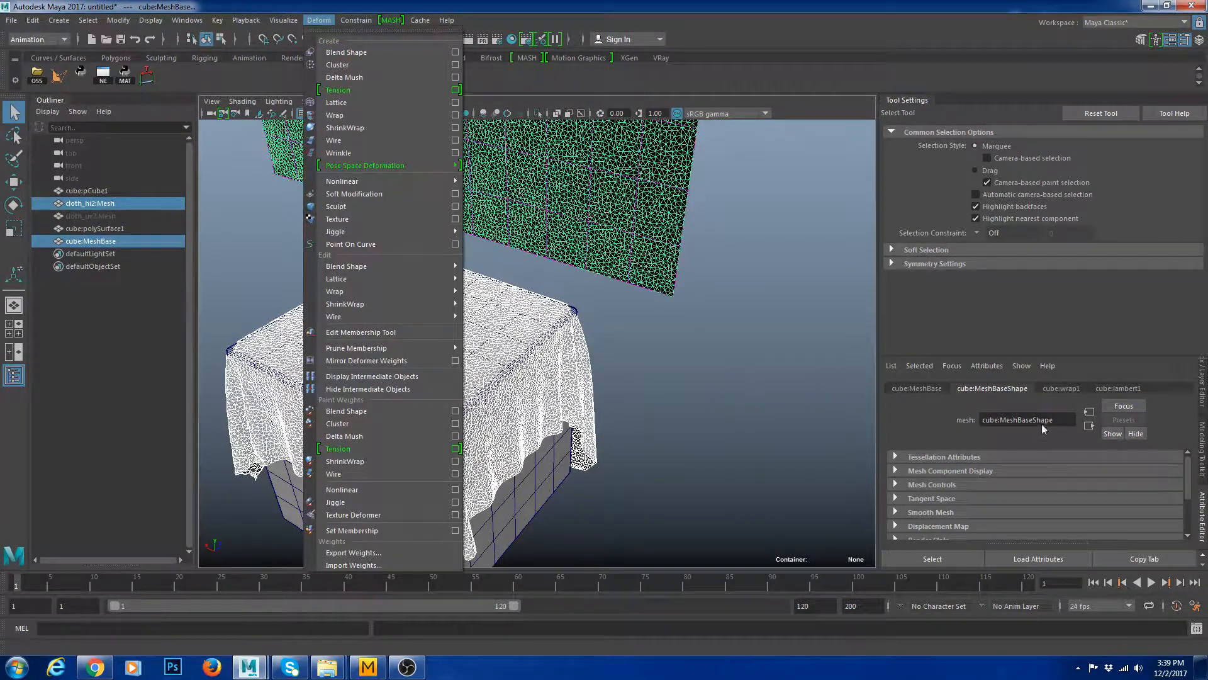
{"action": "left_click", "coordinate": [855, 331]}
- Hide the flat cube:MeshBase and unhide cloth_uv2:Mesh in its place
{"action": "left_click", "coordinate": [85, 205]}
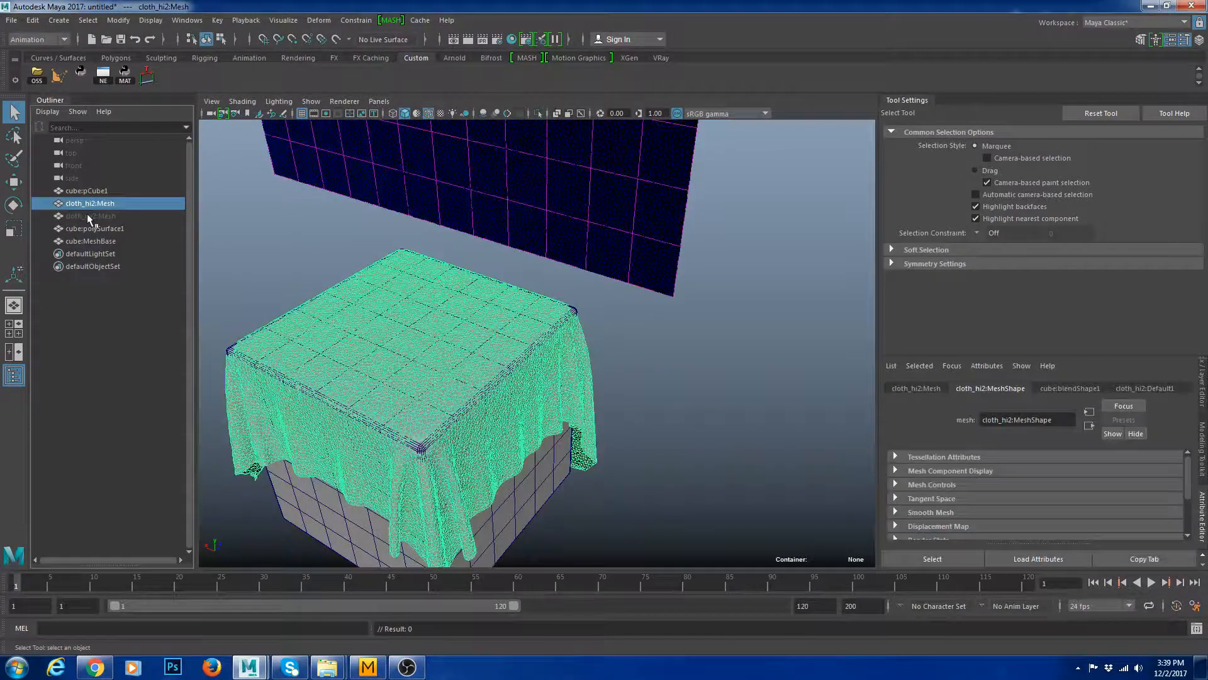
{"action": "left_click", "coordinate": [88, 218]}
{"action": "left_click", "coordinate": [88, 203]}
{"action": "left_click", "coordinate": [90, 191]}
{"action": "left_click", "coordinate": [94, 229]}
{"action": "left_click", "coordinate": [101, 215]}
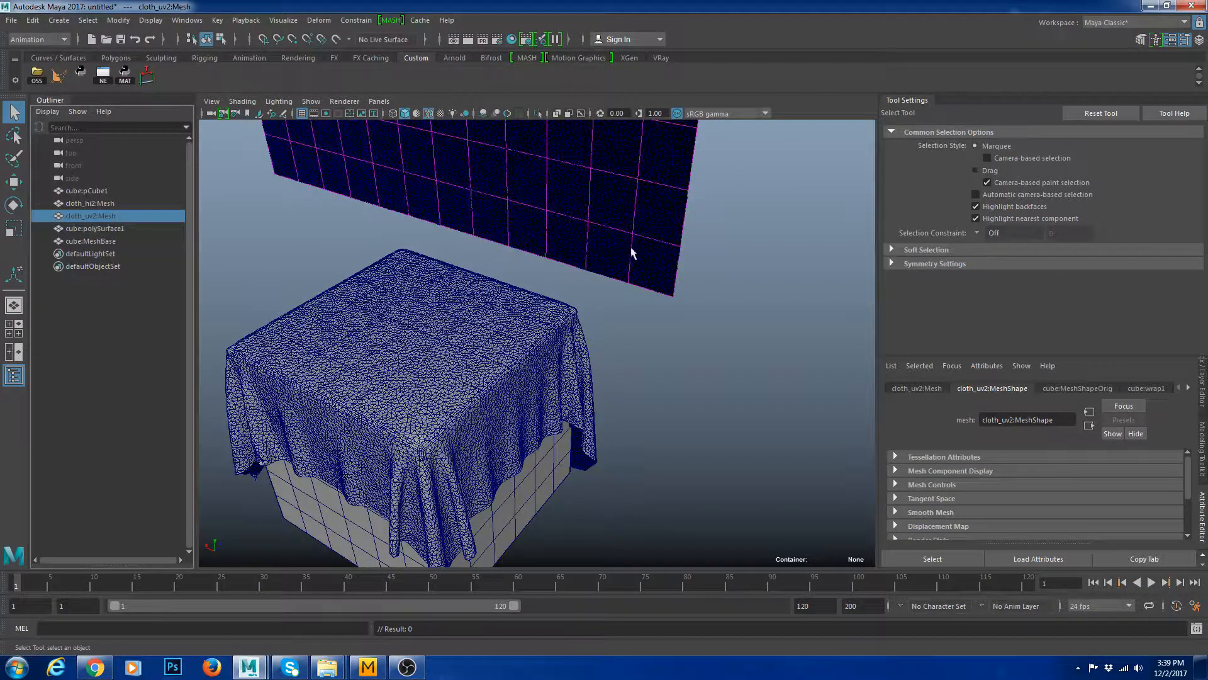
{"action": "key", "text": "ctrl+h"}
{"action": "left_click", "coordinate": [657, 268]}
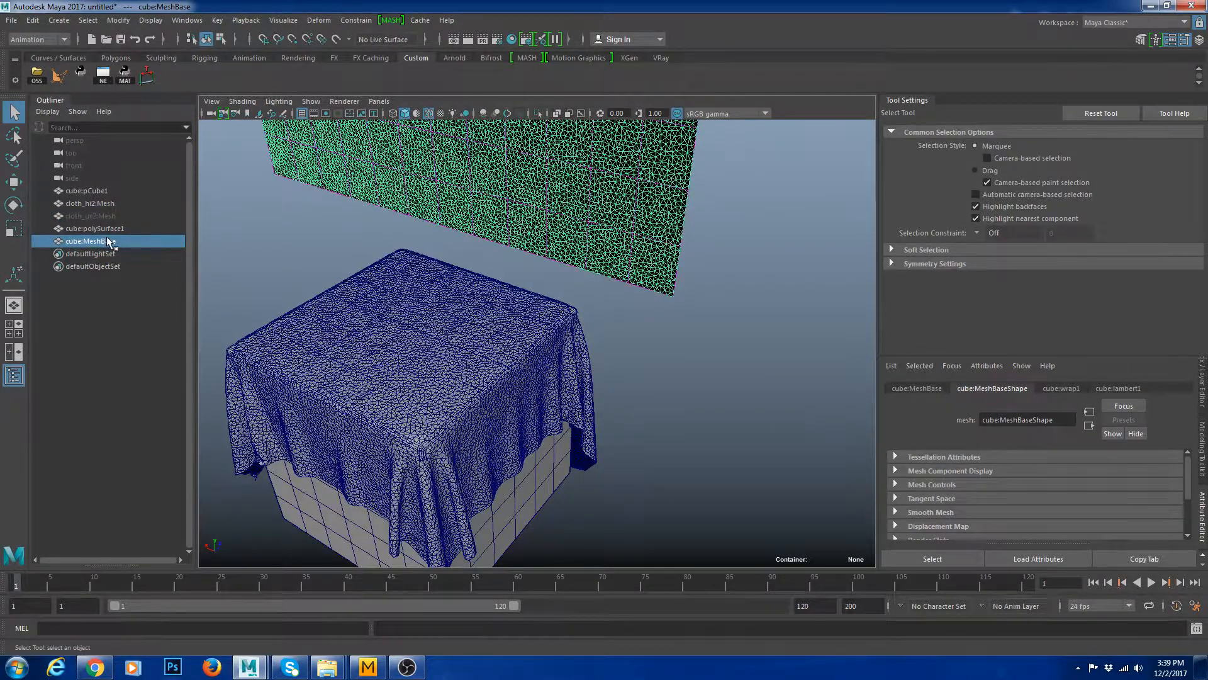
{"action": "key", "text": "ctrl+h"}
{"action": "left_click", "coordinate": [91, 216]}
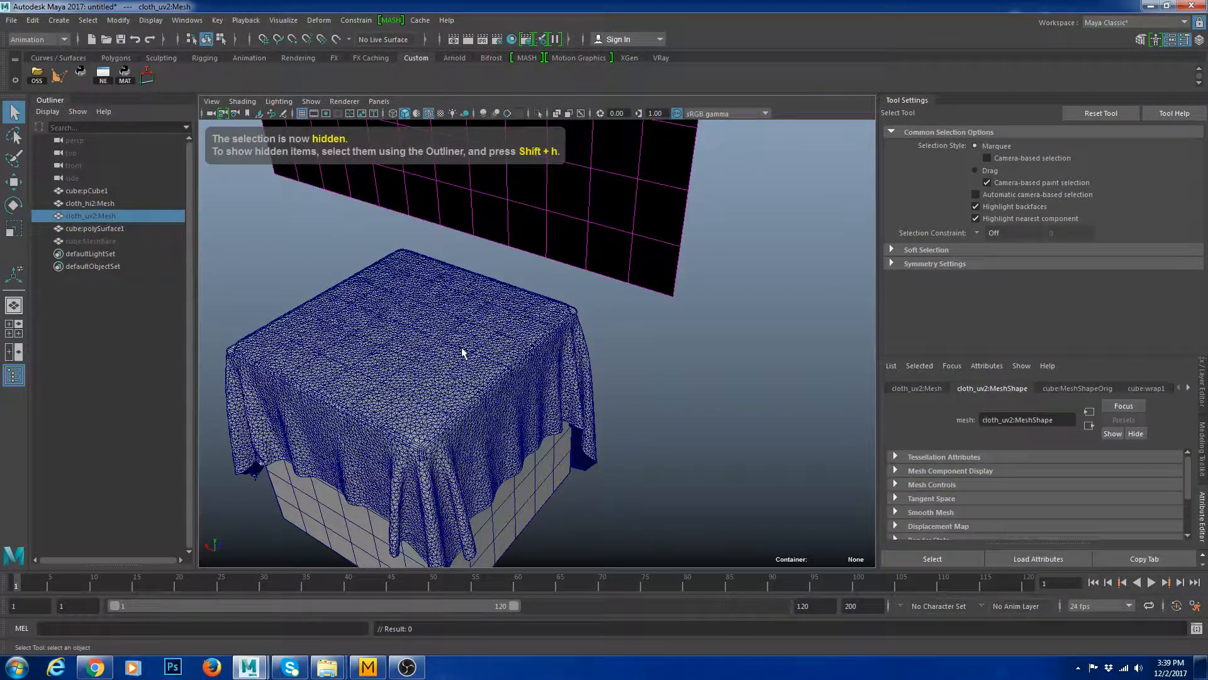
{"action": "key", "text": "shift+h"}
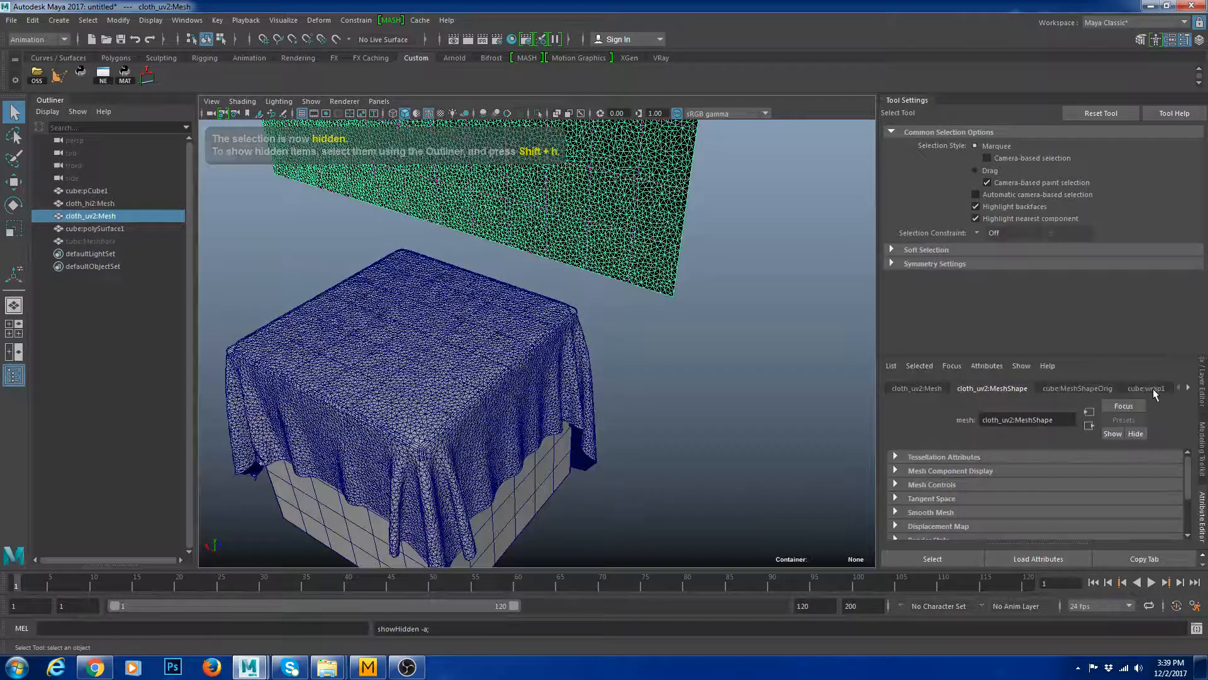
- Open the cube:blendShape1 attributes of cloth_uv2:Mesh and try its Mesh weight, leaving it at 0
{"action": "left_click", "coordinate": [1189, 388]}
{"action": "left_click", "coordinate": [1080, 388]}
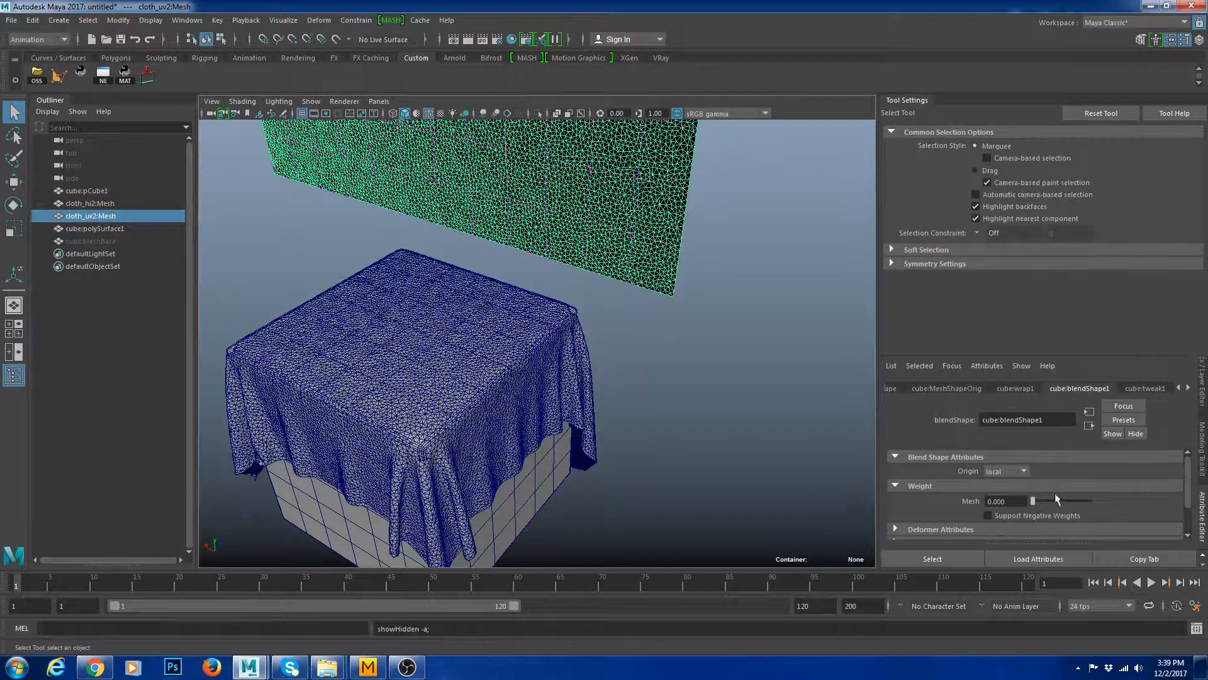
{"action": "left_click_drag", "start_coordinate": [1033, 500], "coordinate": [953, 497]}
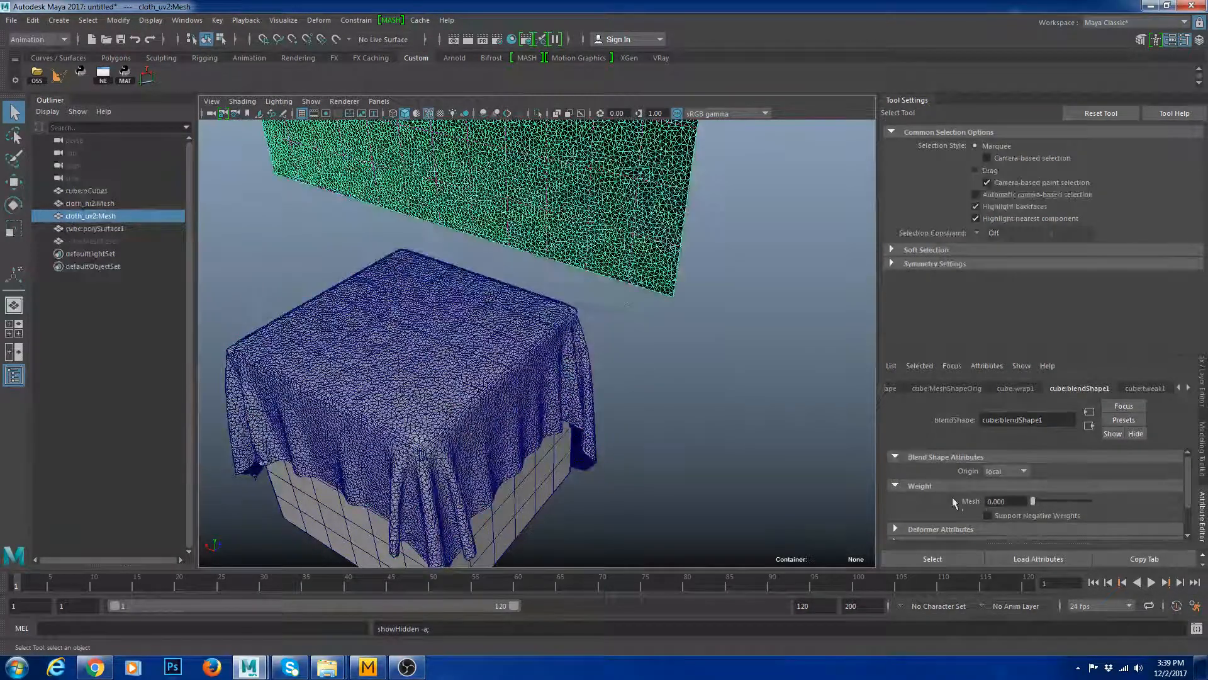
- Examine up close how the flat cloth_uv2:Mesh overlaps the low-poly cube:polySurface1 plane
{"action": "left_click_drag", "start_coordinate": [615, 289], "coordinate": [618, 345], "text": "alt"}
{"action": "middle_click_drag", "start_coordinate": [664, 369], "coordinate": [623, 418], "text": "alt"}
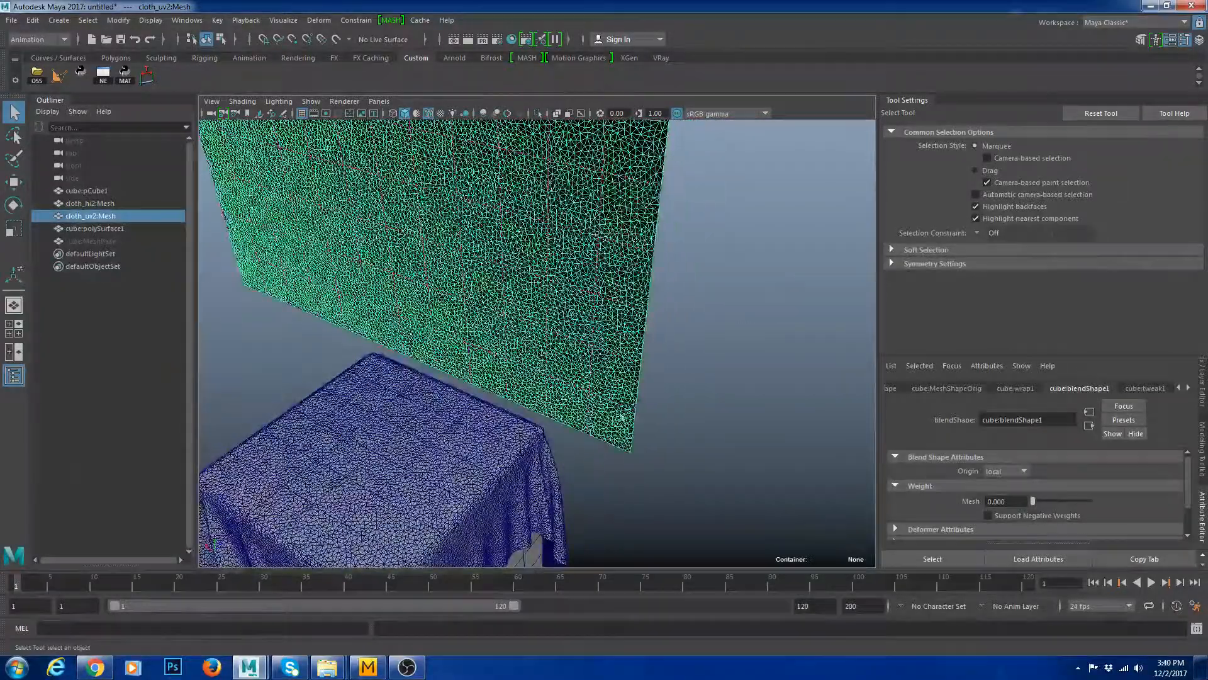
{"action": "scroll", "coordinate": [629, 403], "scroll_direction": "up", "scroll_amount": 5}
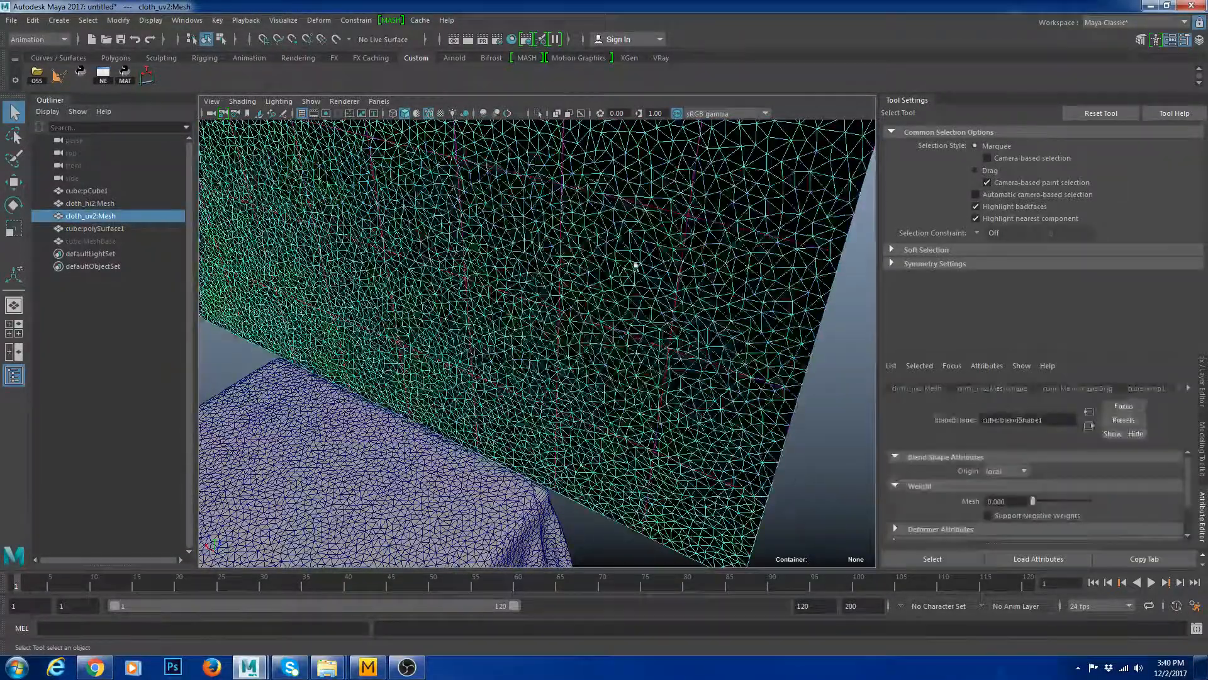
{"action": "left_click", "coordinate": [702, 353], "text": "shift"}
{"action": "scroll", "coordinate": [705, 356], "scroll_direction": "up", "scroll_amount": 4}
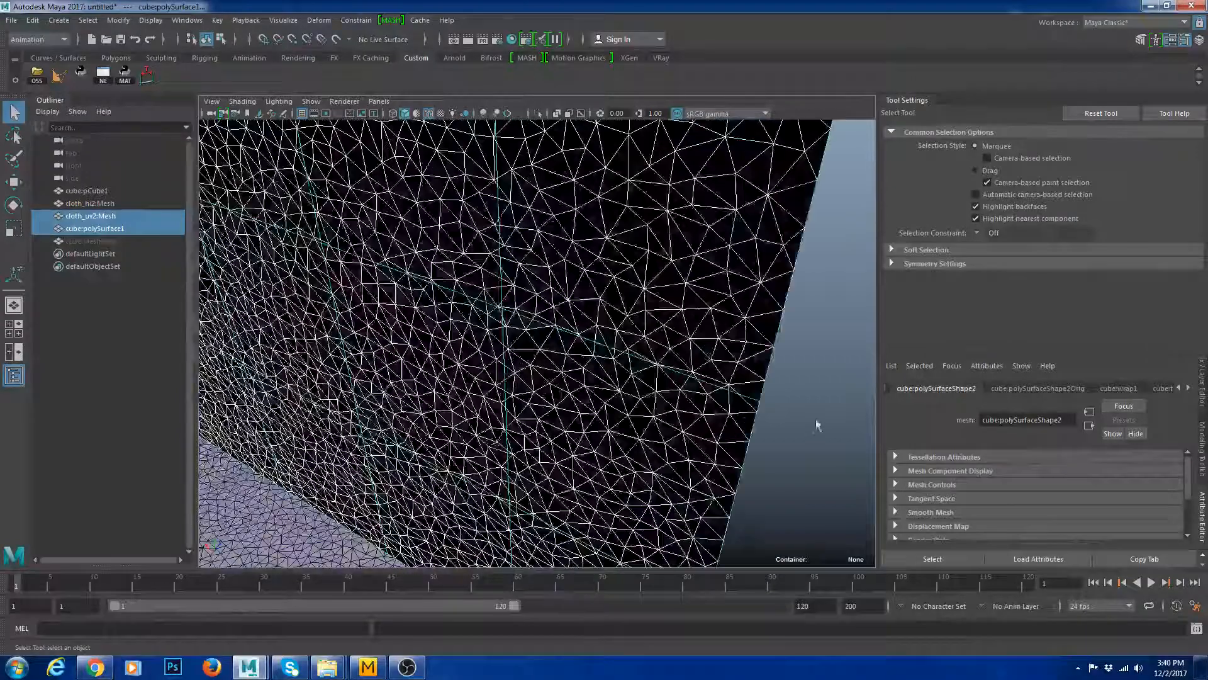
{"action": "left_click", "coordinate": [773, 403]}
{"action": "left_click", "coordinate": [750, 349]}
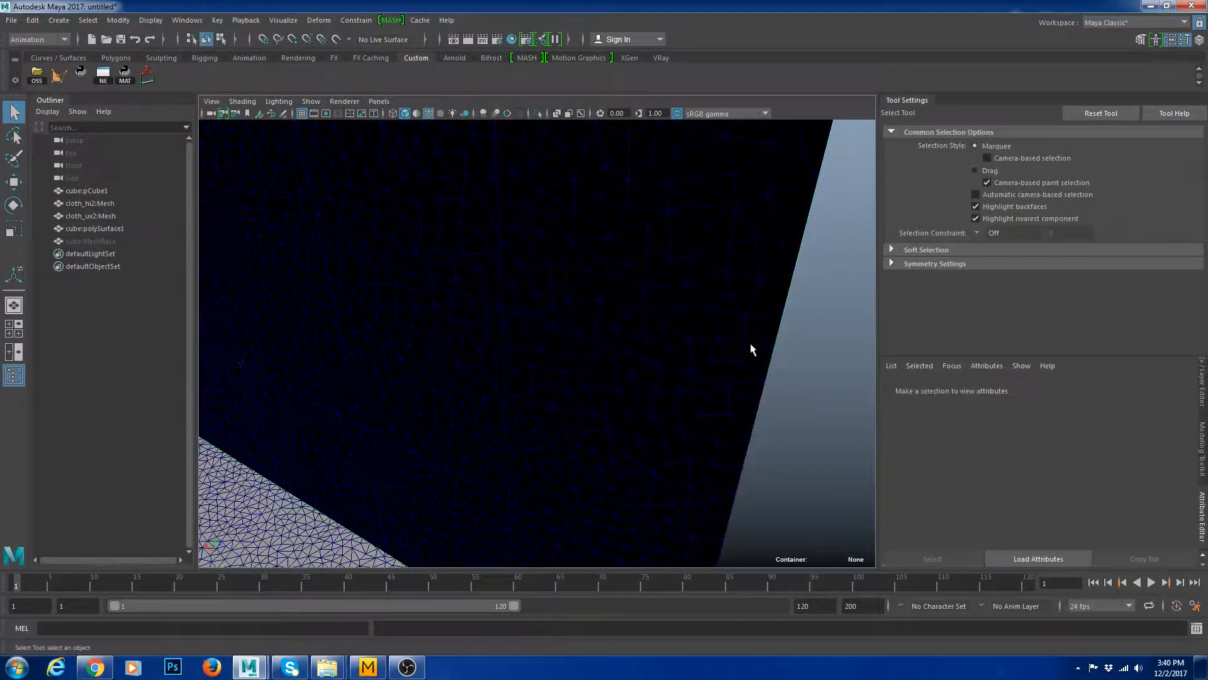
- Select cloth_uv2:Mesh together with cube:polySurface1 and locate the Wrap deformer without applying it
{"action": "left_click", "coordinate": [729, 330]}
{"action": "left_click", "coordinate": [729, 330]}
{"action": "left_click", "coordinate": [630, 317]}
{"action": "left_click", "coordinate": [767, 405]}
{"action": "left_click", "coordinate": [732, 402]}
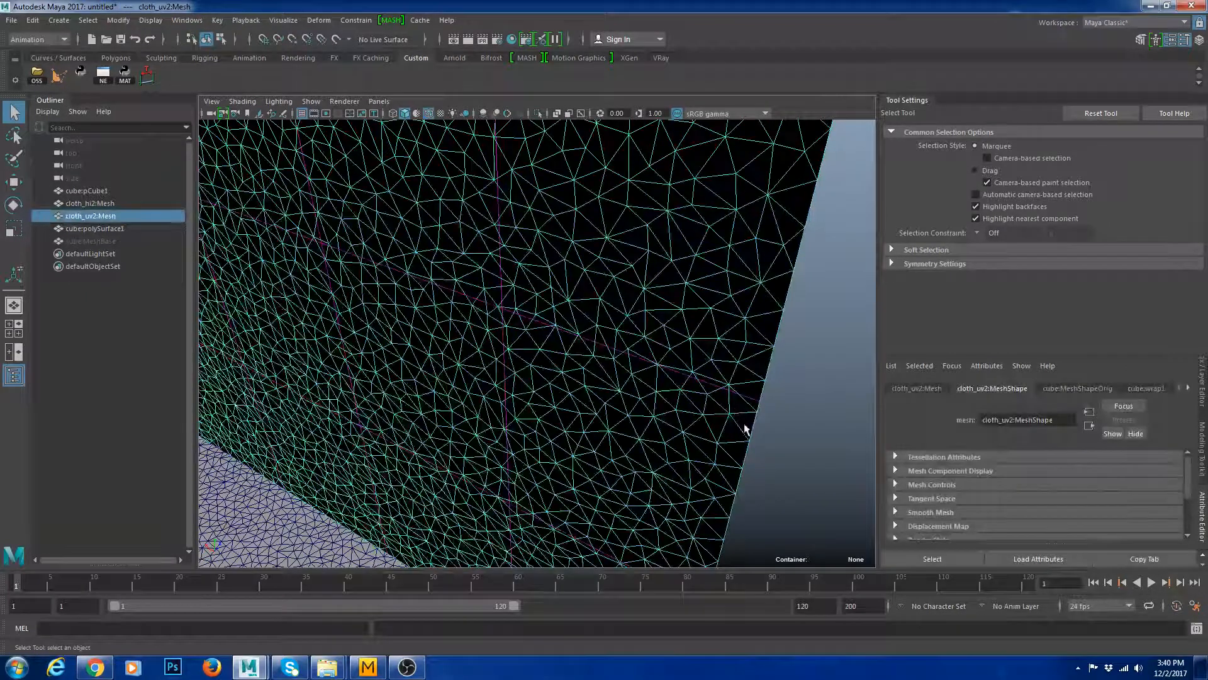
{"action": "left_click_drag", "start_coordinate": [745, 421], "coordinate": [684, 358], "text": "alt"}
{"action": "left_click", "coordinate": [320, 19]}
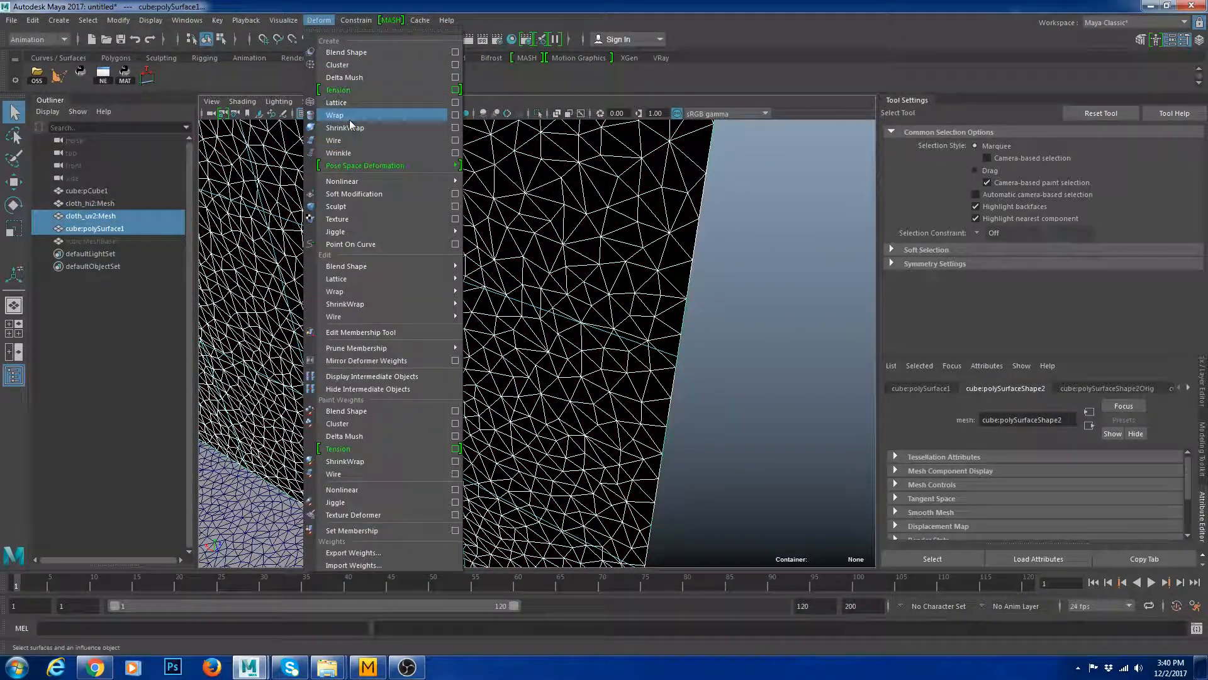
{"action": "left_click", "coordinate": [780, 344]}
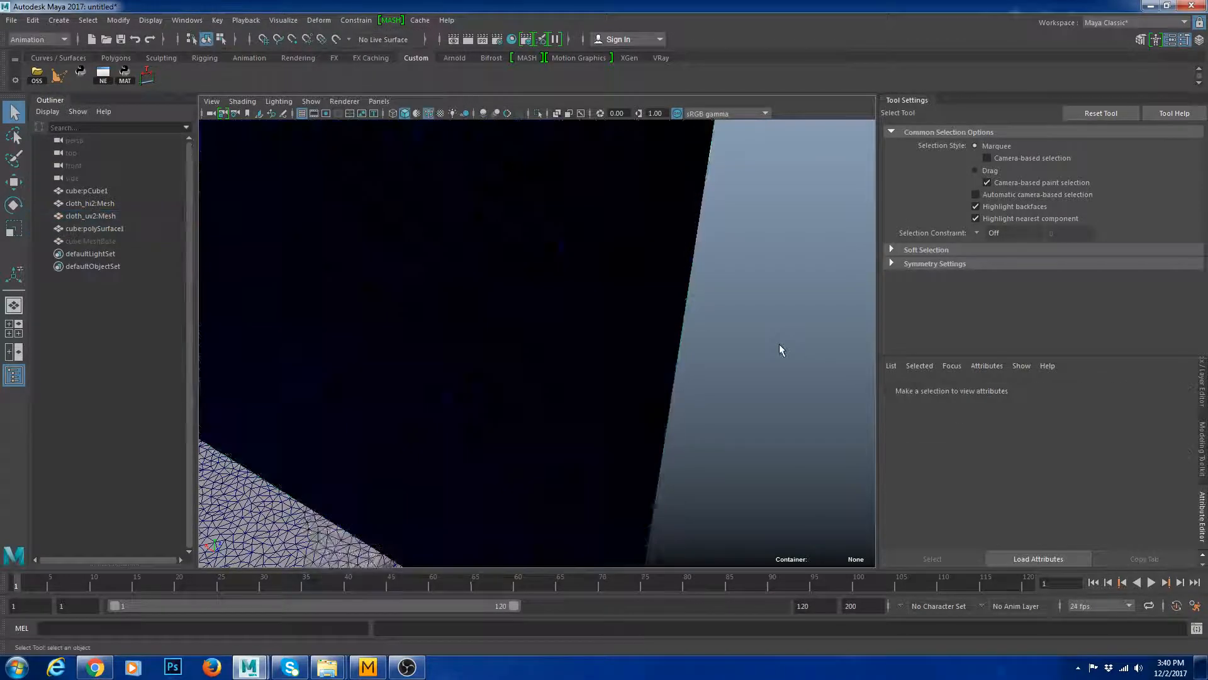
- Set the Mesh weight of cube:blendShape1 on cloth_uv2:Mesh to 1
{"action": "right_click_drag", "start_coordinate": [779, 343], "coordinate": [621, 333], "text": "alt"}
{"action": "left_click", "coordinate": [105, 215]}
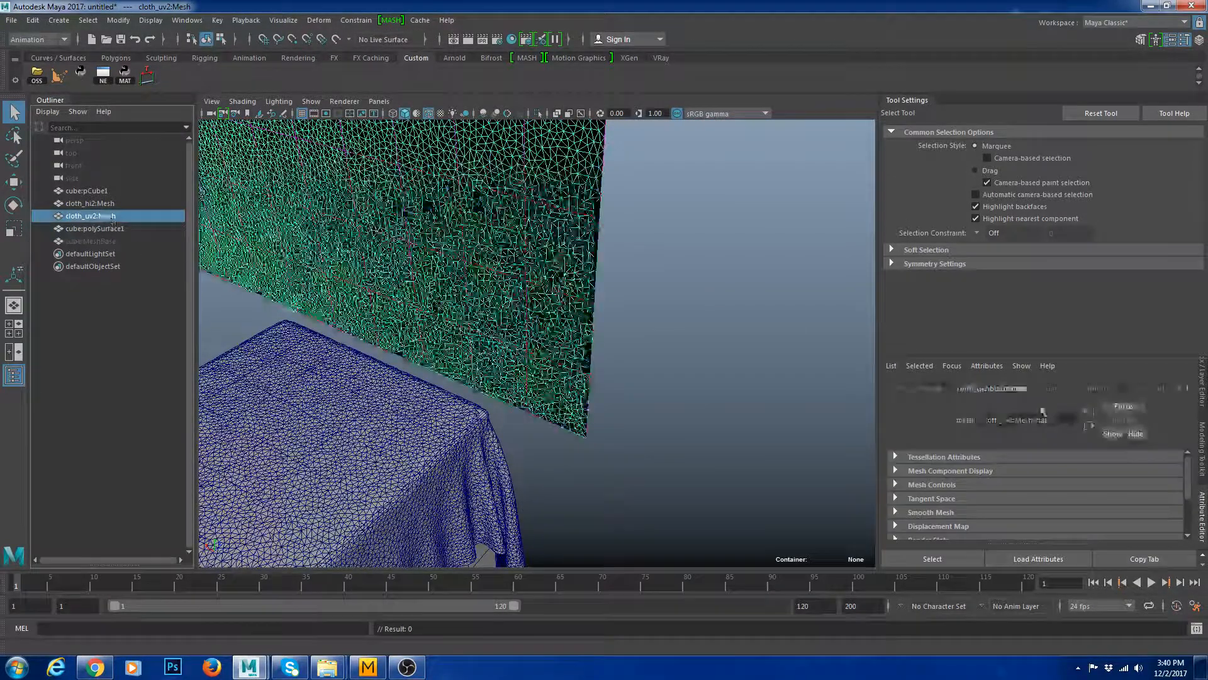
{"action": "left_click", "coordinate": [1189, 388]}
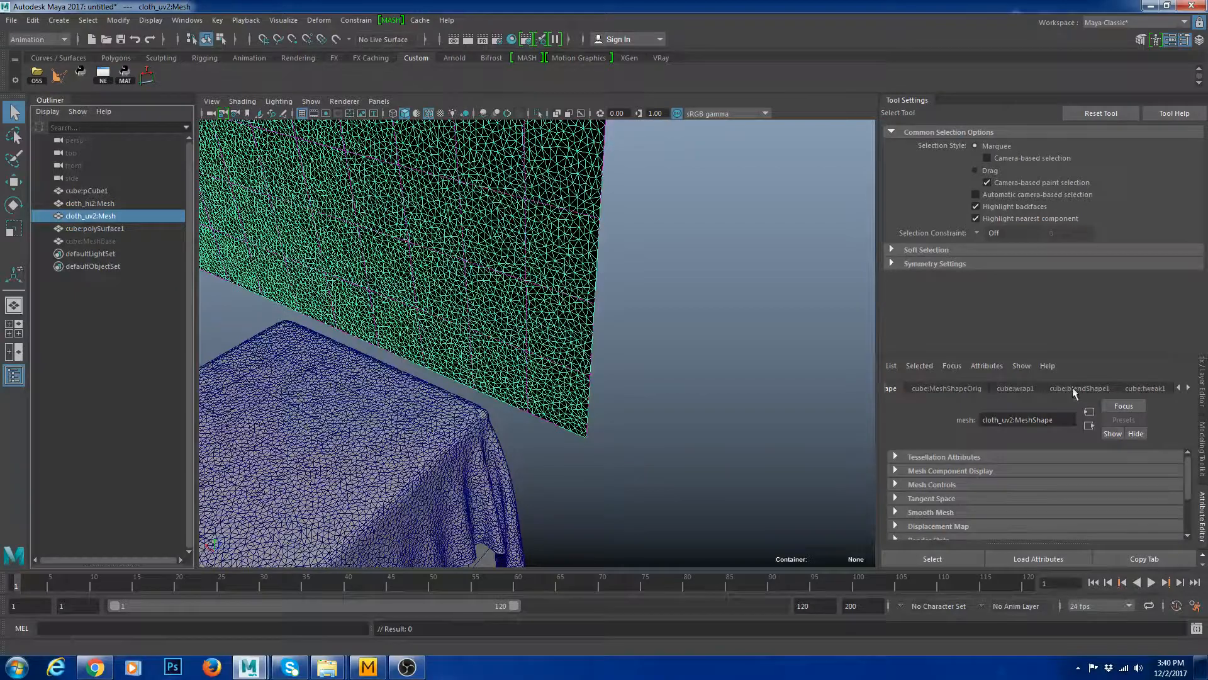
{"action": "left_click", "coordinate": [1077, 389]}
{"action": "left_click_drag", "start_coordinate": [1033, 501], "coordinate": [1098, 502]}
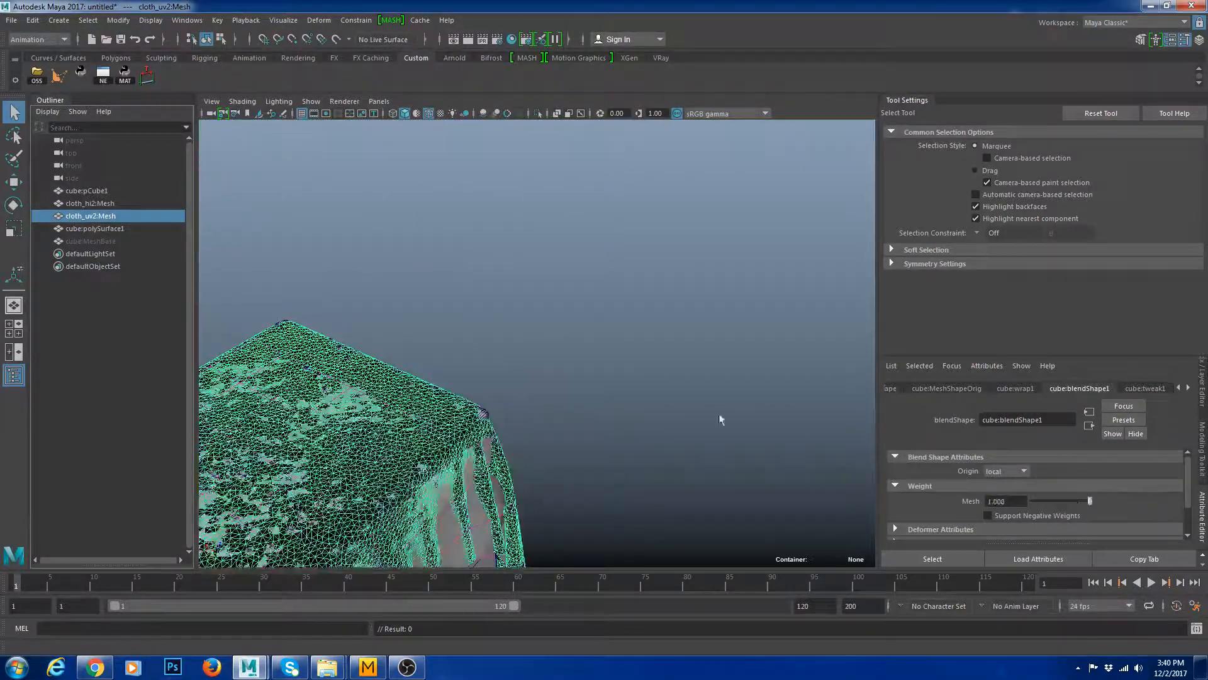
- Select the low-poly cube:polySurface1 and examine from several sides how it follows the draped cloth
{"action": "left_click_drag", "start_coordinate": [719, 415], "coordinate": [657, 241], "text": "alt"}
{"action": "scroll", "coordinate": [657, 242], "scroll_direction": "up", "scroll_amount": 3}
{"action": "left_click", "coordinate": [443, 469]}
{"action": "scroll", "coordinate": [515, 402], "scroll_direction": "down", "scroll_amount": 5}
{"action": "left_click_drag", "start_coordinate": [515, 402], "coordinate": [437, 384], "text": "alt"}
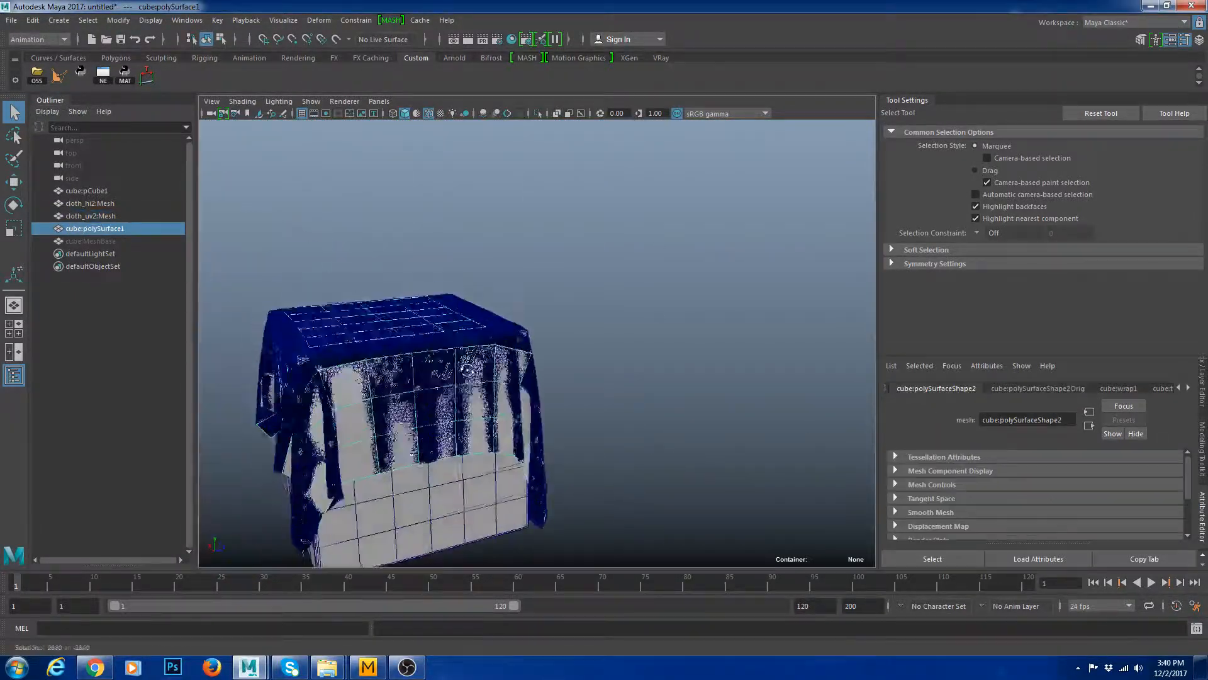
{"action": "middle_click_drag", "start_coordinate": [431, 413], "coordinate": [501, 416], "text": "alt"}
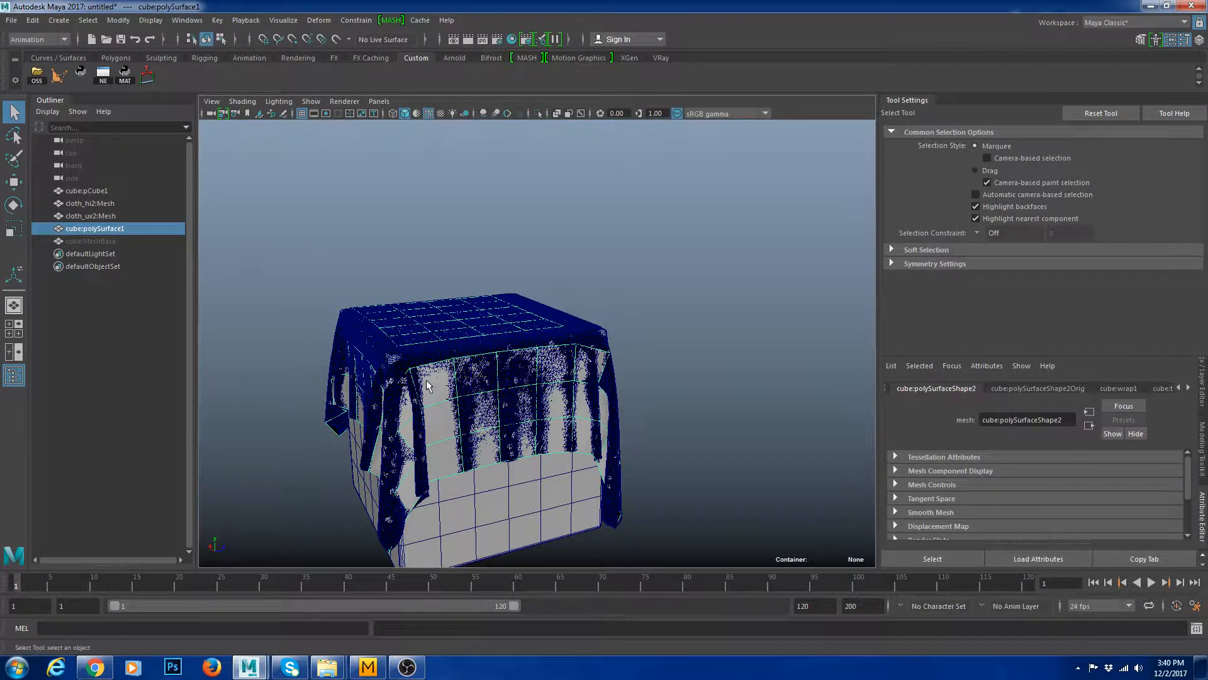
{"action": "left_click", "coordinate": [424, 401]}
{"action": "left_click", "coordinate": [429, 422]}
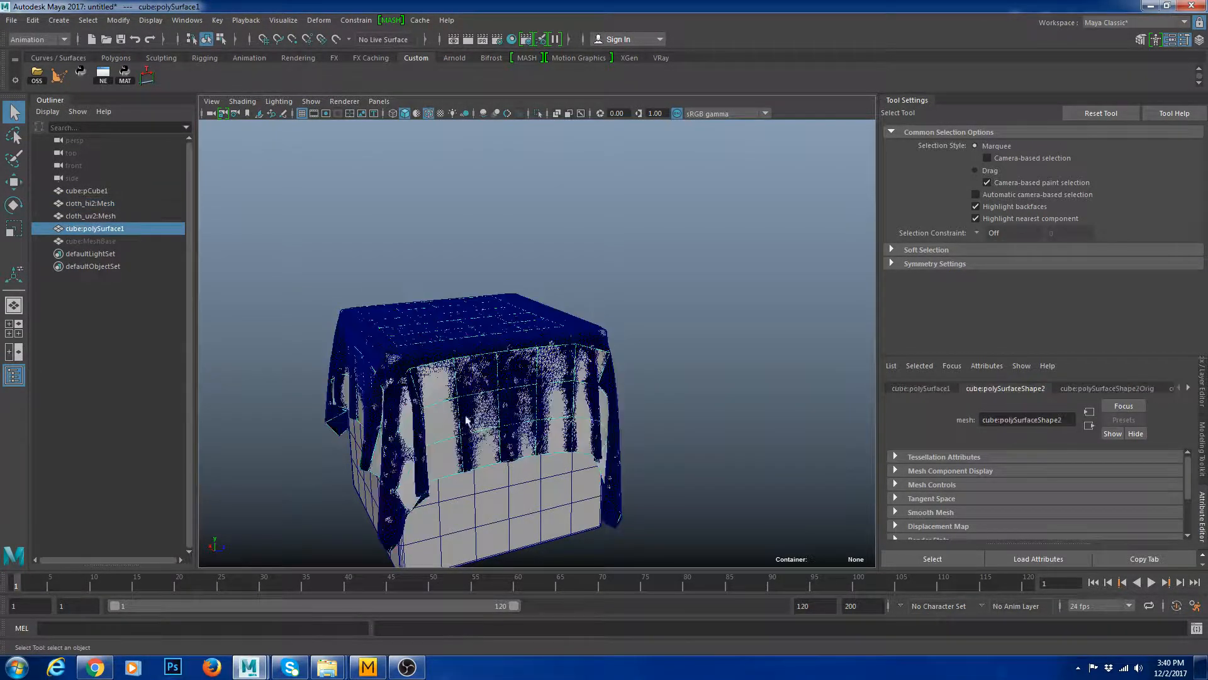
{"action": "mouse_move", "coordinate": [430, 422]}
{"action": "left_mouse_down", "text": "alt"}
{"action": "mouse_move", "coordinate": [441, 402]}
{"action": "mouse_move", "coordinate": [433, 419]}
{"action": "left_mouse_up", "text": "alt"}
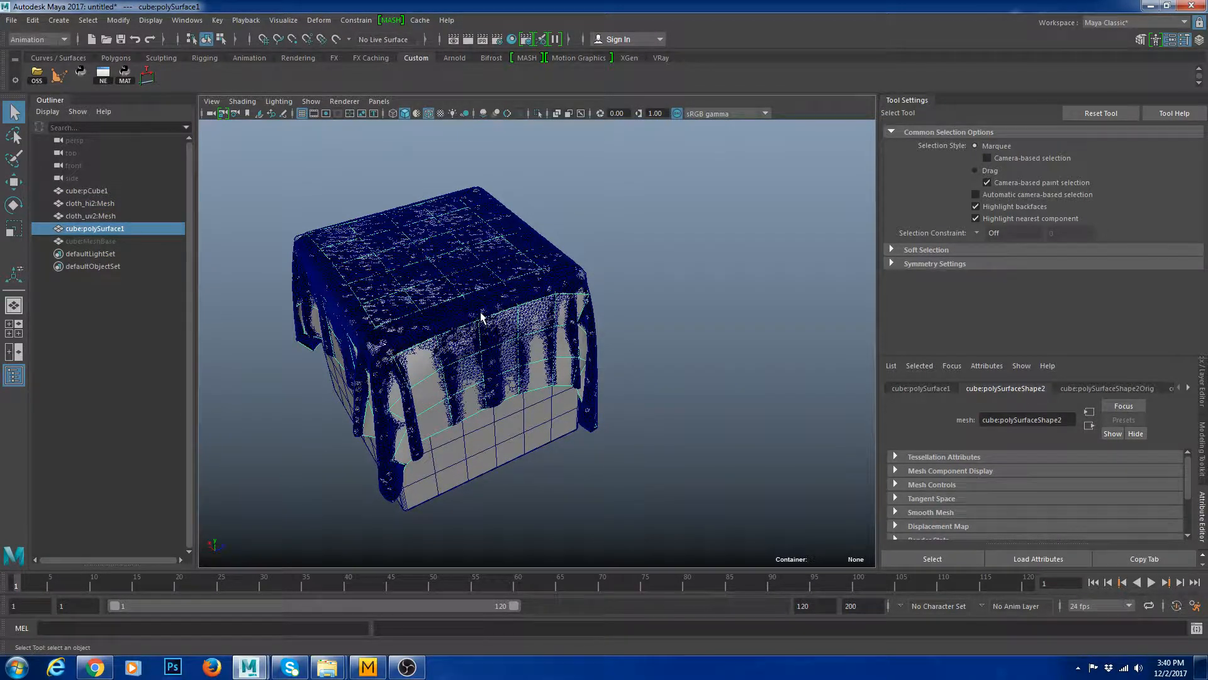
{"action": "left_click_drag", "start_coordinate": [481, 317], "coordinate": [517, 286], "text": "alt"}
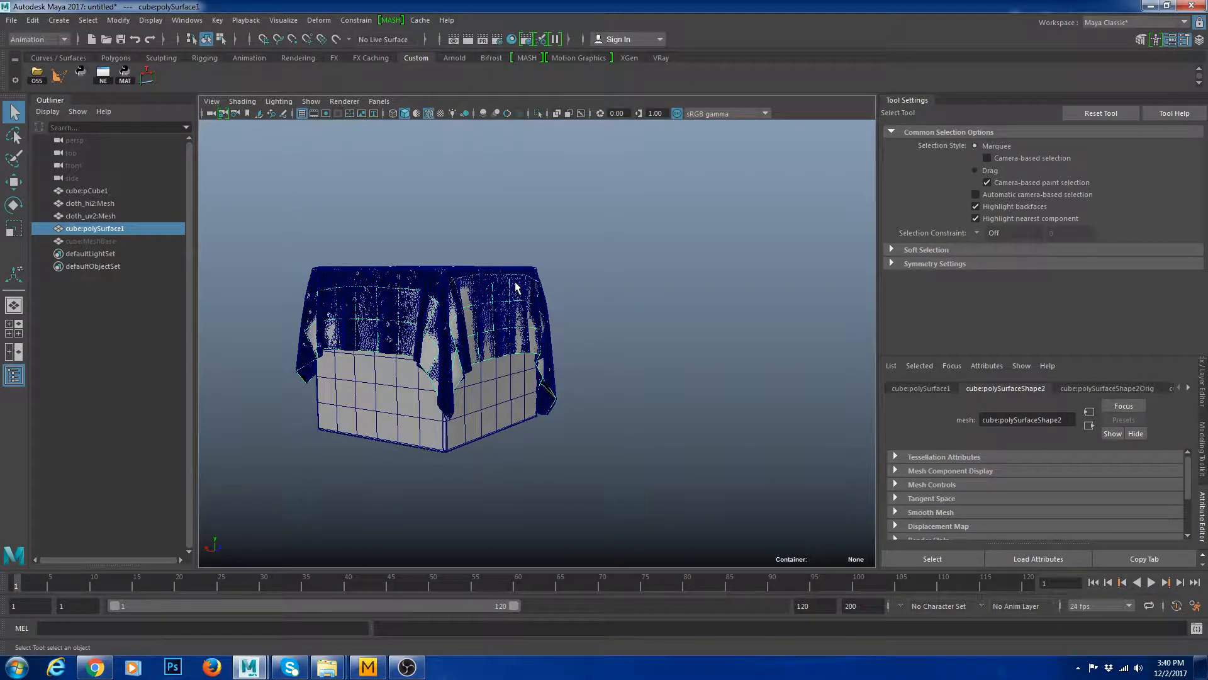